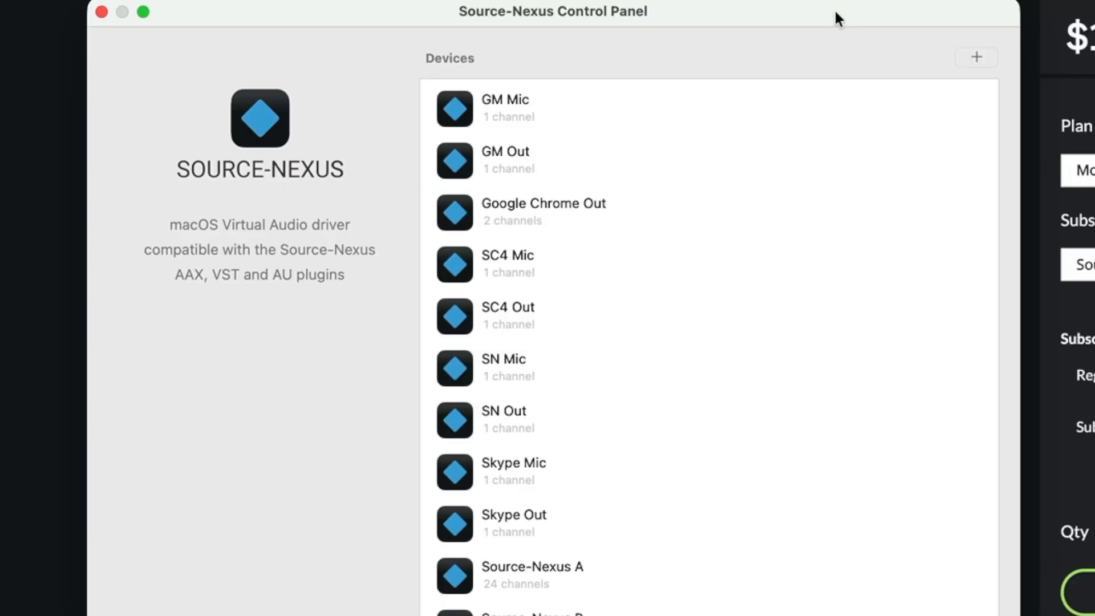
# Add a virtual audio device named Meets with 1 channel in the Source-Nexus Control Panel.
pyautogui.moveTo(619, 106)
pyautogui.scroll(-5, 650, 411)
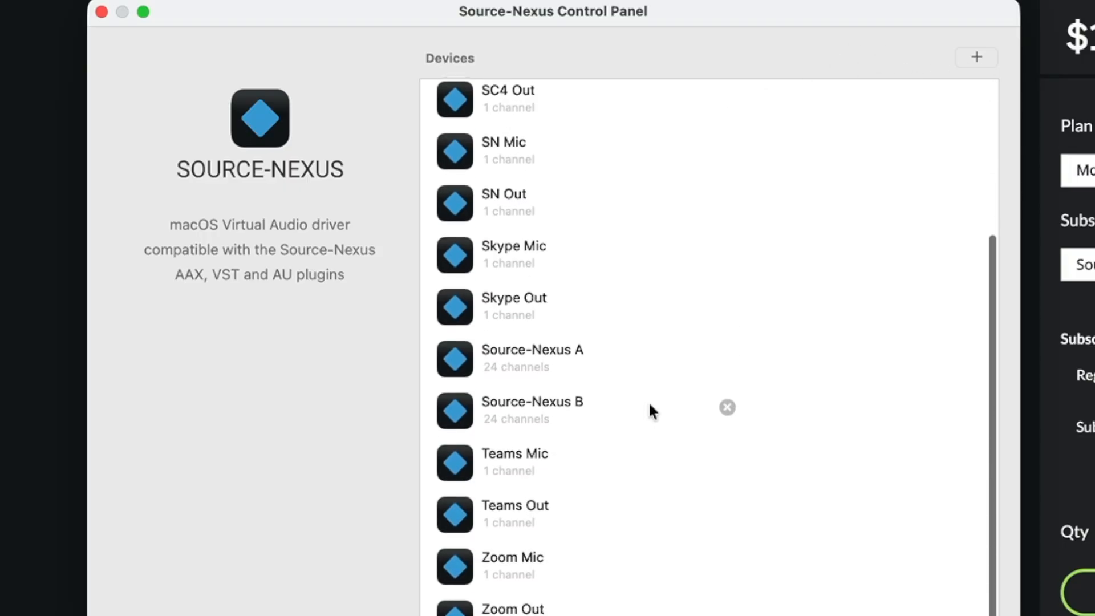
pyautogui.click(587, 355)
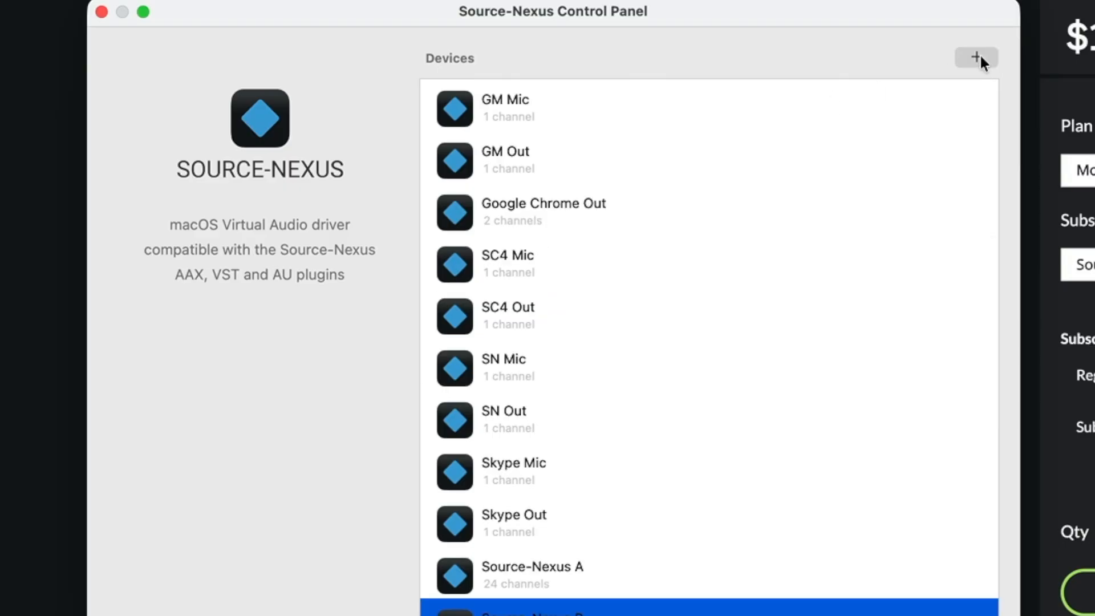
pyautogui.click(980, 54)
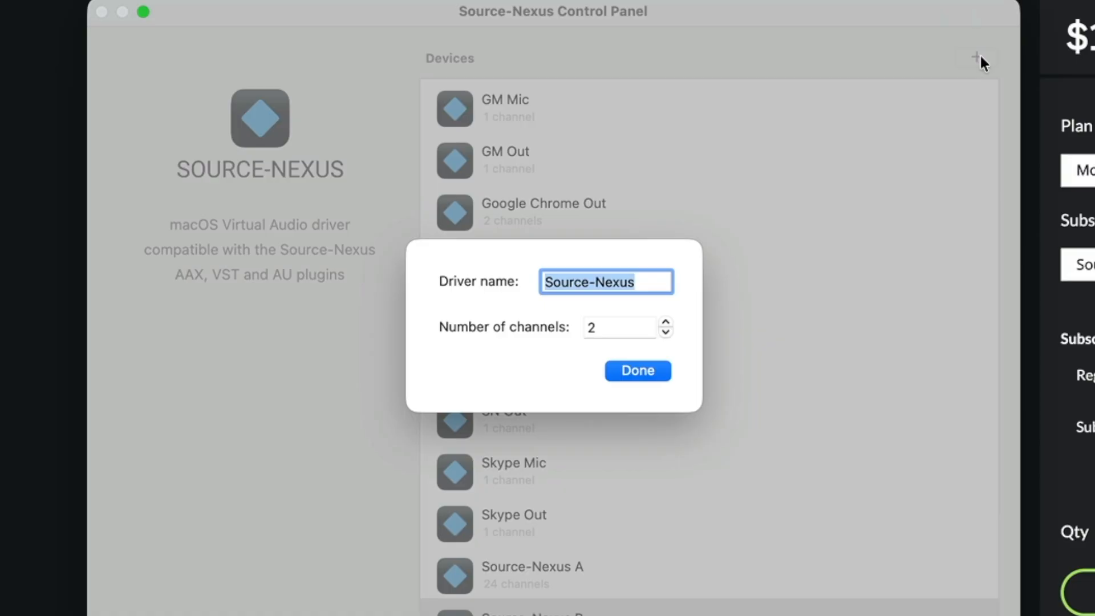
pyautogui.write('Meets')
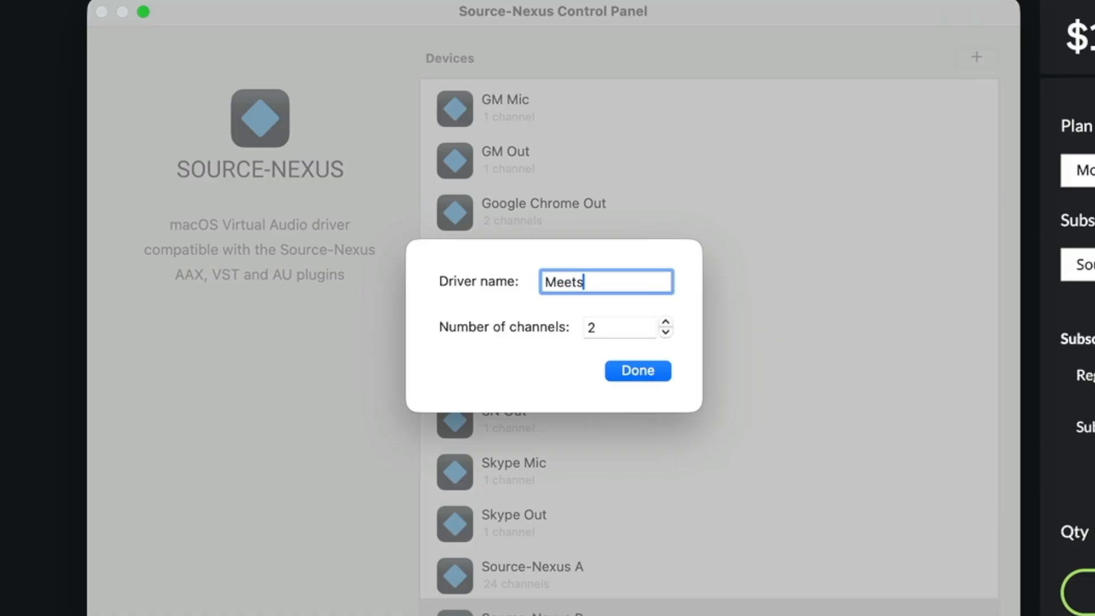
pyautogui.click(666, 332)
pyautogui.click(649, 371)
pyautogui.scroll(-5, 624, 490)
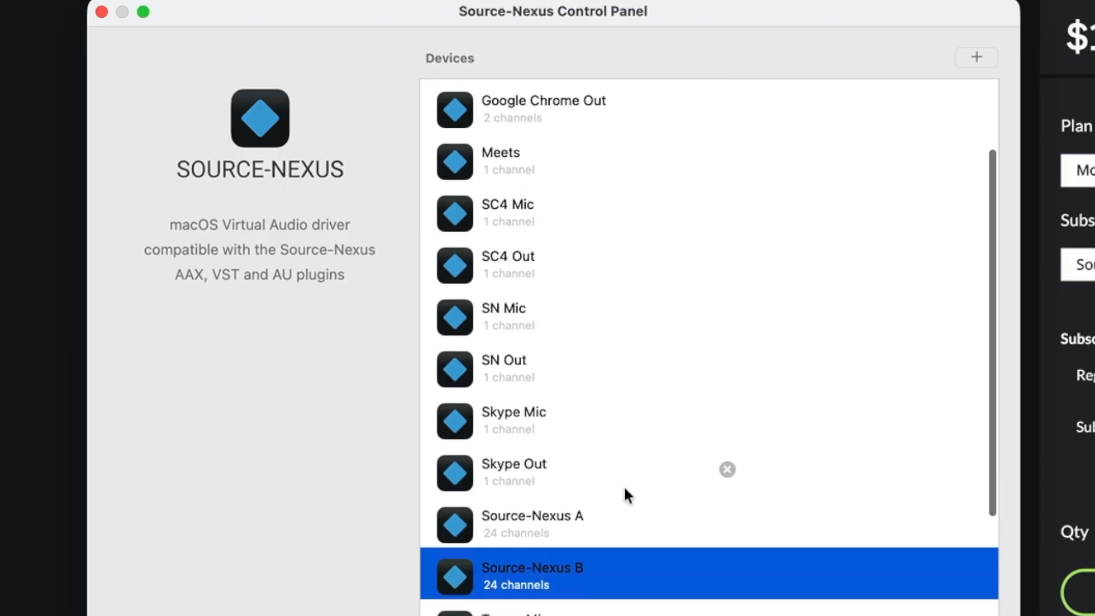
pyautogui.scroll(5, 624, 485)
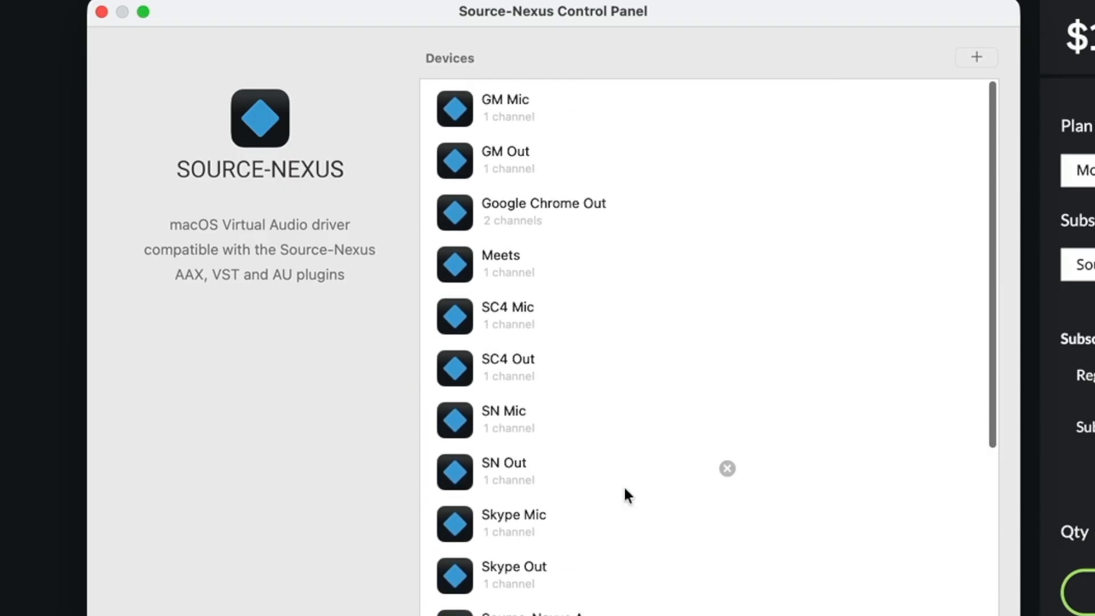
# Delete the Meets device from the device list.
pyautogui.click(508, 275)
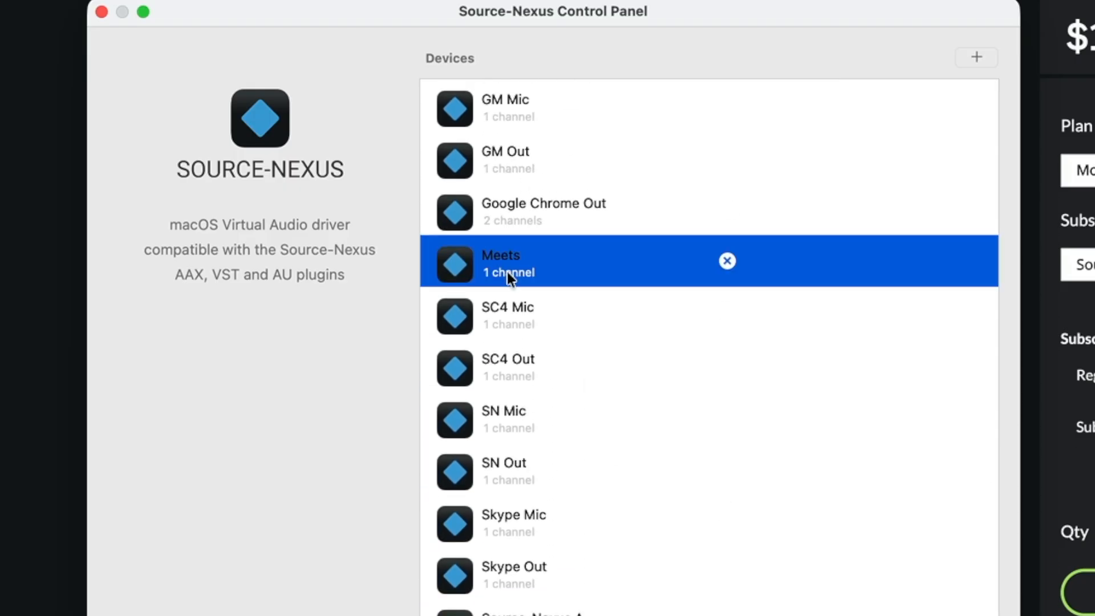
pyautogui.click(728, 263)
# Examine the Mic and Out device pairs for each calling app, and close the Source-Nexus Control Panel.
pyautogui.moveTo(540, 123)
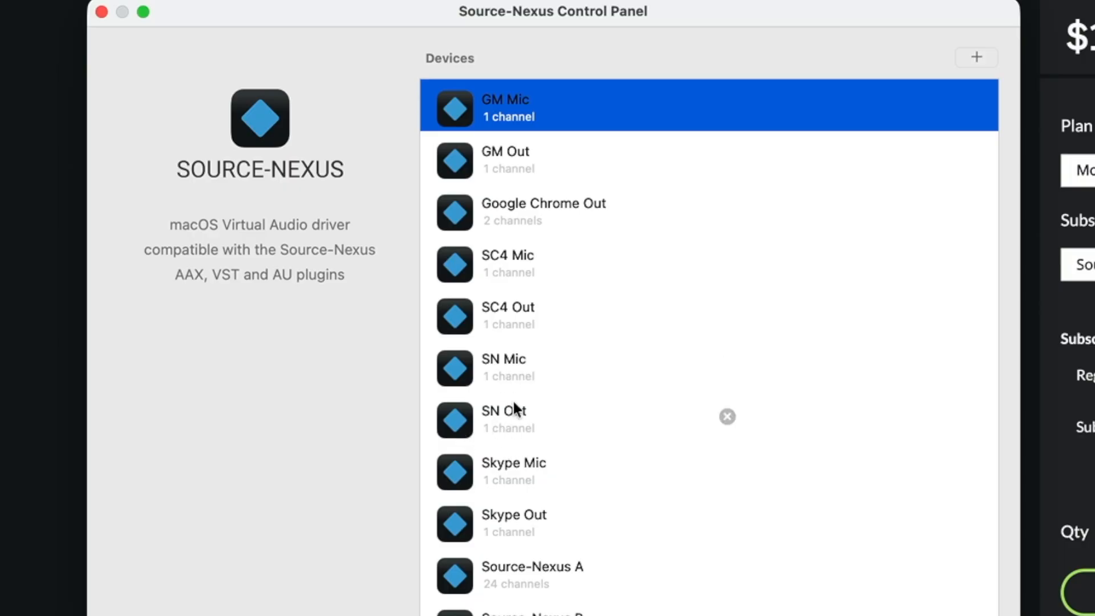
pyautogui.scroll(-3, 515, 424)
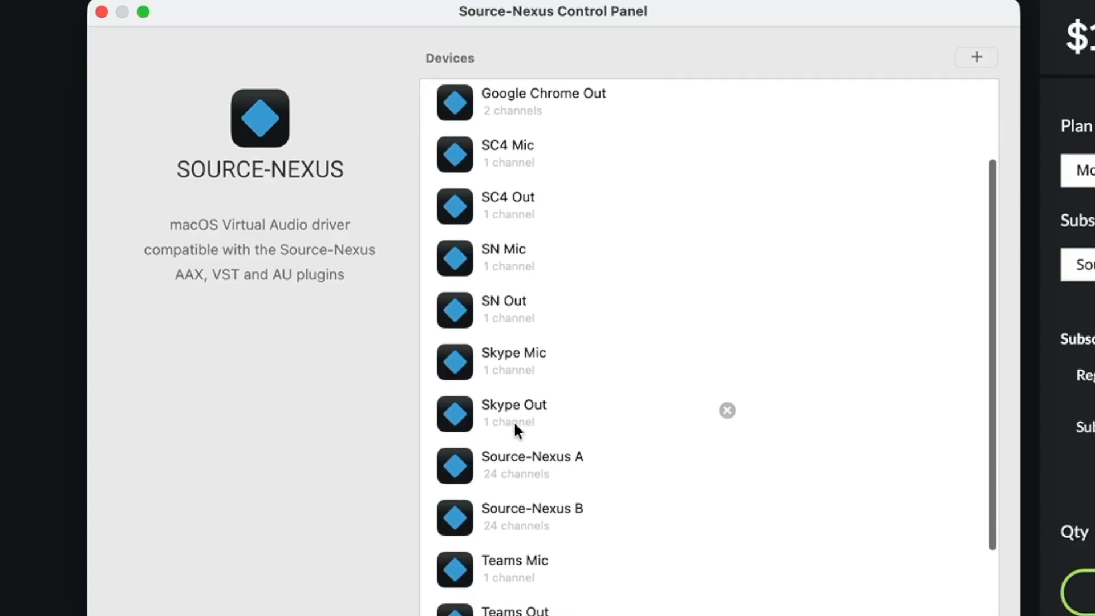
pyautogui.scroll(-1, 529, 378)
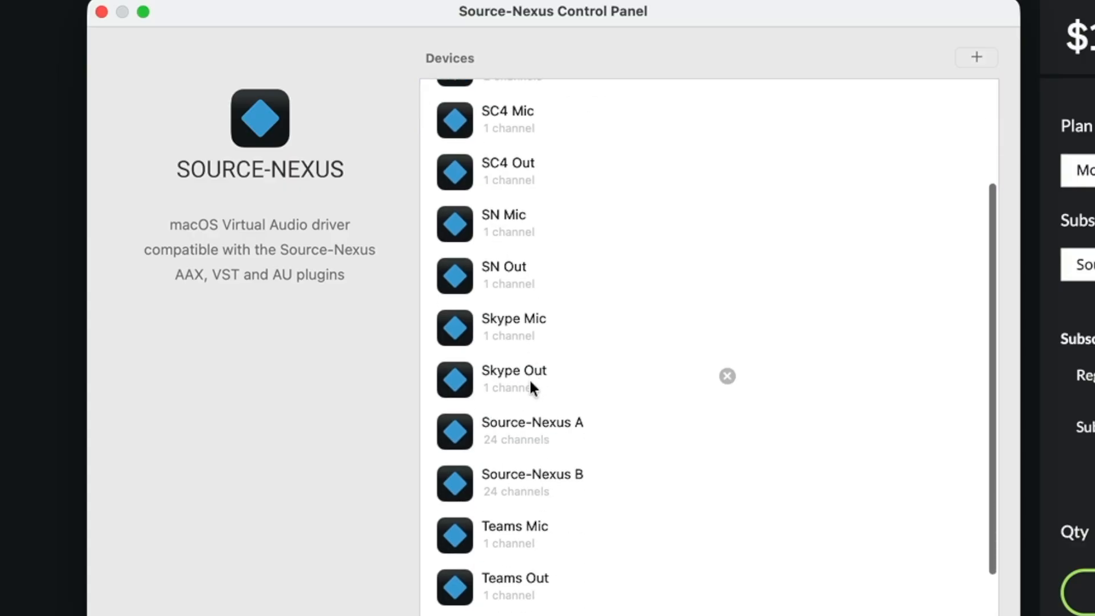
pyautogui.scroll(-3, 517, 425)
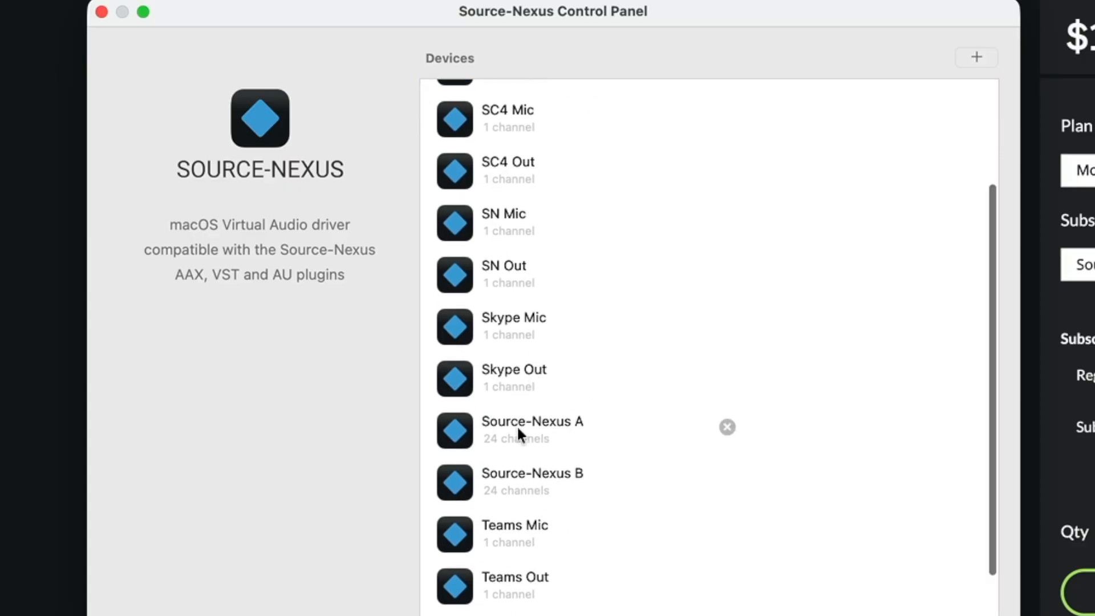
pyautogui.scroll(-1, 543, 372)
pyautogui.scroll(1, 543, 372)
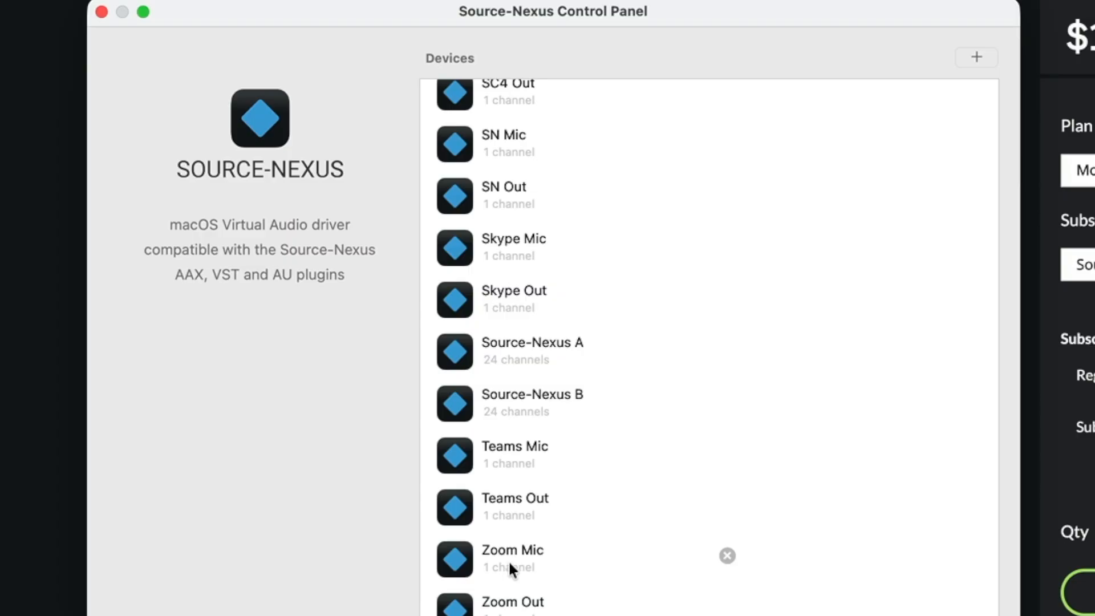
pyautogui.scroll(4, 685, 450)
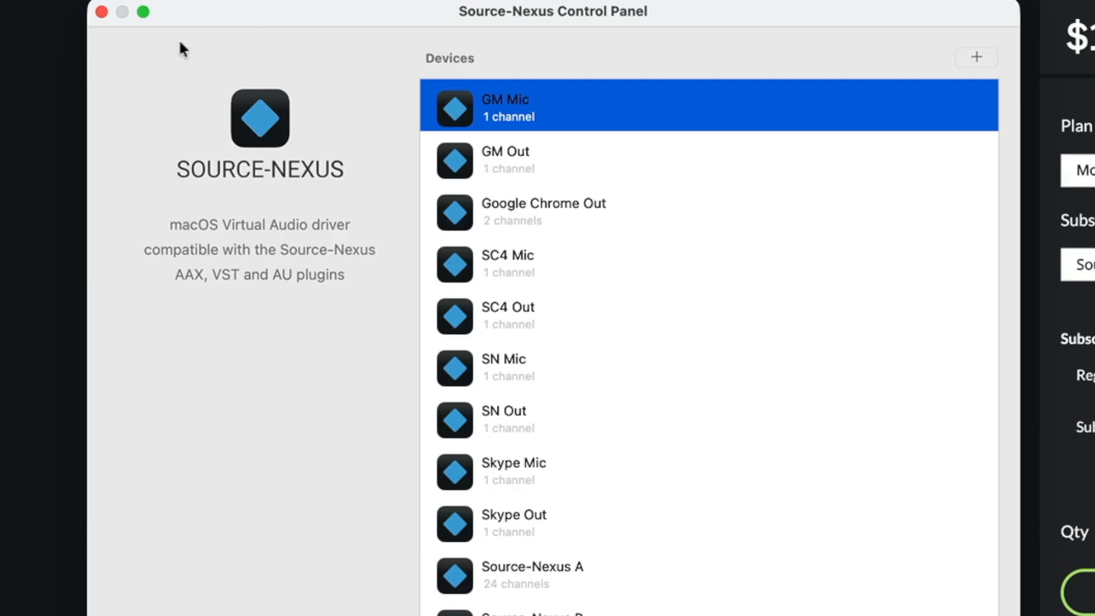
pyautogui.click(101, 12)
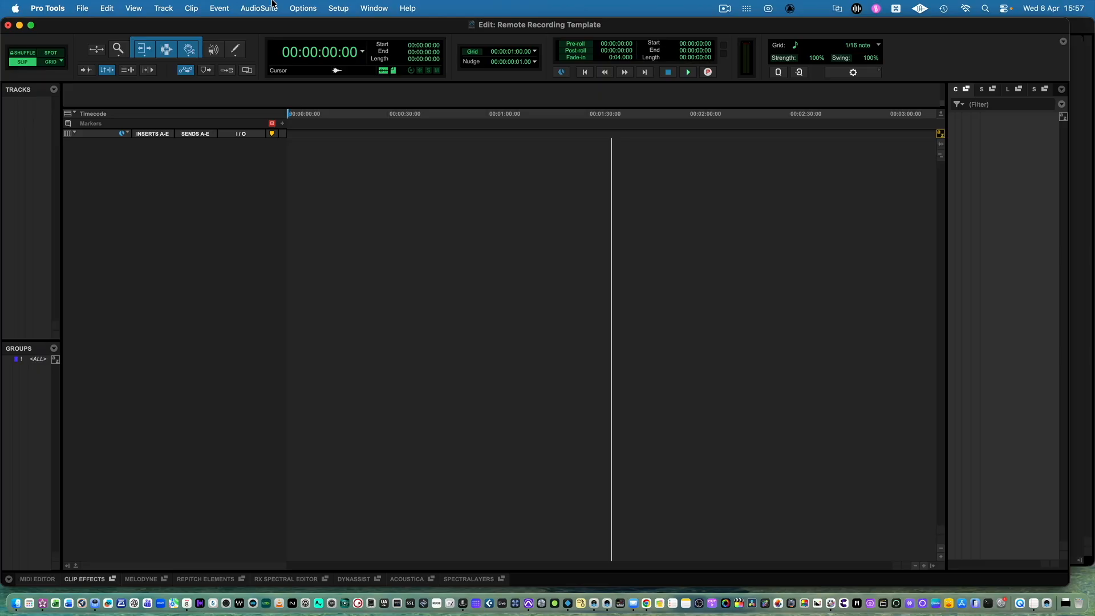
# Create 14 new mono bus paths in the Pro Tools I/O Setup.
pyautogui.click(340, 8)
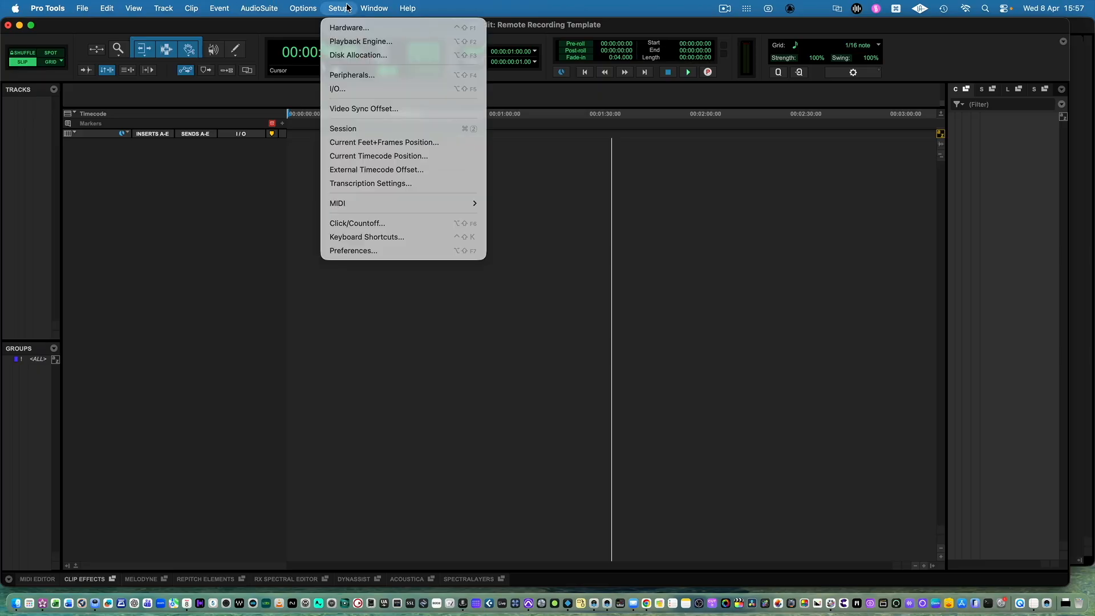
pyautogui.click(338, 89)
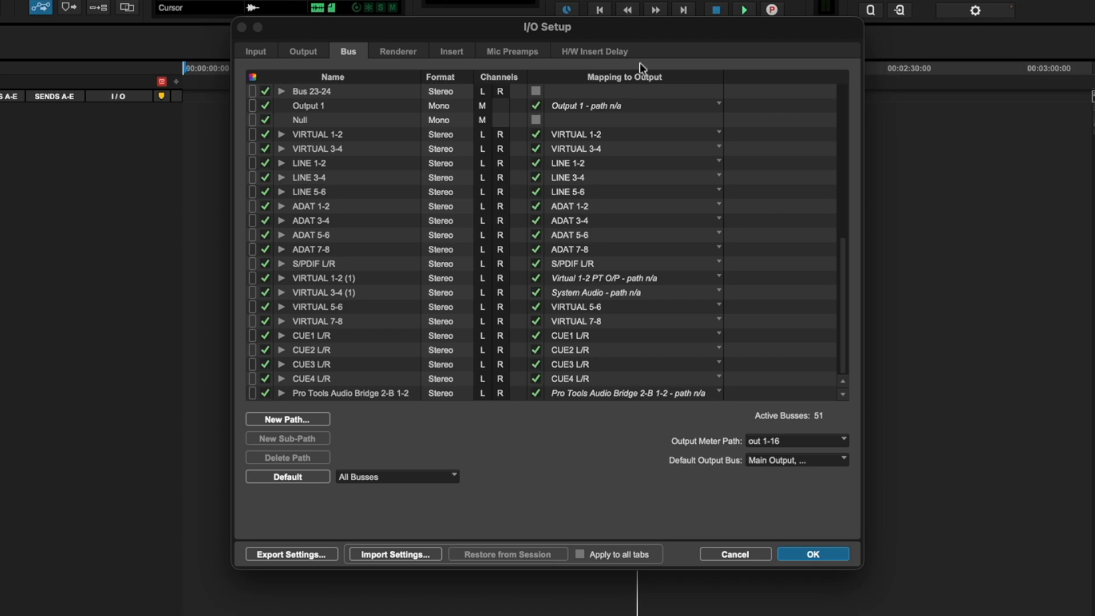
pyautogui.click(312, 419)
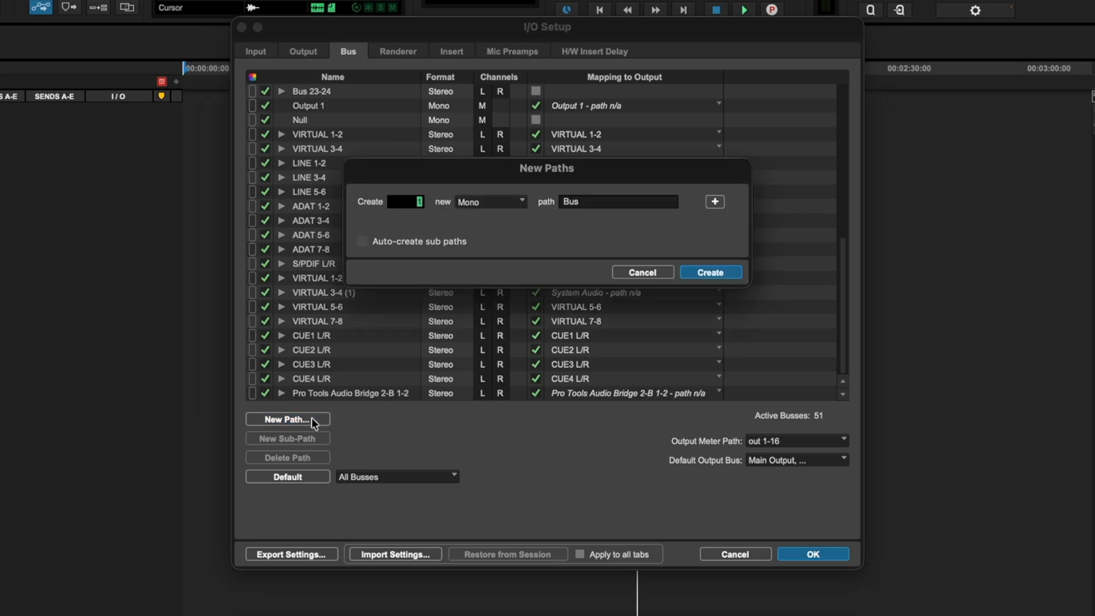
pyautogui.write('14')
pyautogui.click(710, 272)
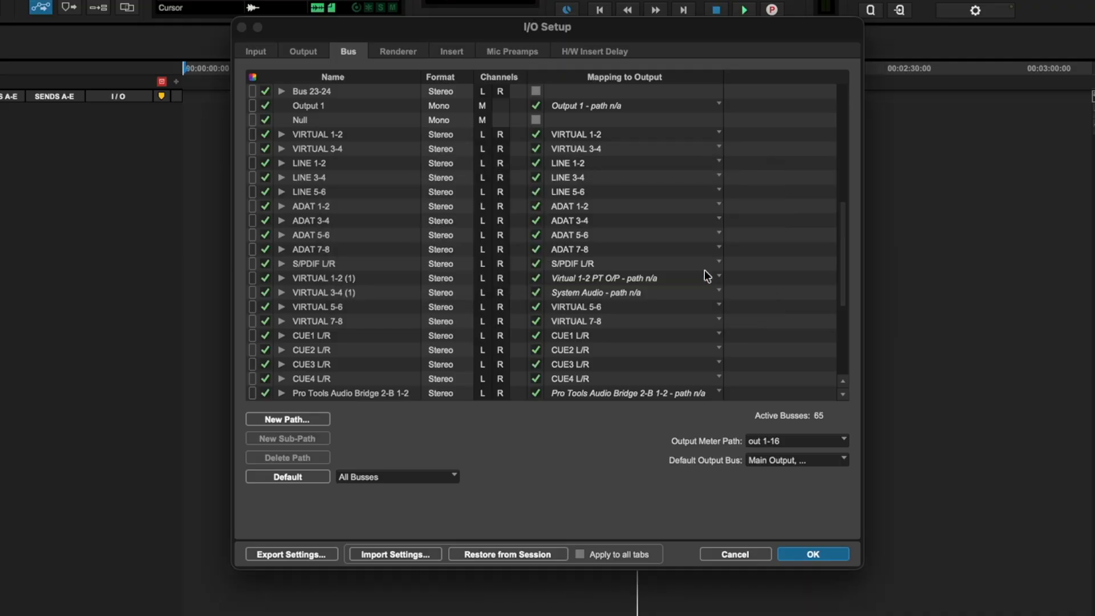
# Rename the new mono paths Bus 1 and Bus 2 as Skype Send and Skype Receive.
pyautogui.scroll(-6, 304, 324)
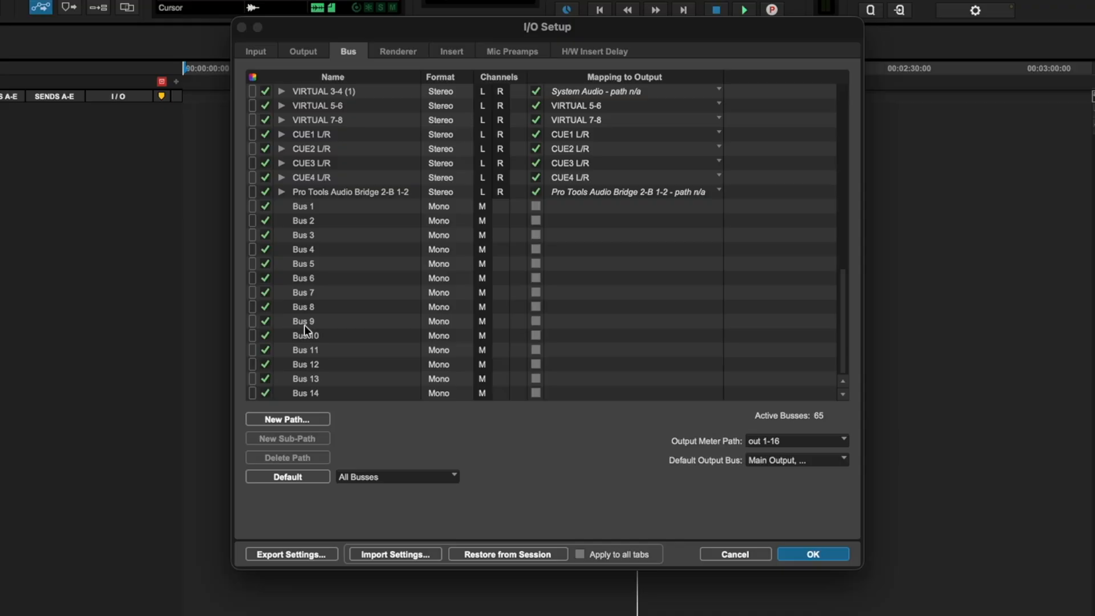
pyautogui.click(309, 206)
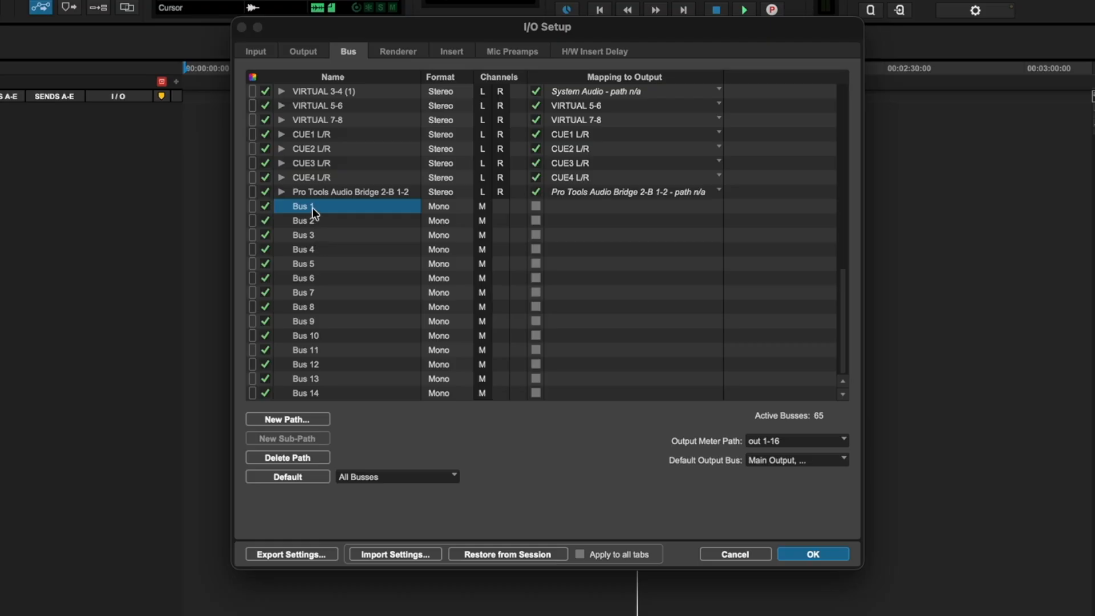
pyautogui.doubleClick(314, 206)
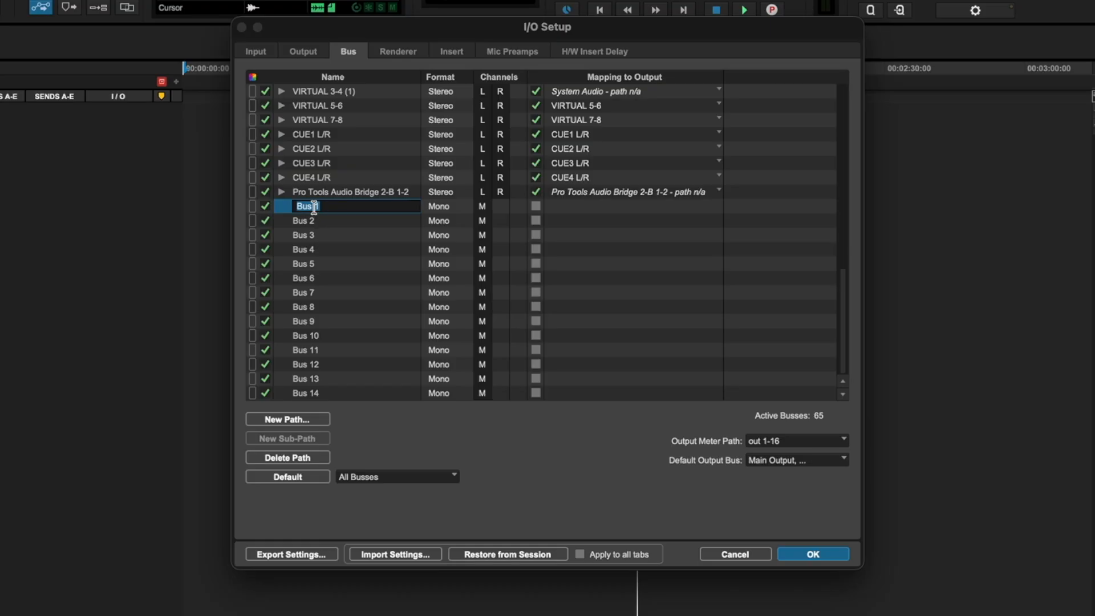
pyautogui.write('Skype Send')
pyautogui.press('Tab')
pyautogui.write('Skype Receive')
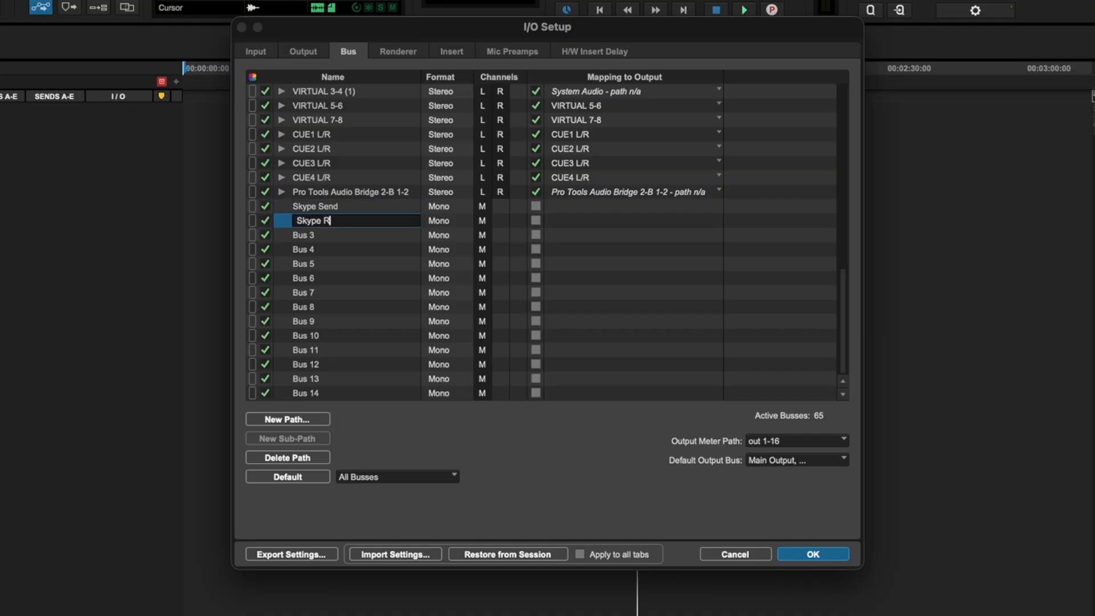
# Rename Bus 3 and Bus 4 as GM Send and GM Receive, and apply the I/O Setup changes.
pyautogui.press('Tab')
pyautogui.write('GM Send')
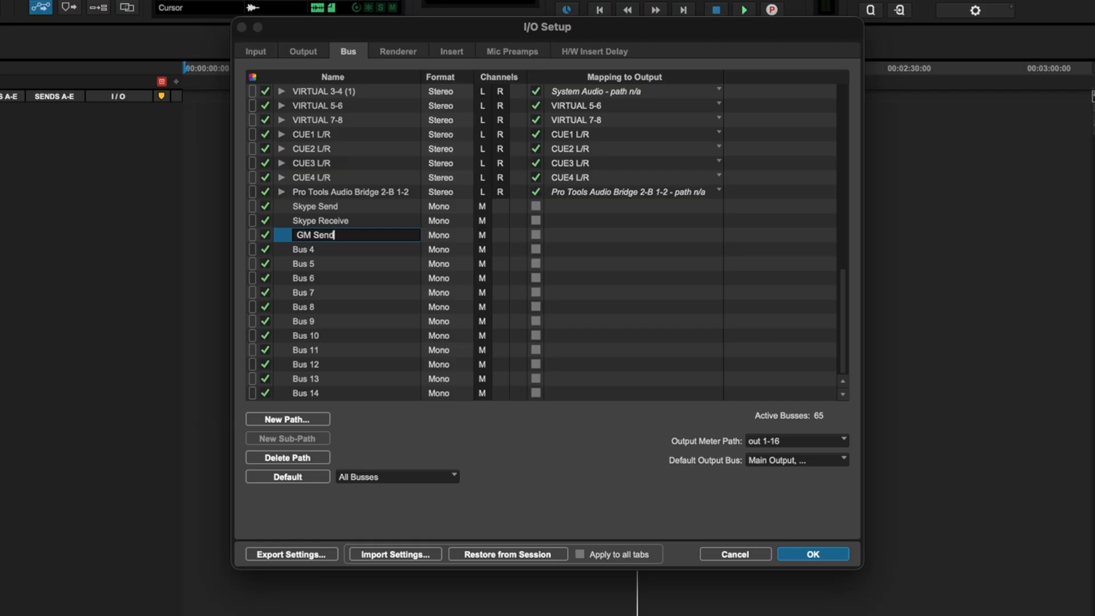
pyautogui.press('Tab')
pyautogui.write('GM Receive')
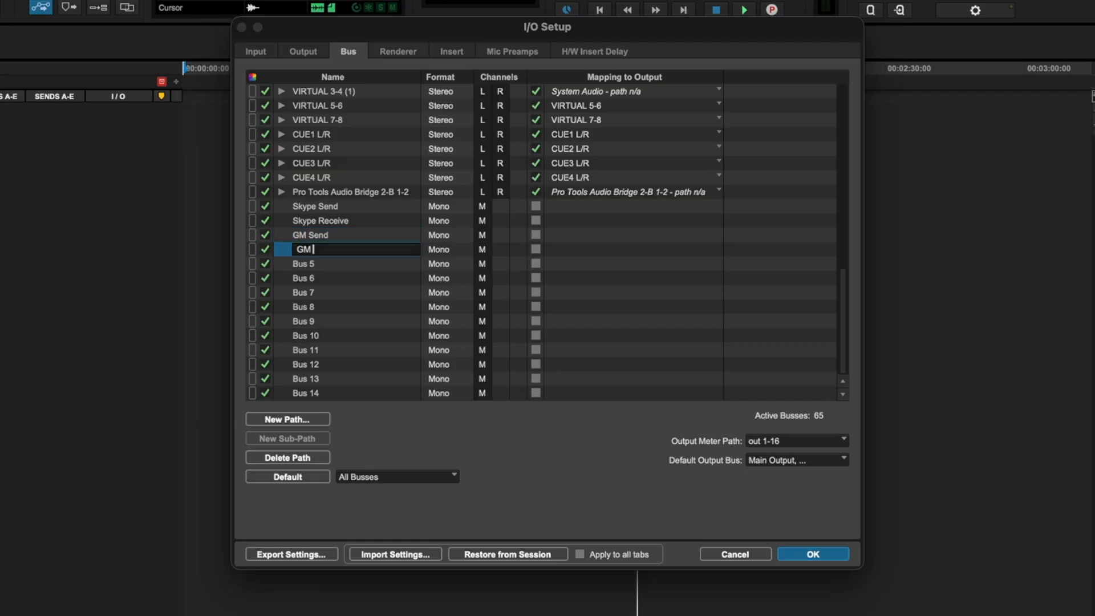
pyautogui.press('Tab')
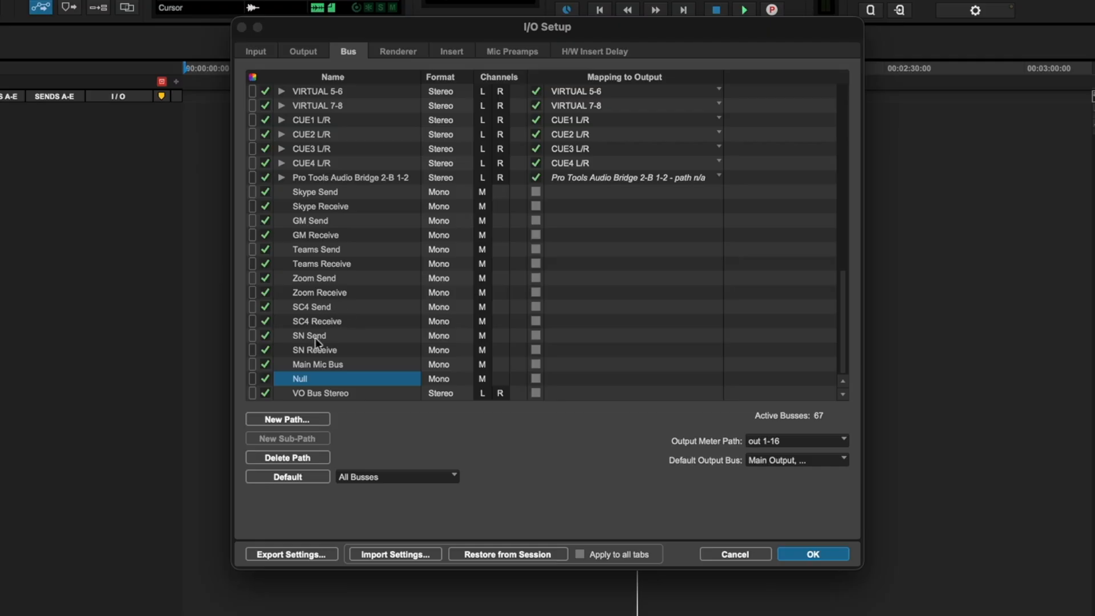
pyautogui.keyDown('super'); pyautogui.click(300, 380); pyautogui.keyUp('super')
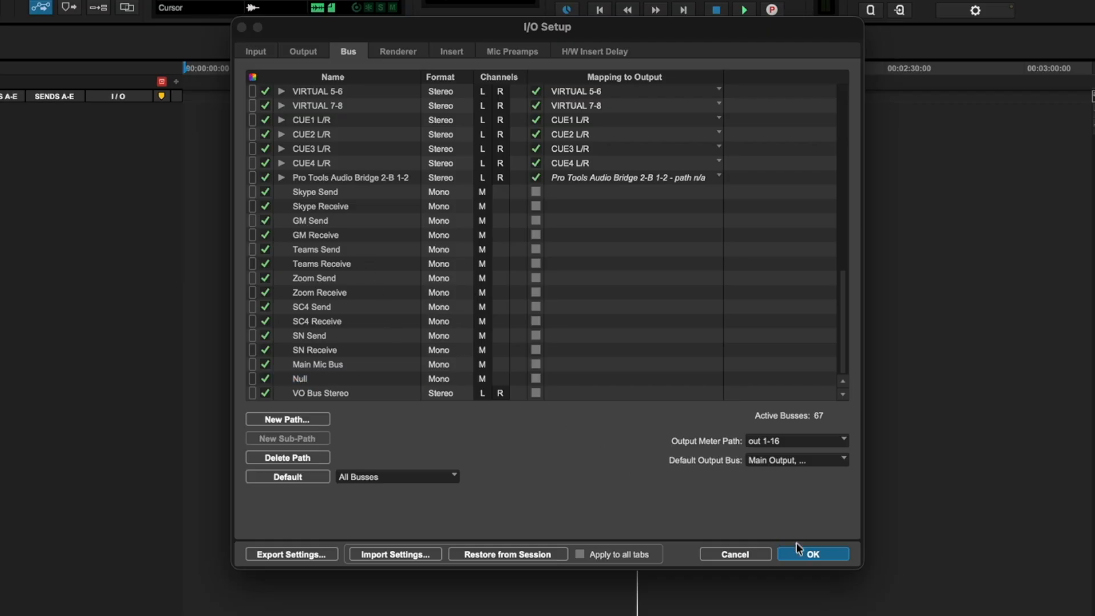
pyautogui.click(813, 555)
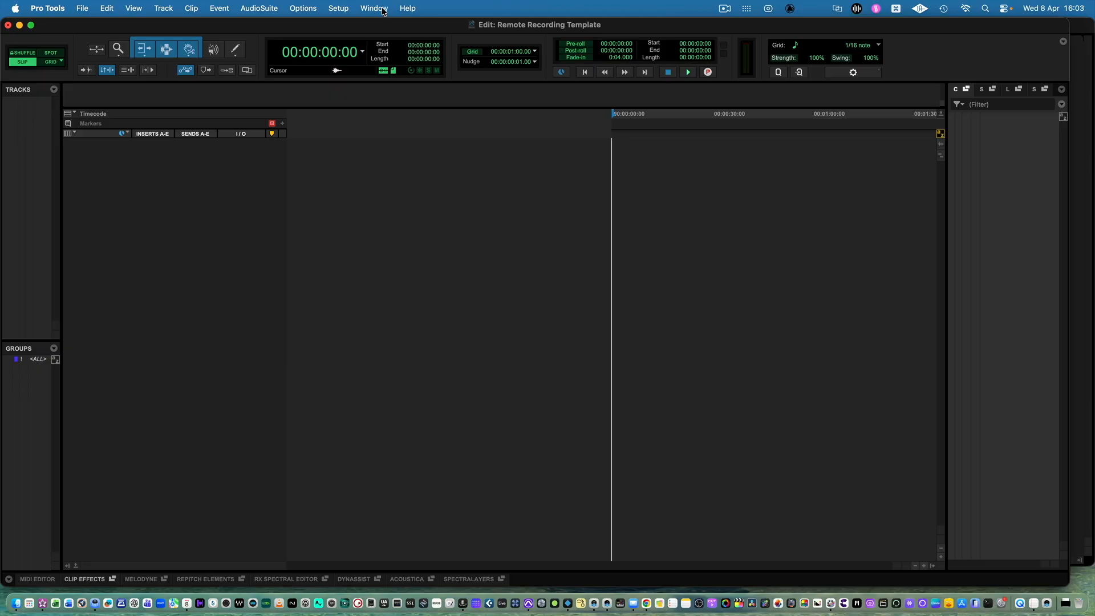
# Show the Mix window and enlarge it alongside the Edit window.
pyautogui.press('super+equal')
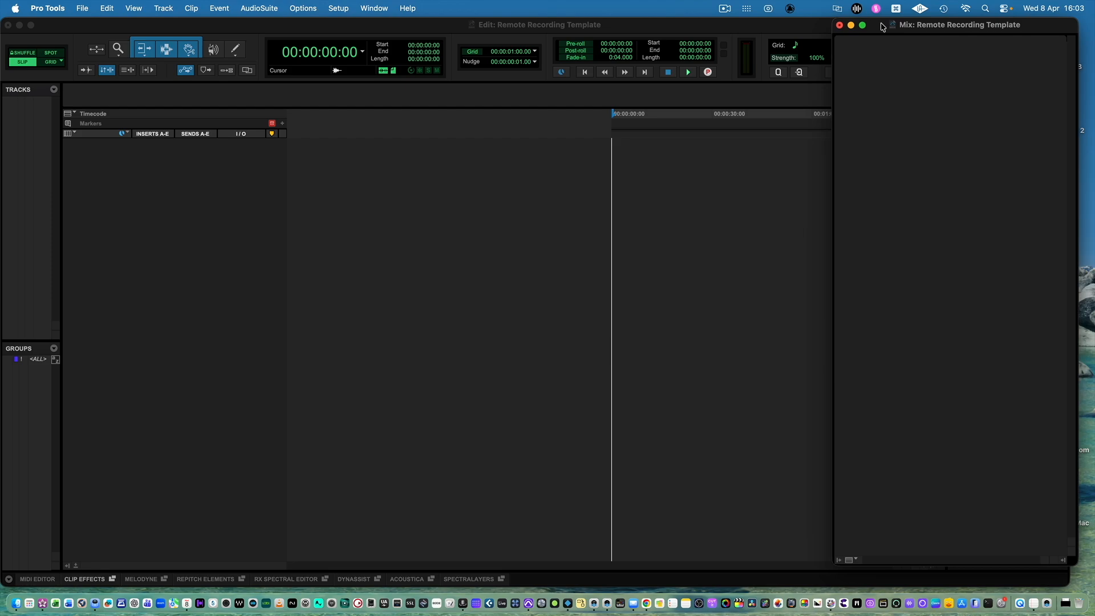
pyautogui.click(383, 8)
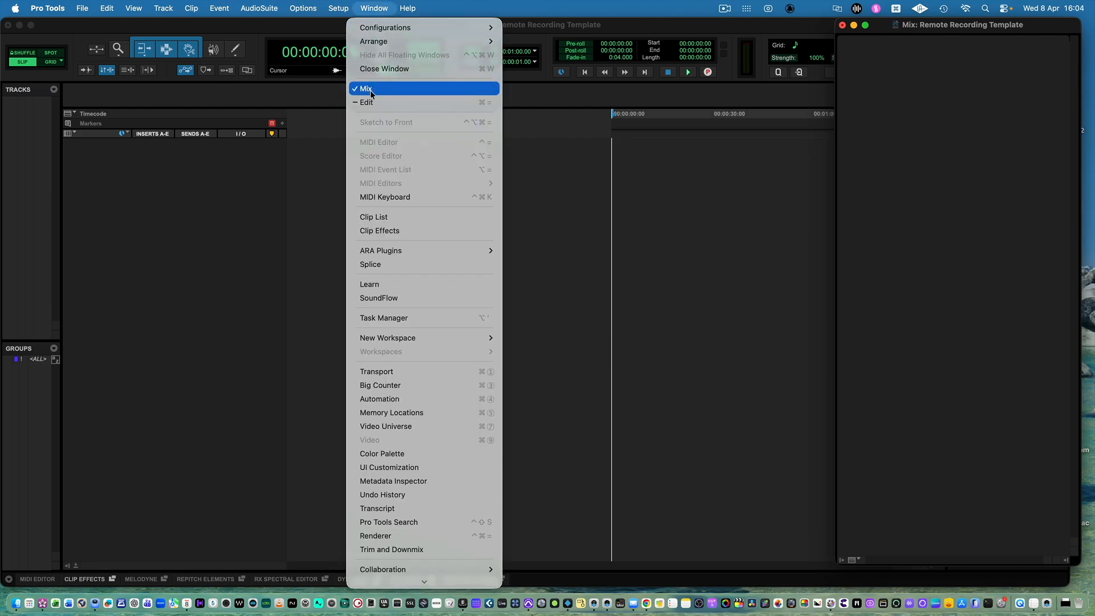
pyautogui.click(595, 202)
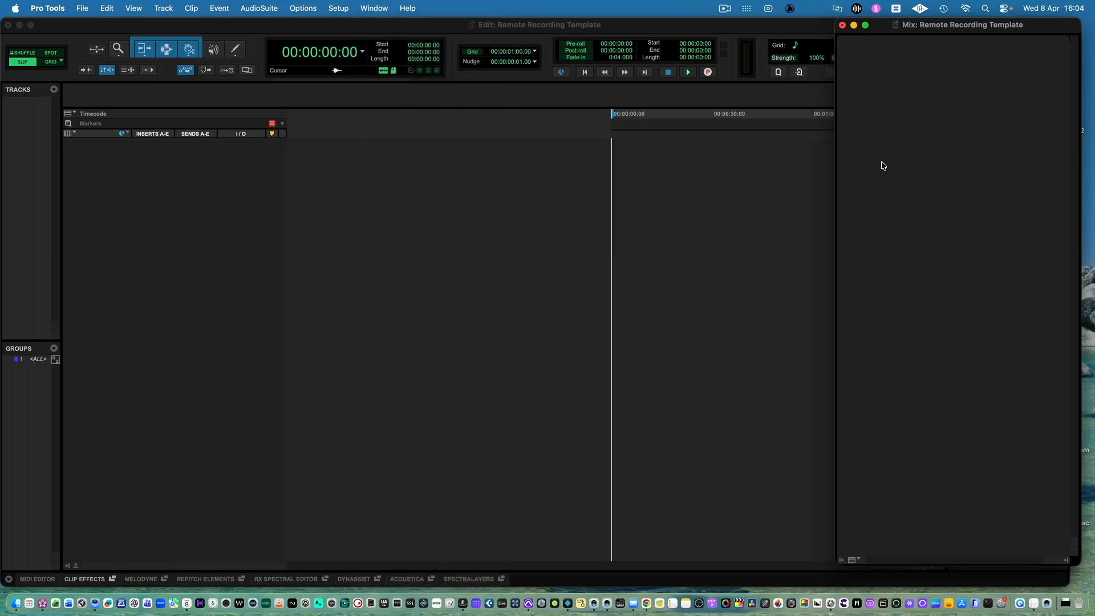
pyautogui.doubleClick(918, 24)
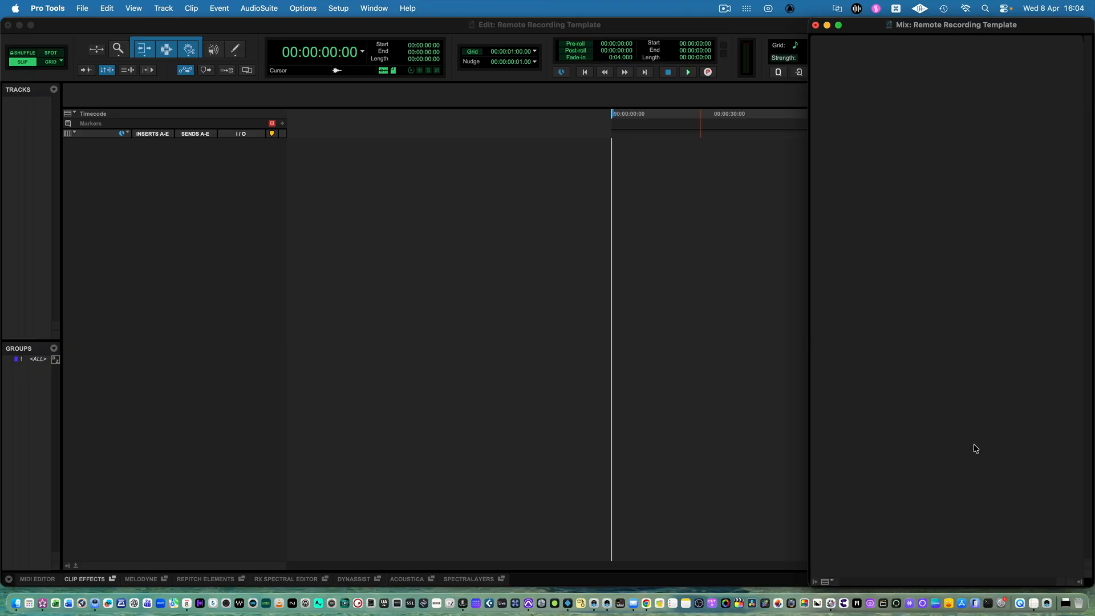
# Add Sends F-J to the sections displayed in the Mix window.
pyautogui.click(133, 6)
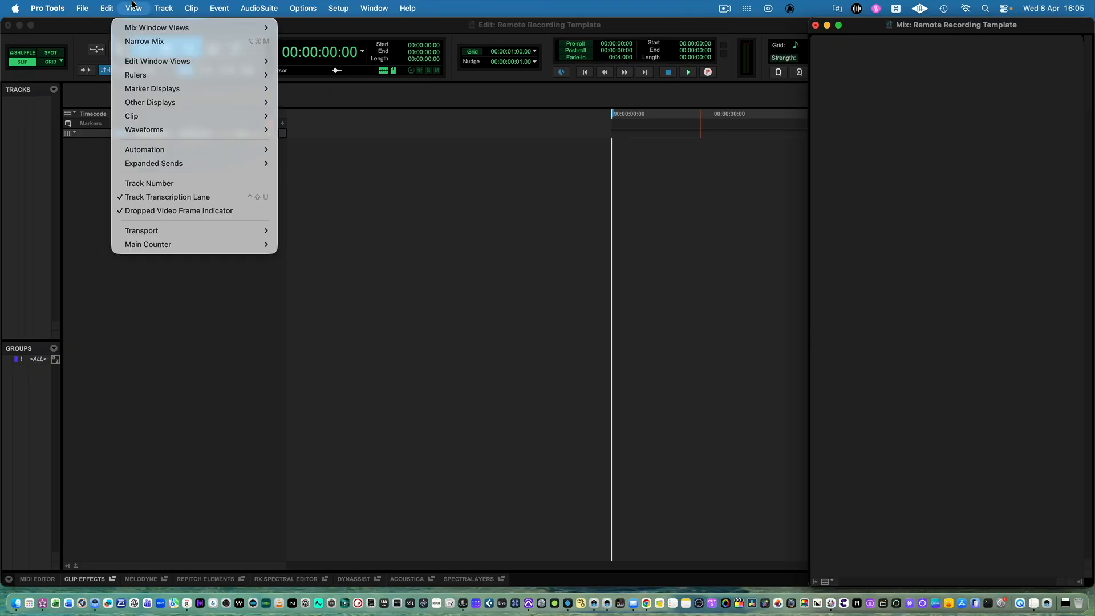
pyautogui.moveTo(139, 26)
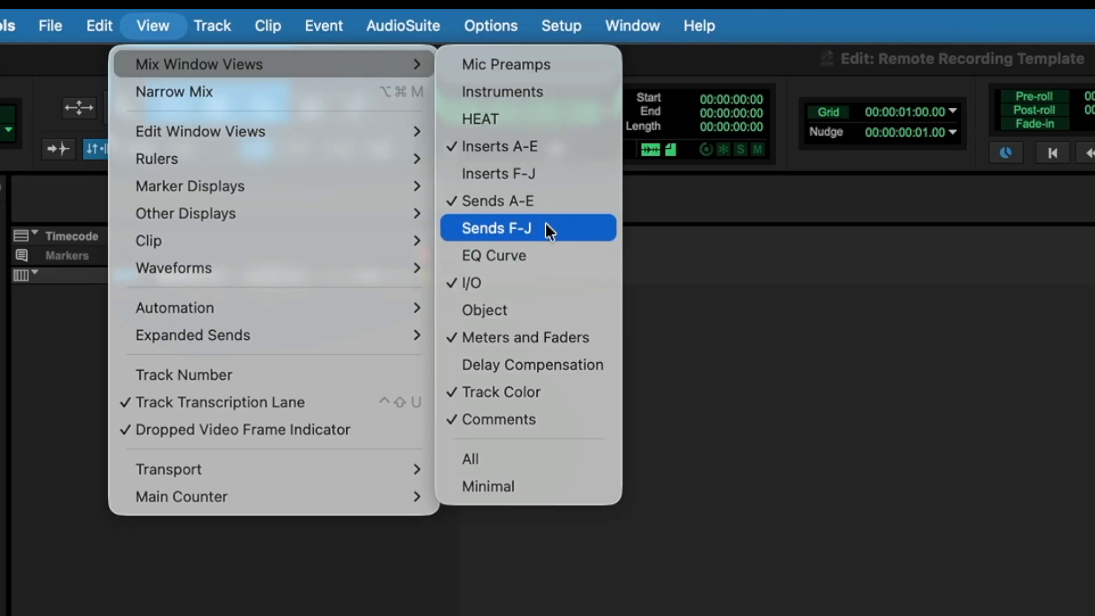
pyautogui.click(510, 227)
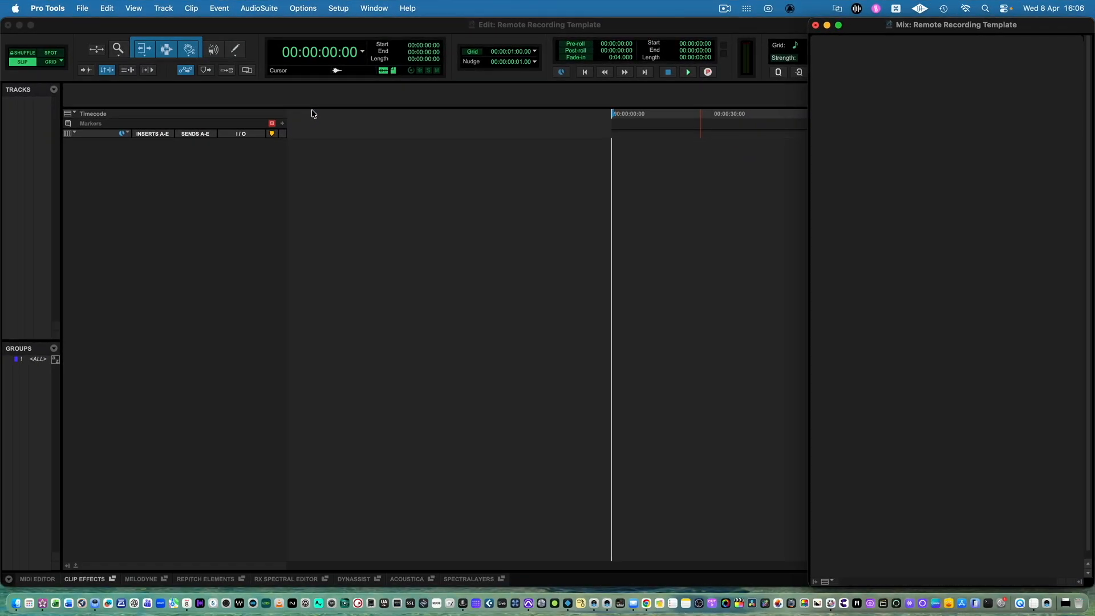
# Set up one new mono Aux Input track named Mic In.
pyautogui.click(331, 159)
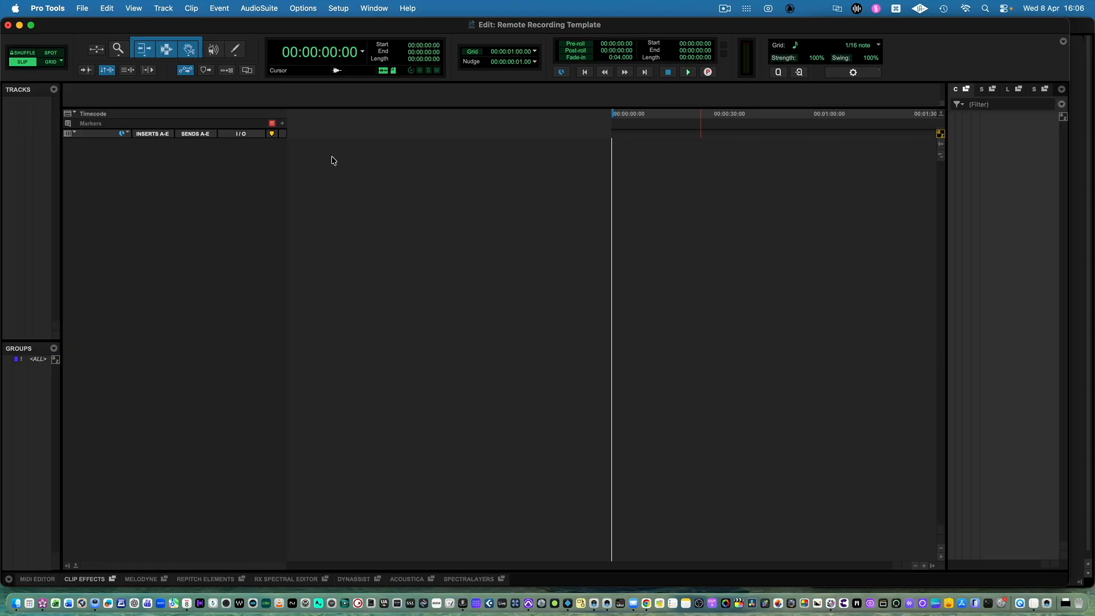
pyautogui.press('super+shift+n')
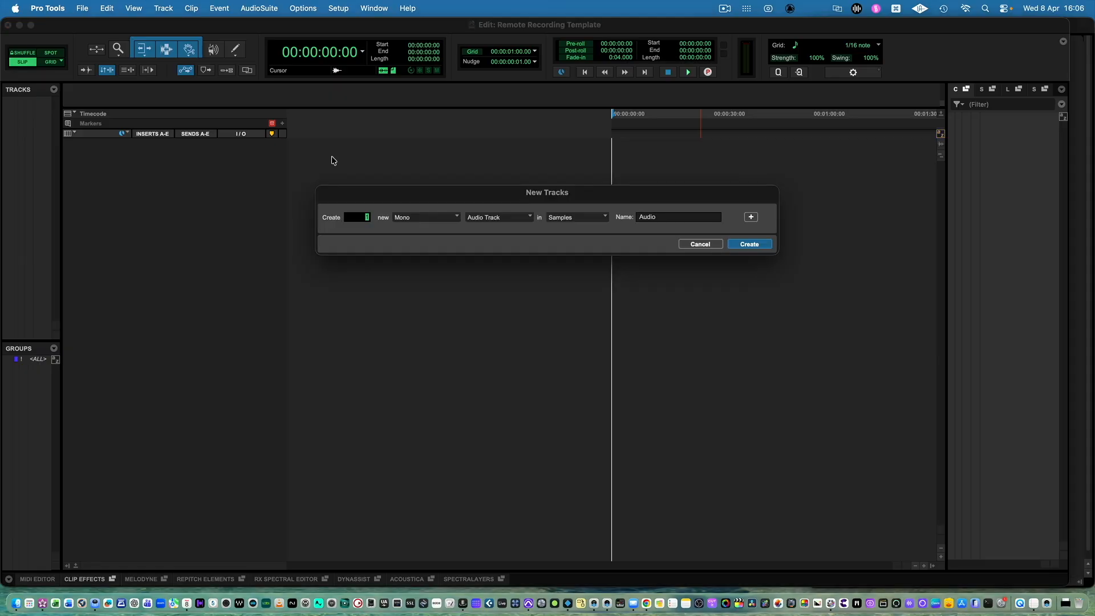
pyautogui.click(479, 218)
pyautogui.click(500, 226)
pyautogui.write('Mid')
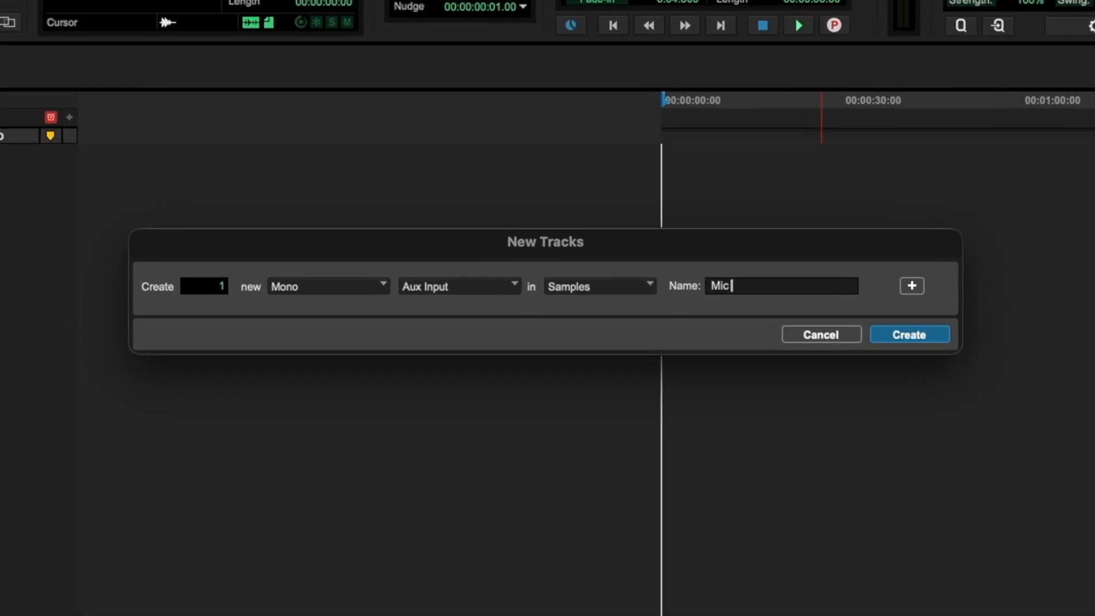
pyautogui.write(' In')
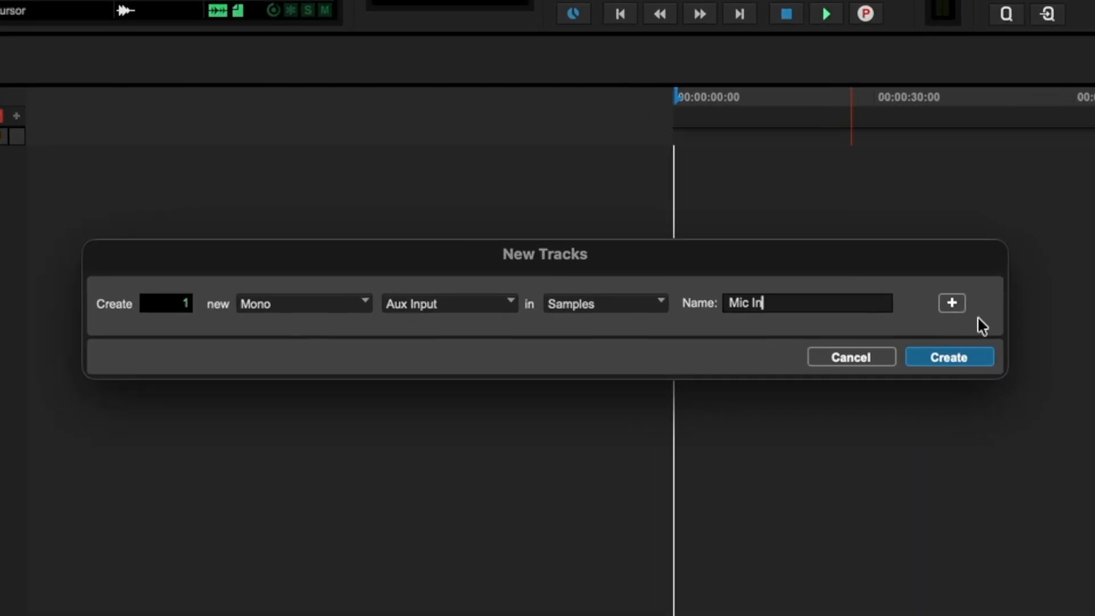
# Add one mono audio track named Mic Rec to the new tracks, and create both tracks.
pyautogui.click(953, 303)
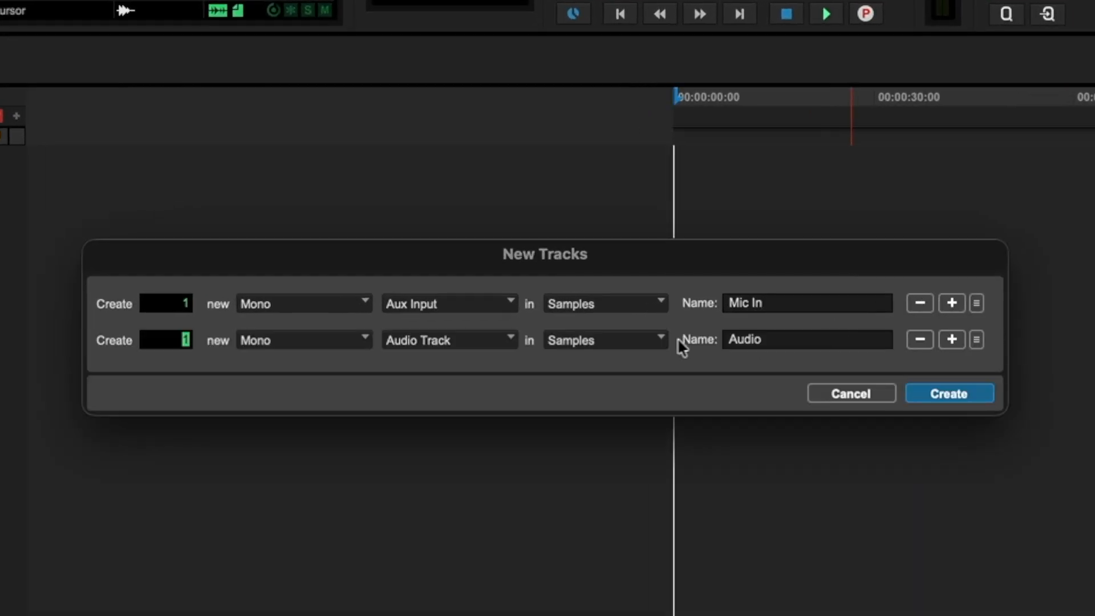
pyautogui.doubleClick(765, 340)
pyautogui.write('Mic Rec')
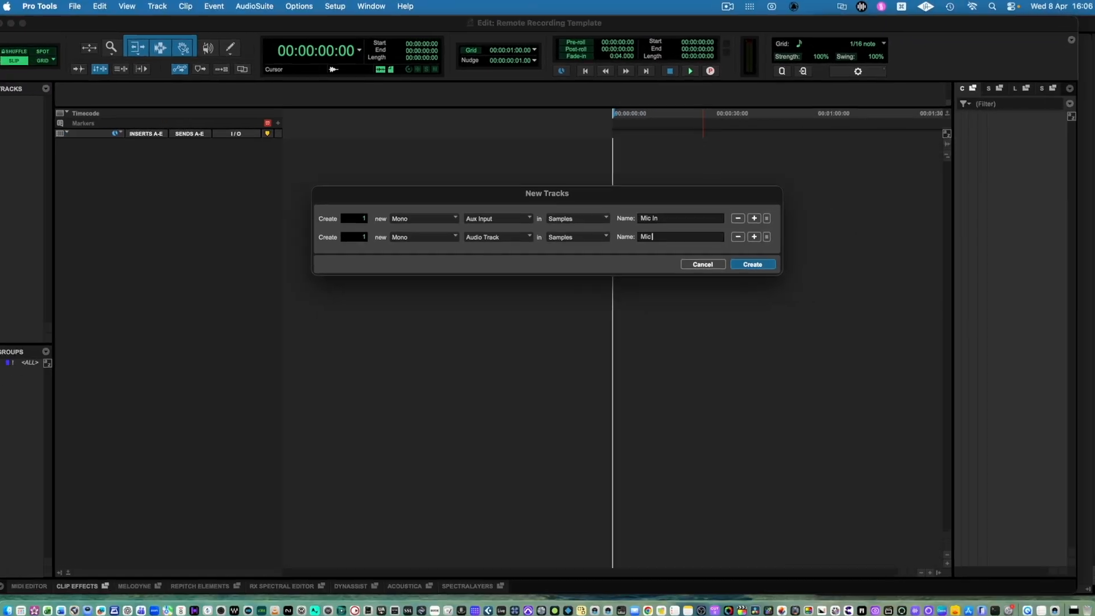
pyautogui.press('Return')
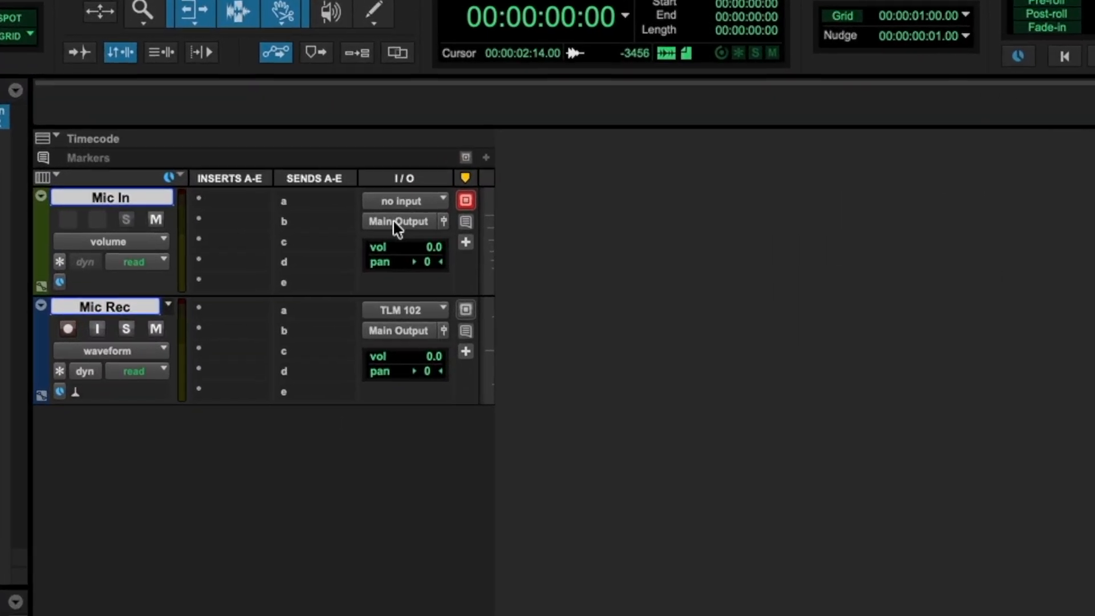
# Route the Mic In track's output and the Mic Rec track's input to Main Mic Bus.
pyautogui.click(398, 224)
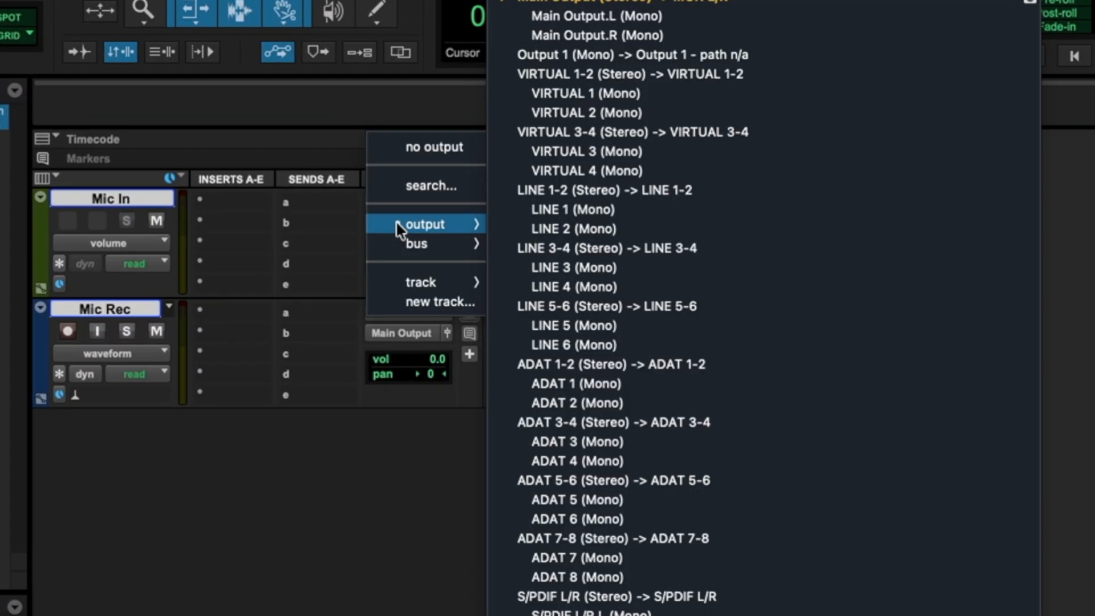
pyautogui.moveTo(417, 245)
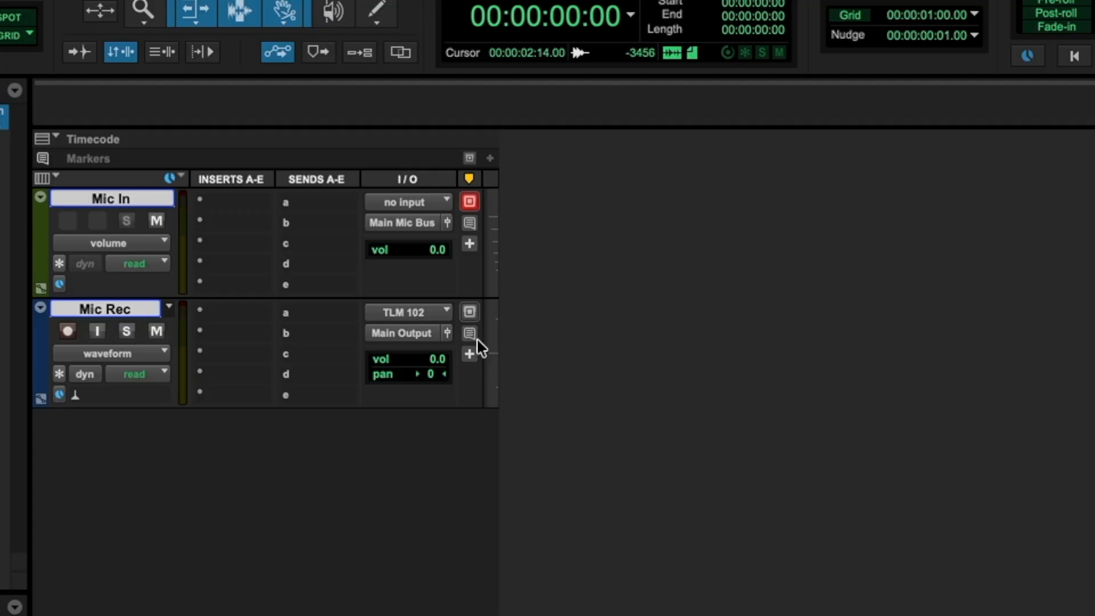
pyautogui.click(419, 313)
pyautogui.moveTo(422, 331)
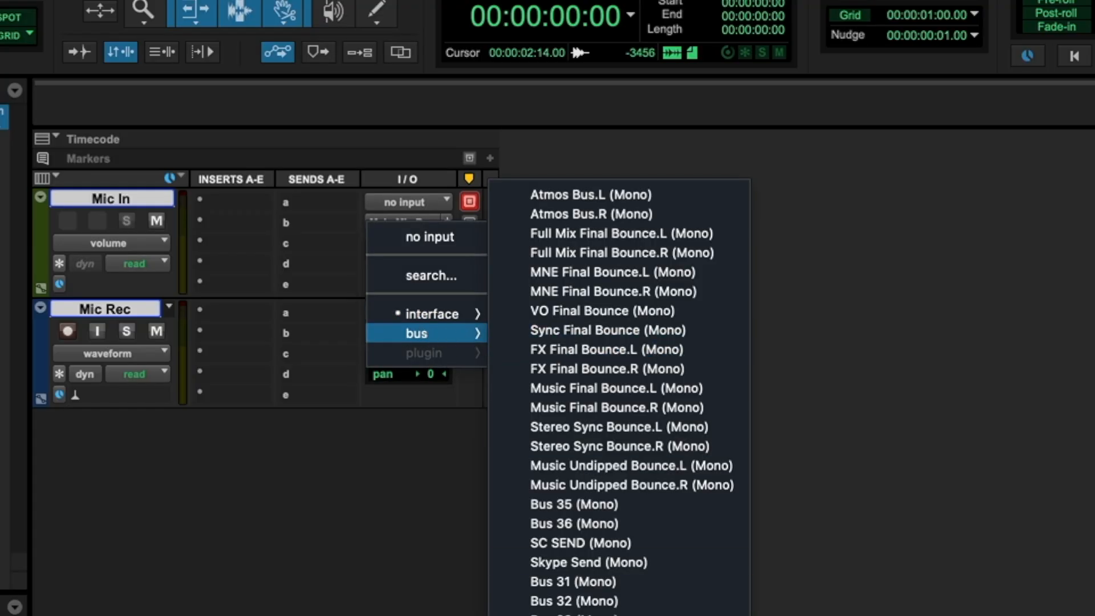
pyautogui.click(570, 614)
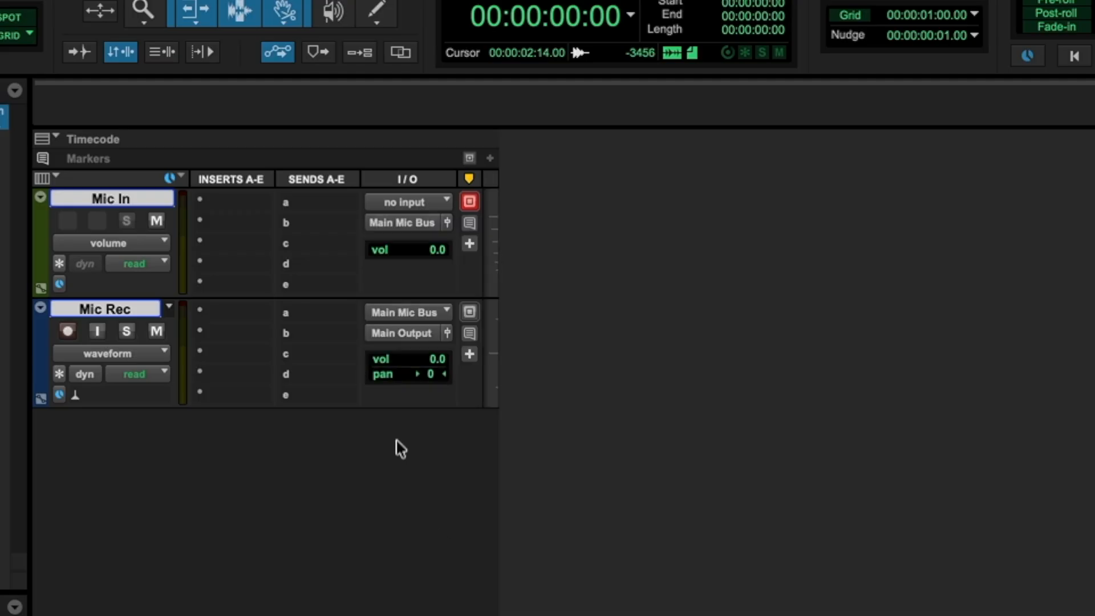
# Set the Mic In track's input to TLM 103, and briefly record-arm Mic Rec to check the incoming signal.
pyautogui.click(412, 202)
pyautogui.moveTo(415, 201)
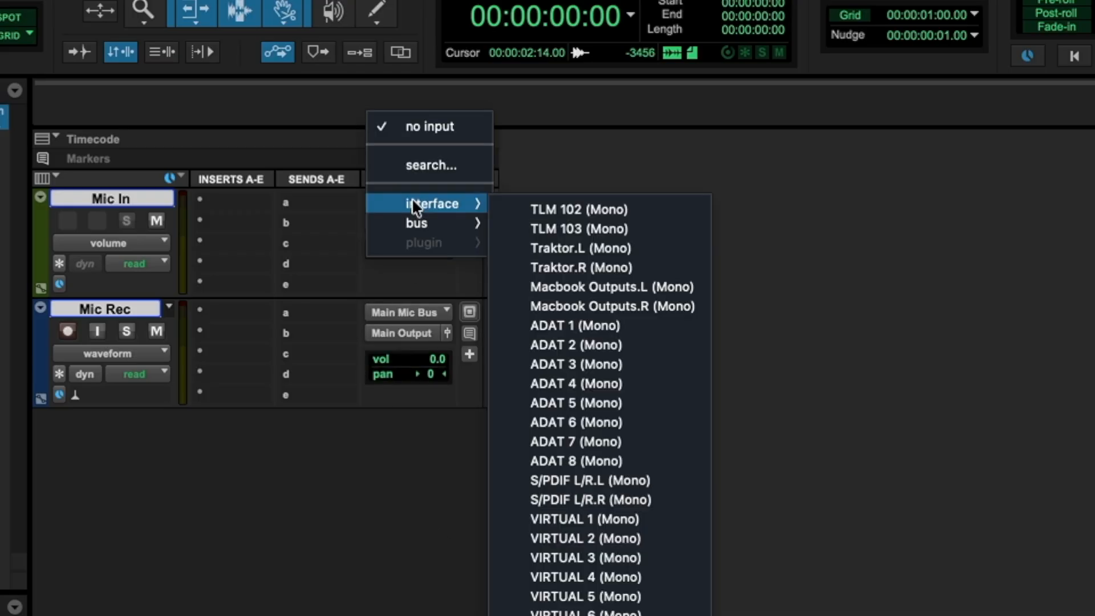
pyautogui.click(539, 227)
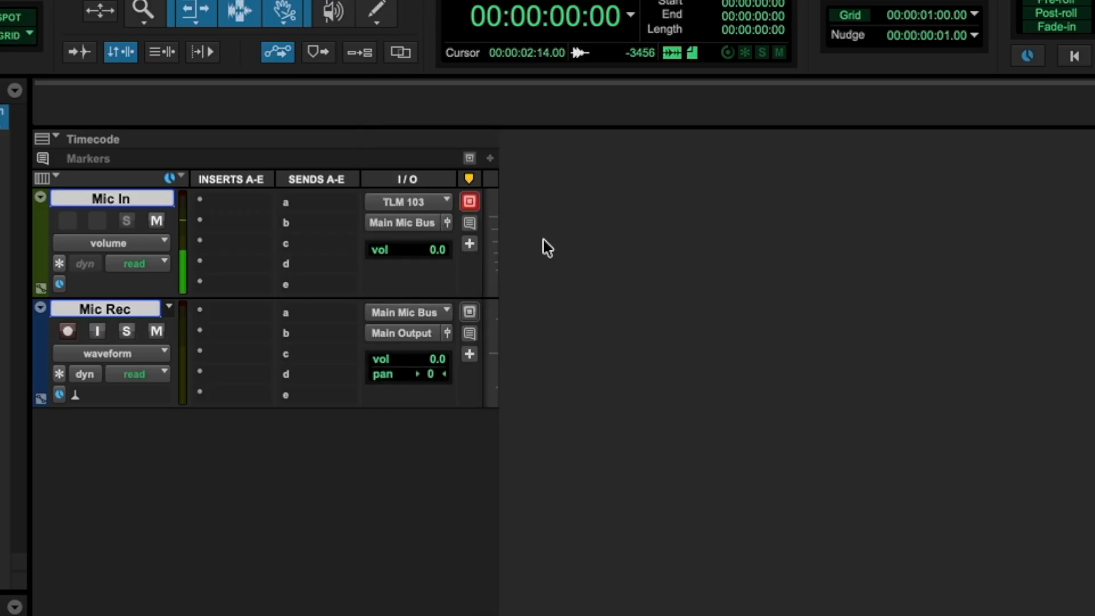
pyautogui.click(67, 331)
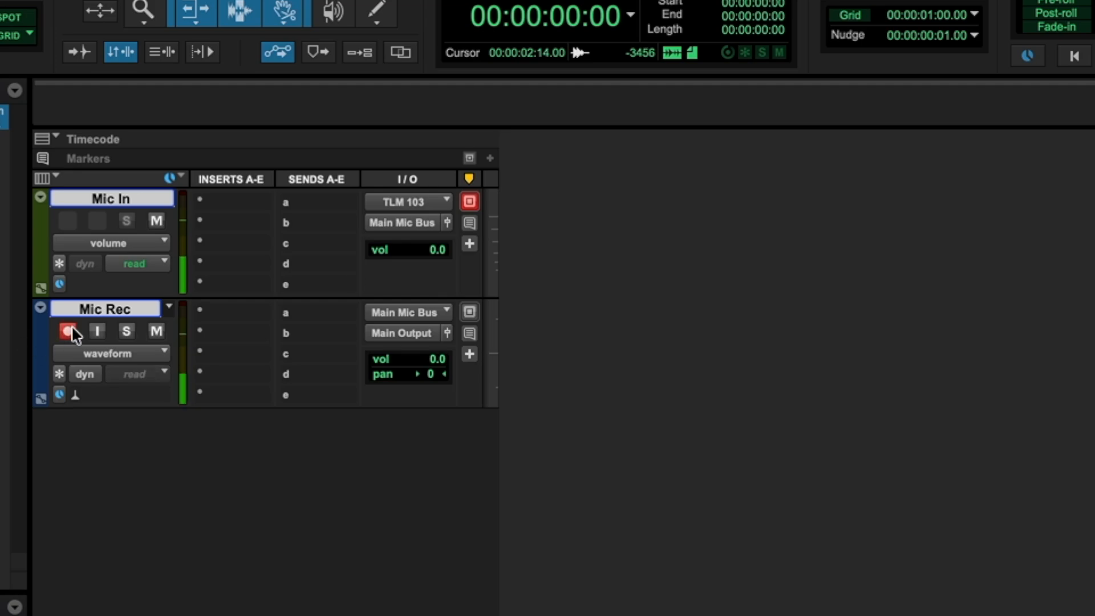
pyautogui.click(69, 331)
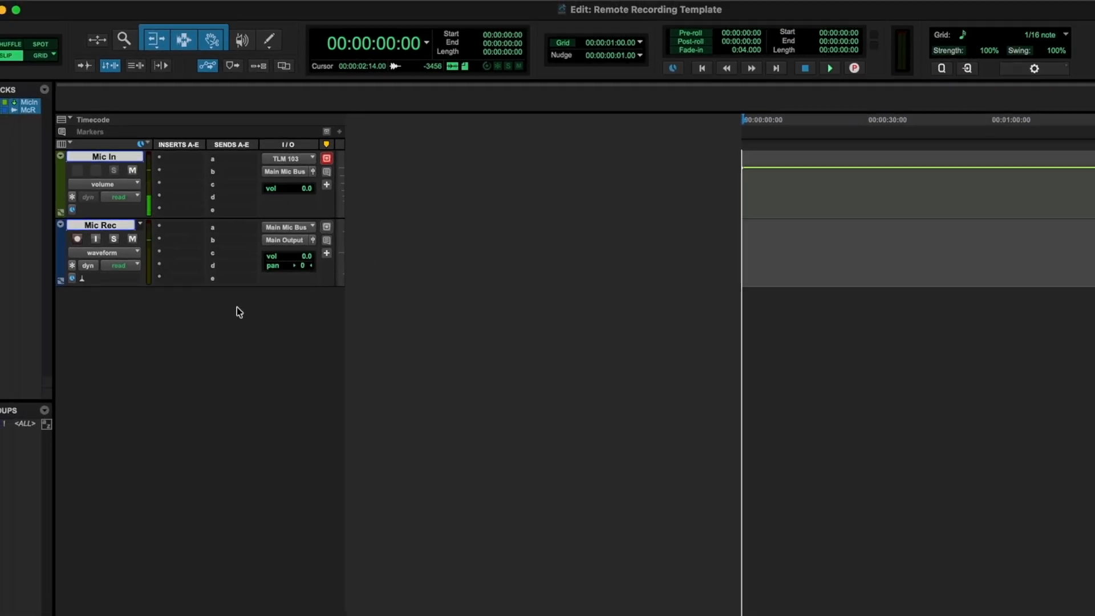
# Create a stereo audio track named Guide Audio and move it above the Mic In track.
pyautogui.press('super+shift+n')
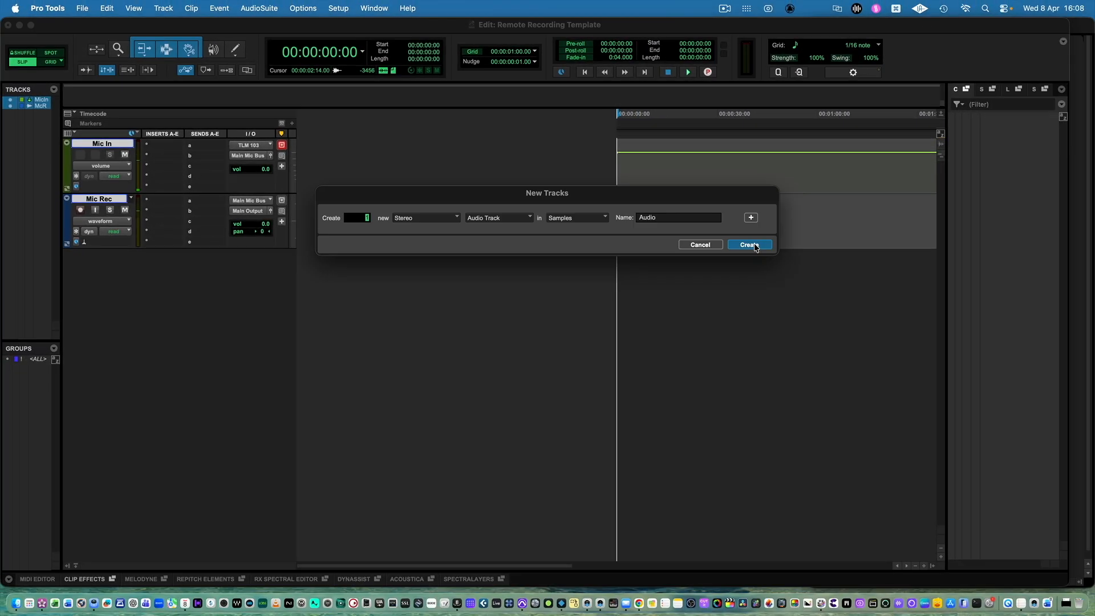
pyautogui.click(749, 244)
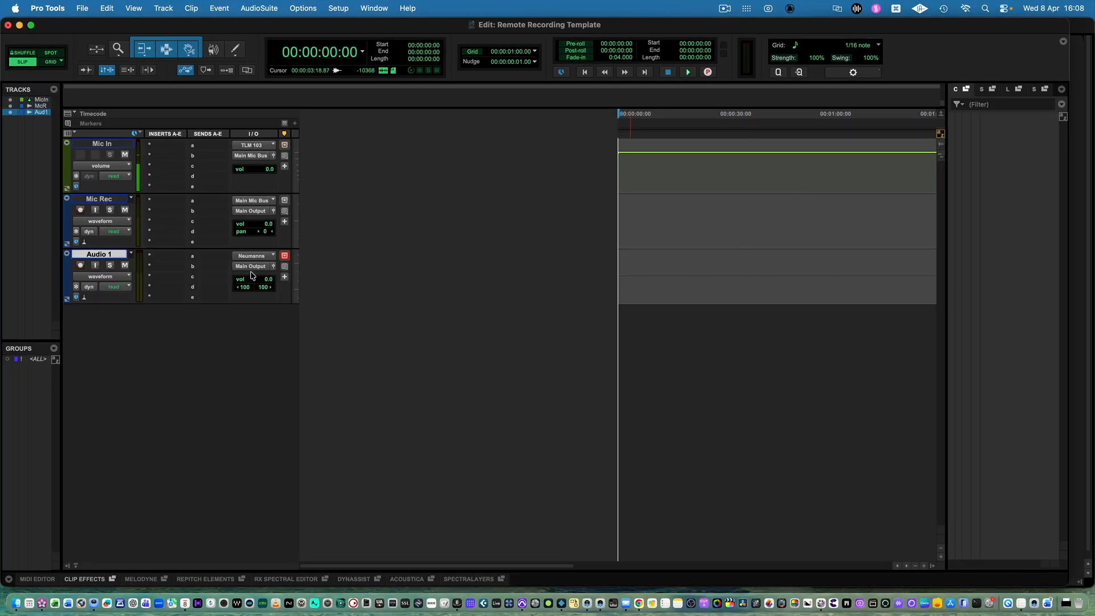
pyautogui.doubleClick(116, 261)
pyautogui.write('Guide Audio')
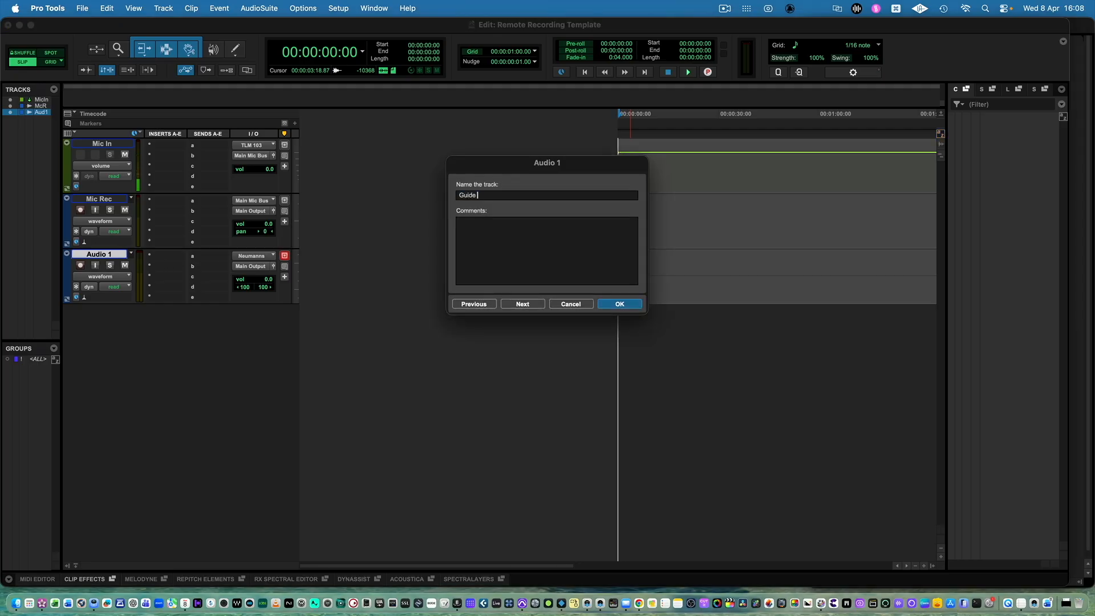
pyautogui.press('Return')
pyautogui.moveTo(99, 254); pyautogui.dragTo(92, 148)
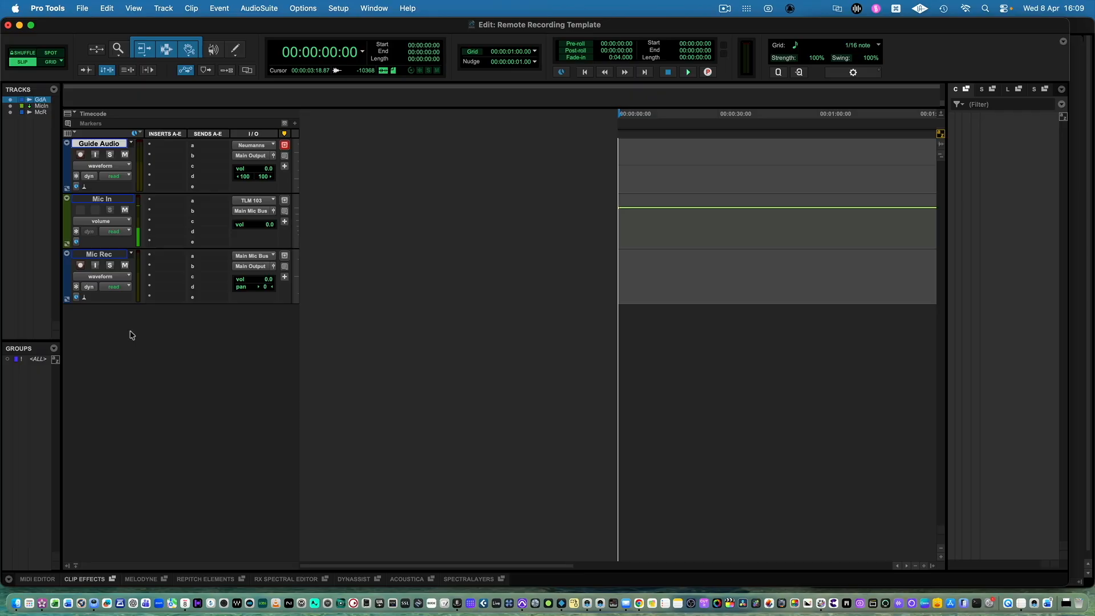
# Create 11 mono Aux Inputs and one mono audio track below Mic Rec, and reduce the height of these new tracks.
pyautogui.click(114, 255)
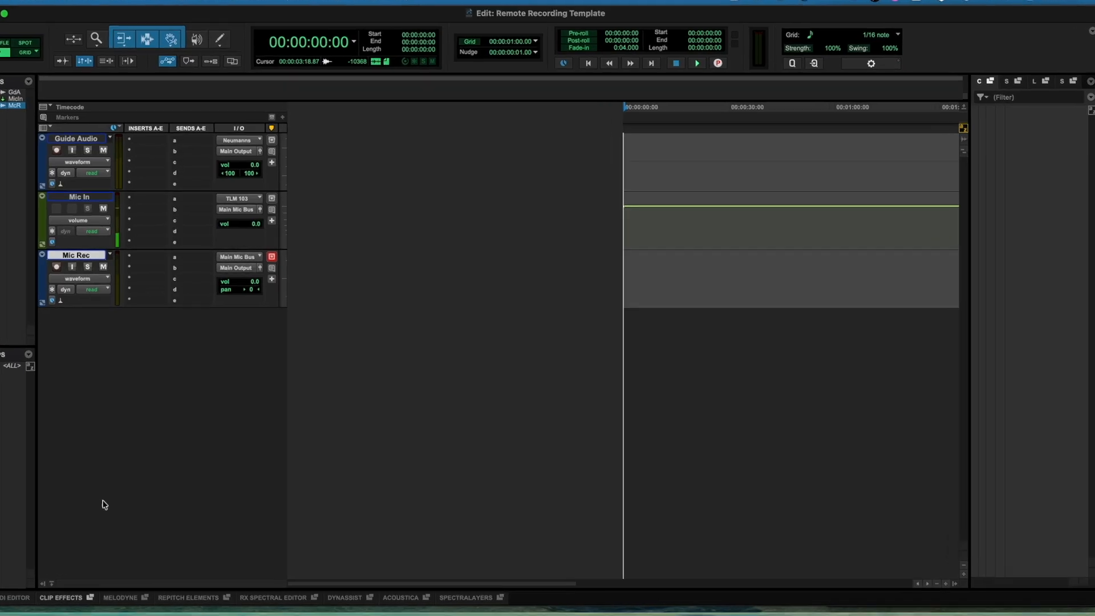
pyautogui.doubleClick(126, 491)
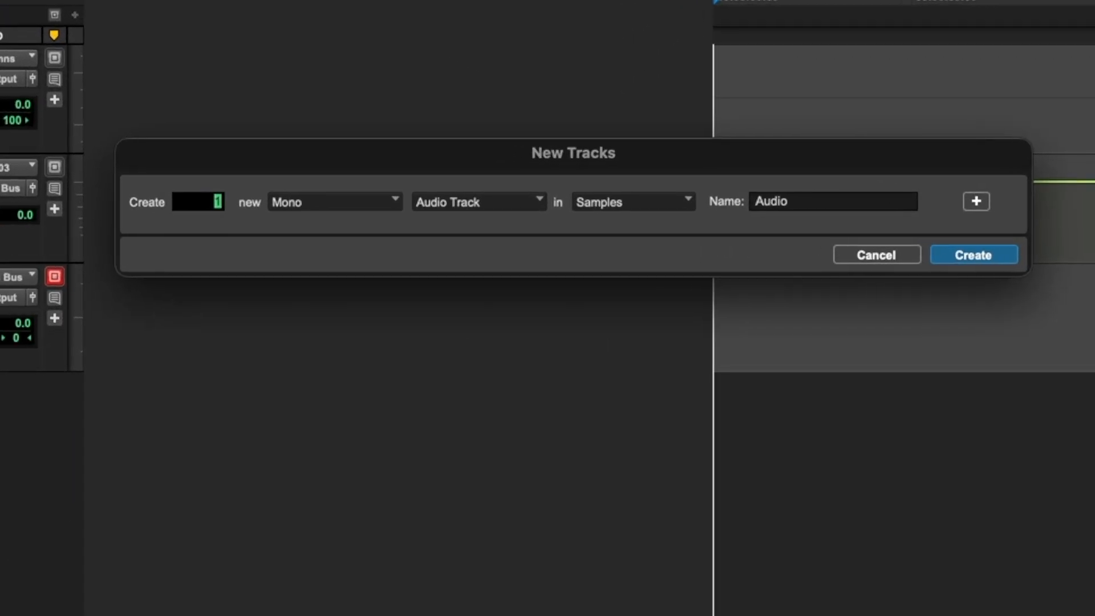
pyautogui.write('11')
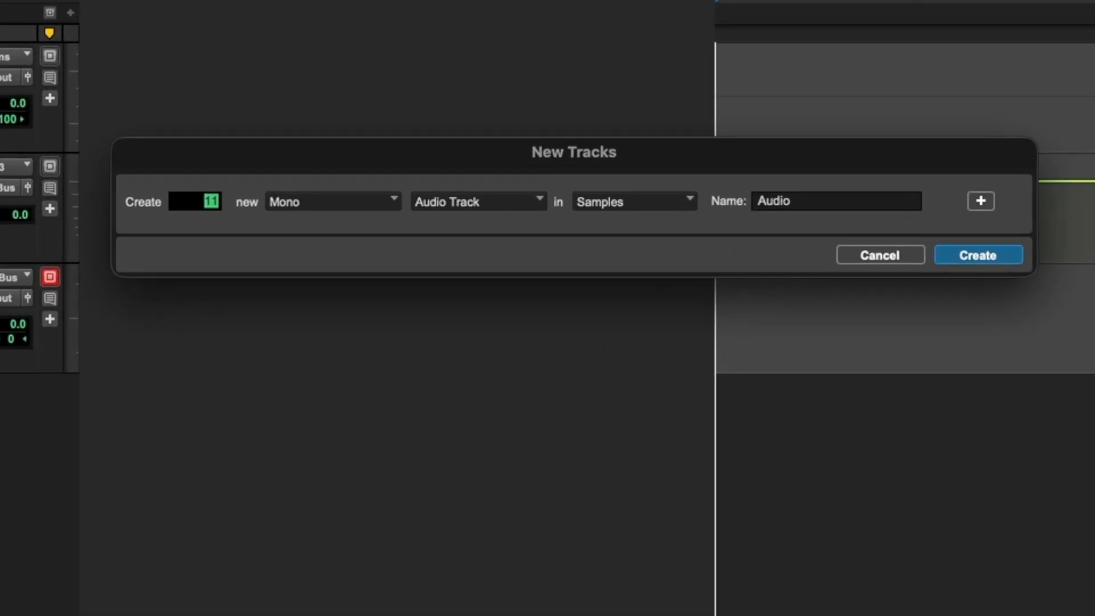
pyautogui.click(518, 203)
pyautogui.click(502, 229)
pyautogui.click(981, 201)
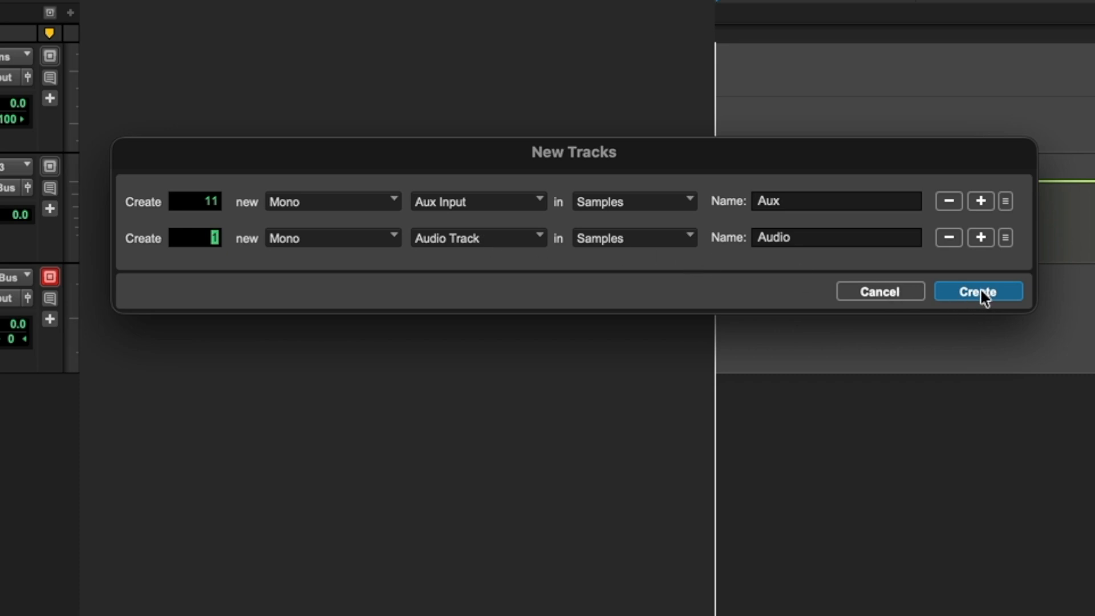
pyautogui.click(823, 273)
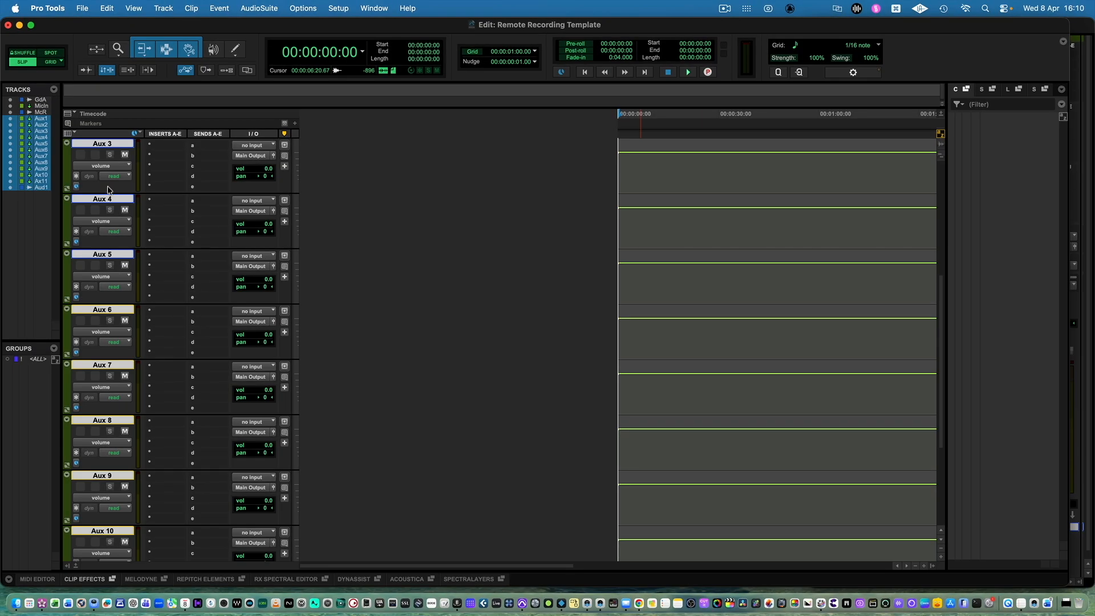
pyautogui.moveTo(107, 187); pyautogui.dragTo(109, 162)
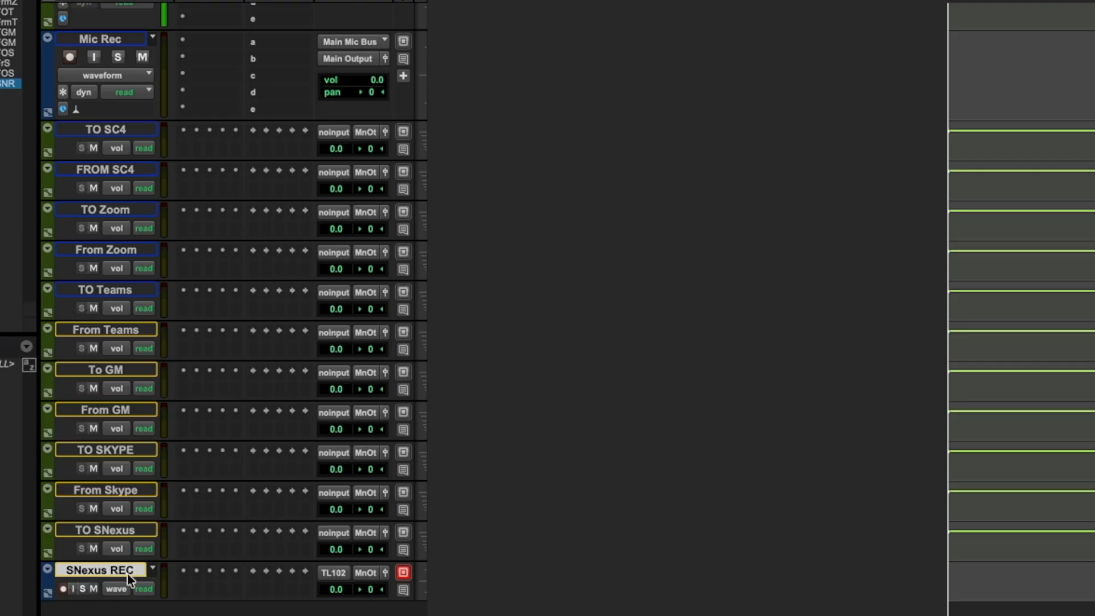
# Bring the Mix window to the front, then move and widen it to show more channel strips.
pyautogui.click(73, 588)
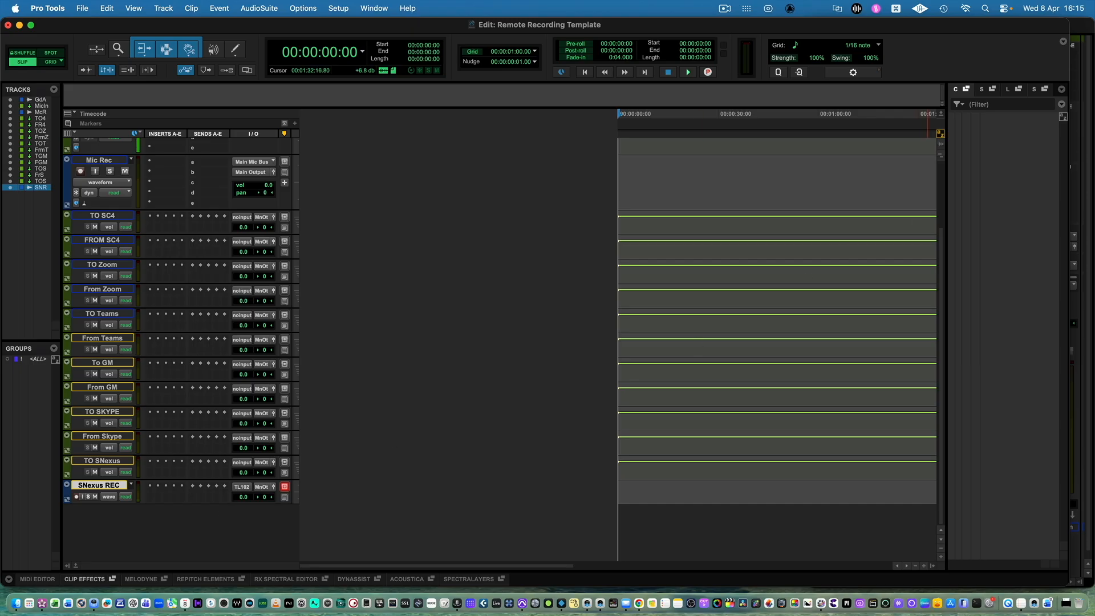
pyautogui.click(1085, 29)
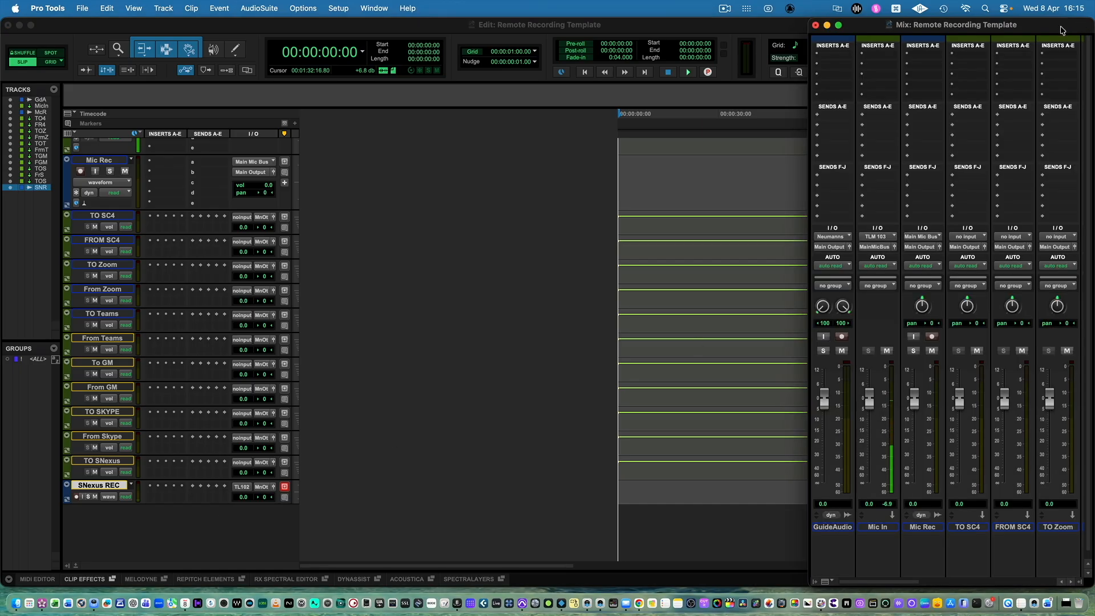
pyautogui.moveTo(1058, 35); pyautogui.dragTo(846, 34)
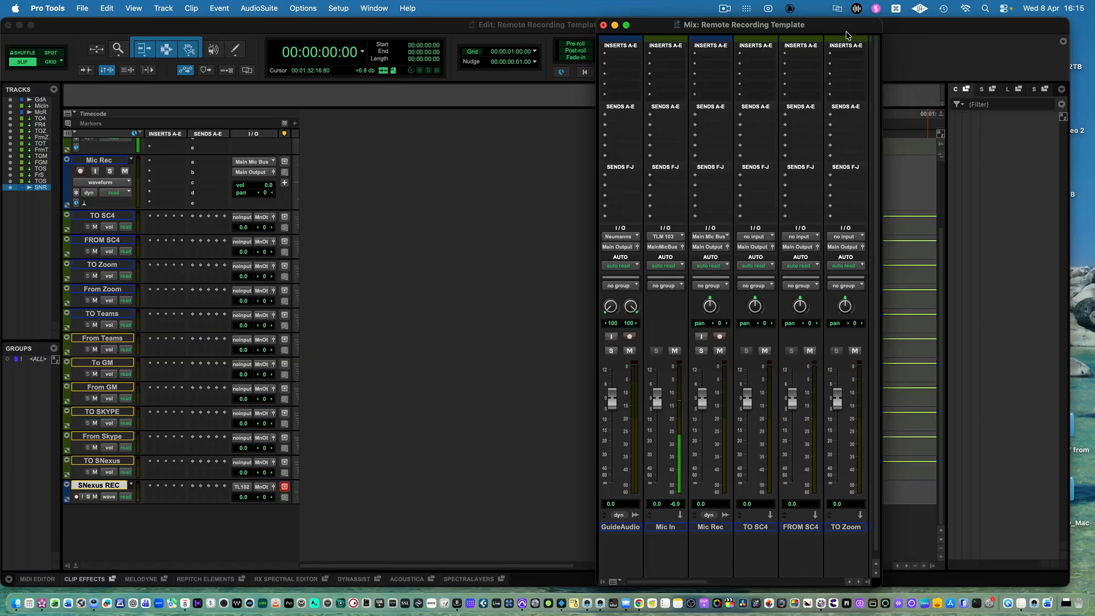
pyautogui.moveTo(879, 584); pyautogui.dragTo(1083, 588)
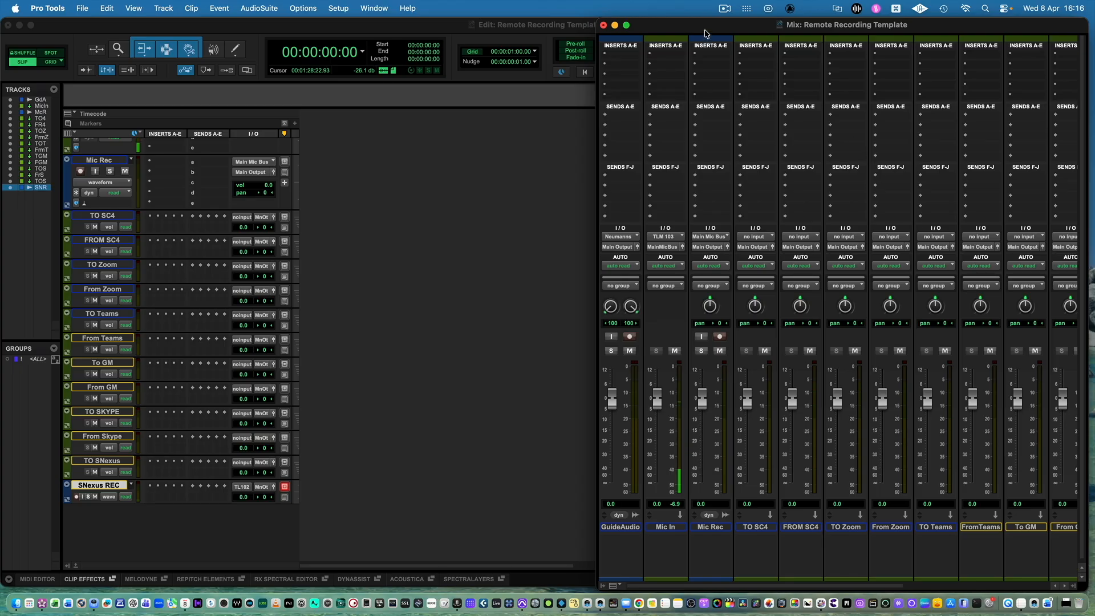
pyautogui.moveTo(706, 31); pyautogui.dragTo(685, 31)
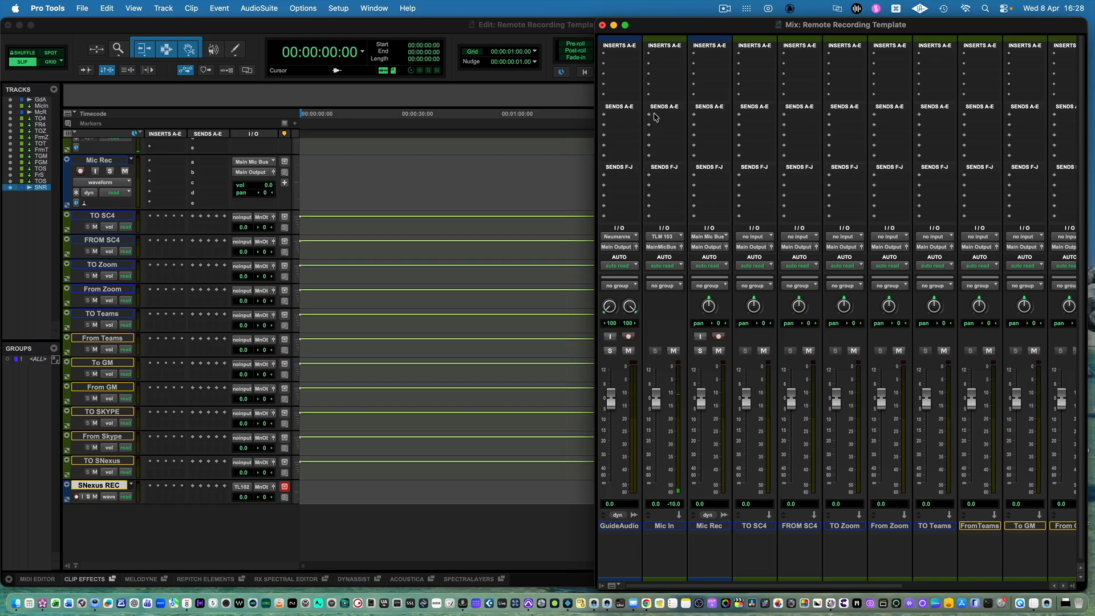
# Assign send a on Mic Rec to the Skype Send bus at a level of 0.0, and test its signal.
pyautogui.click(696, 119)
pyautogui.moveTo(736, 126)
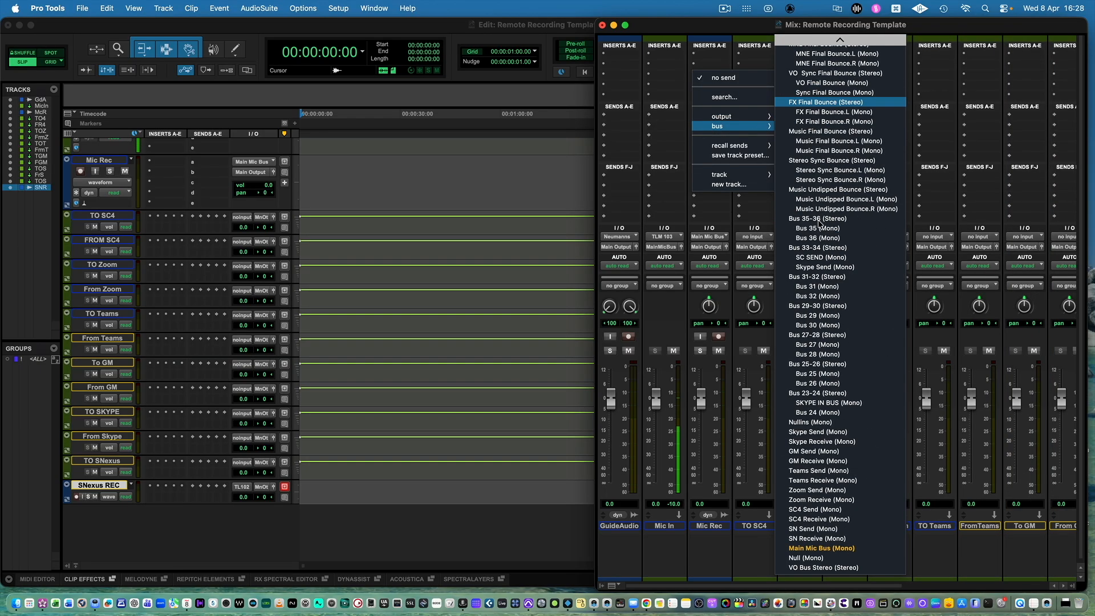
pyautogui.click(844, 433)
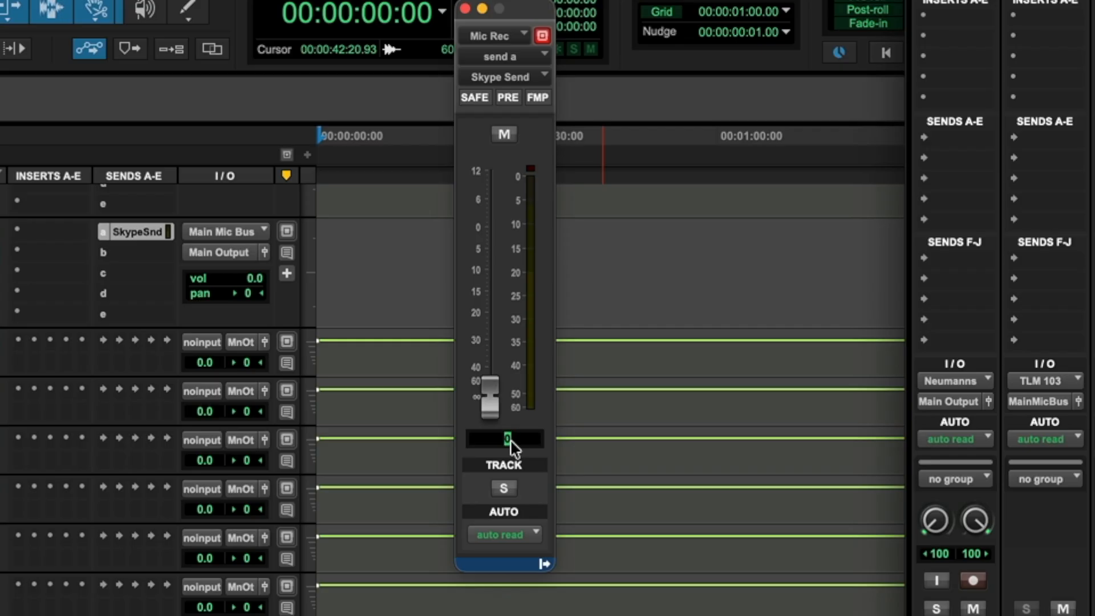
pyautogui.press('Return')
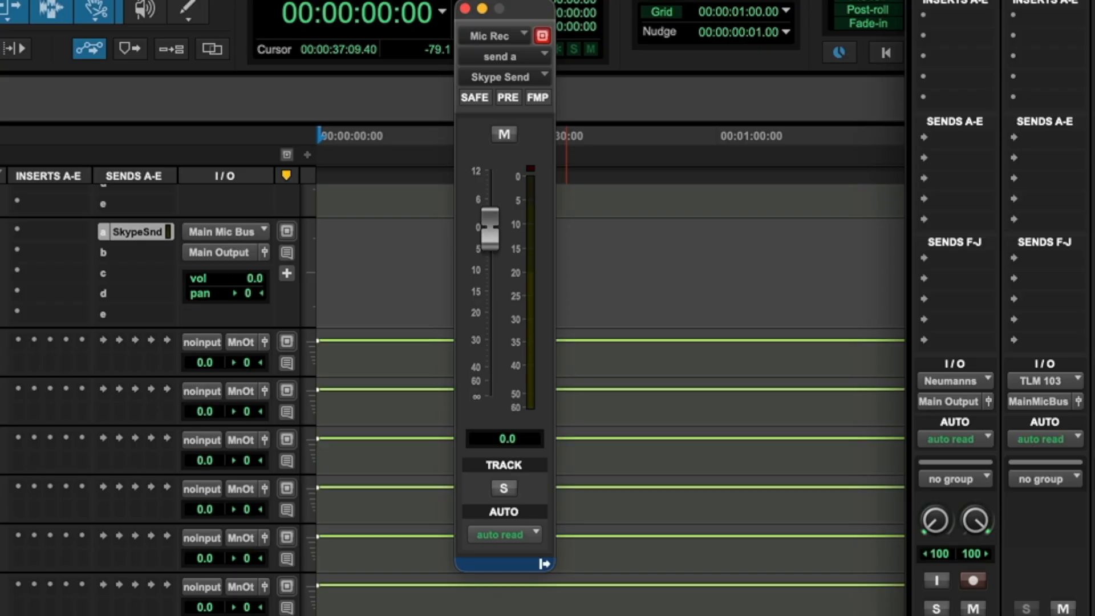
pyautogui.click(1026, 509)
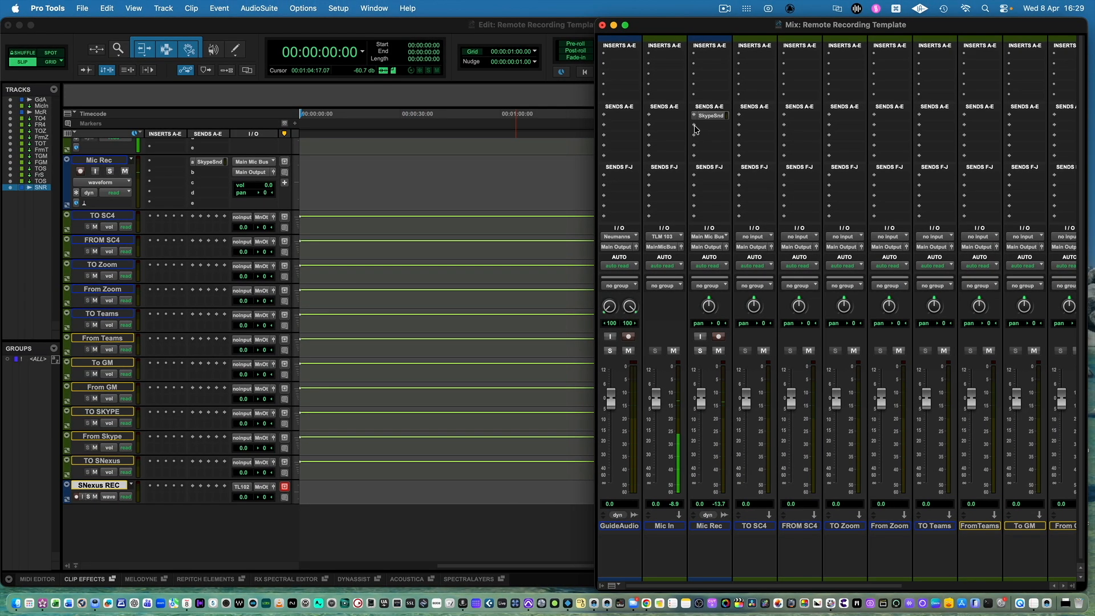
# Assign send b on Mic Rec to the GM Send bus and send c to the Teams Send bus.
pyautogui.click(694, 126)
pyautogui.moveTo(736, 136)
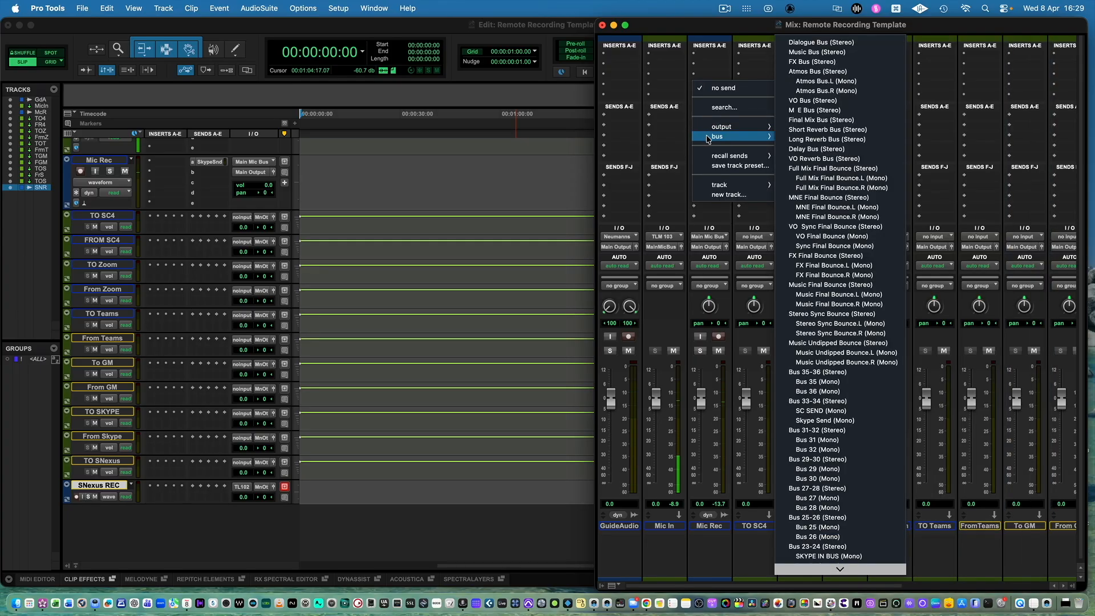
pyautogui.scroll(-5, 832, 458)
pyautogui.click(815, 452)
pyautogui.click(695, 135)
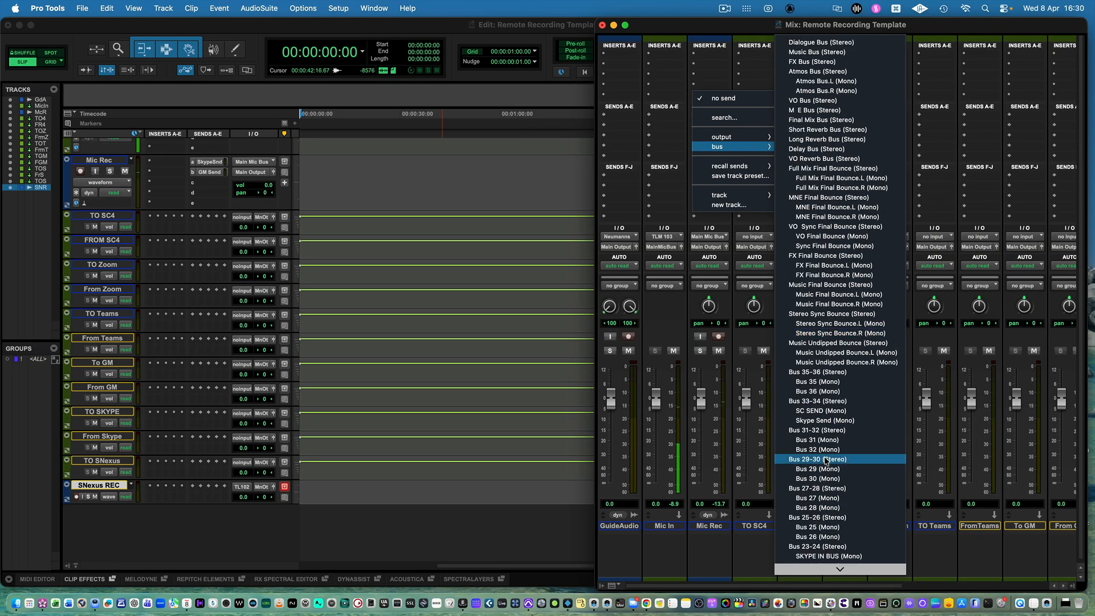
pyautogui.scroll(-5, 831, 459)
pyautogui.click(829, 472)
# Assign Mic Rec's send d to the SC4 Send bus, send e to Zoom Send and send f to SN Send.
pyautogui.click(695, 146)
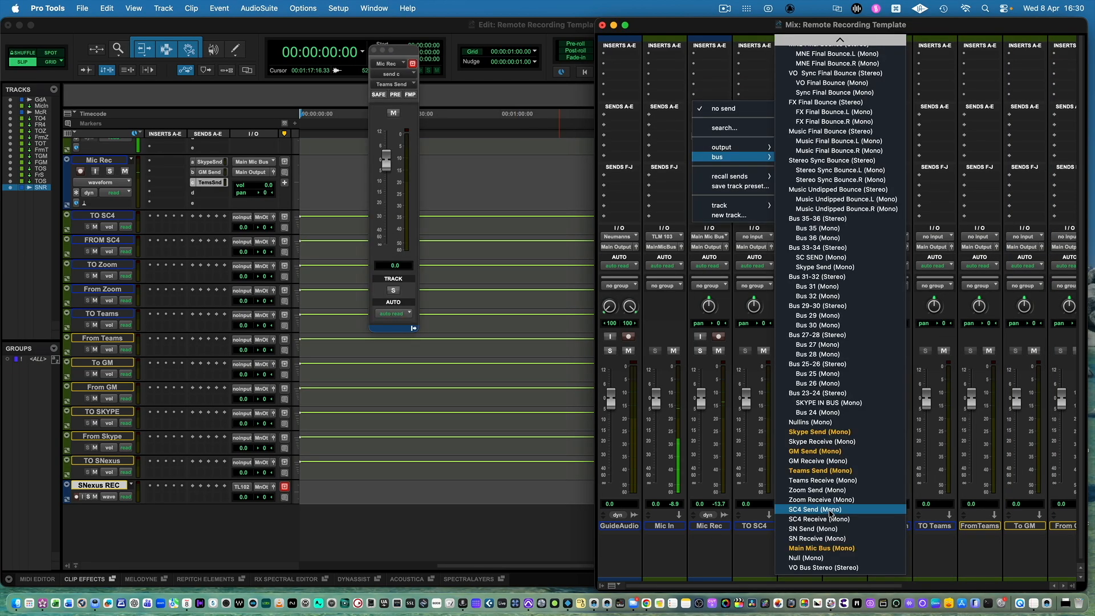
pyautogui.click(828, 510)
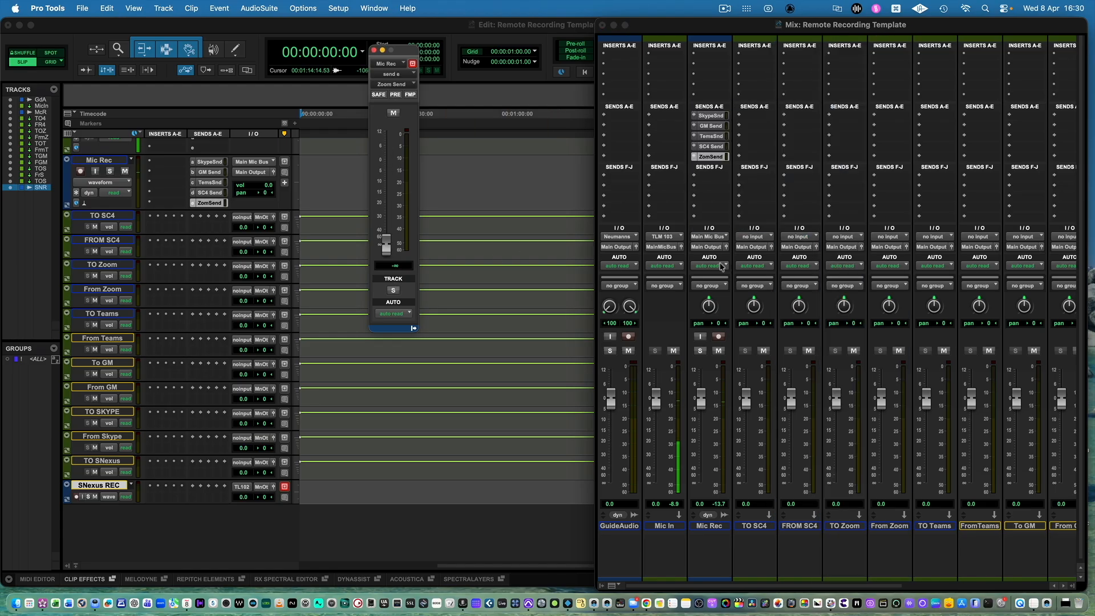
pyautogui.click(695, 176)
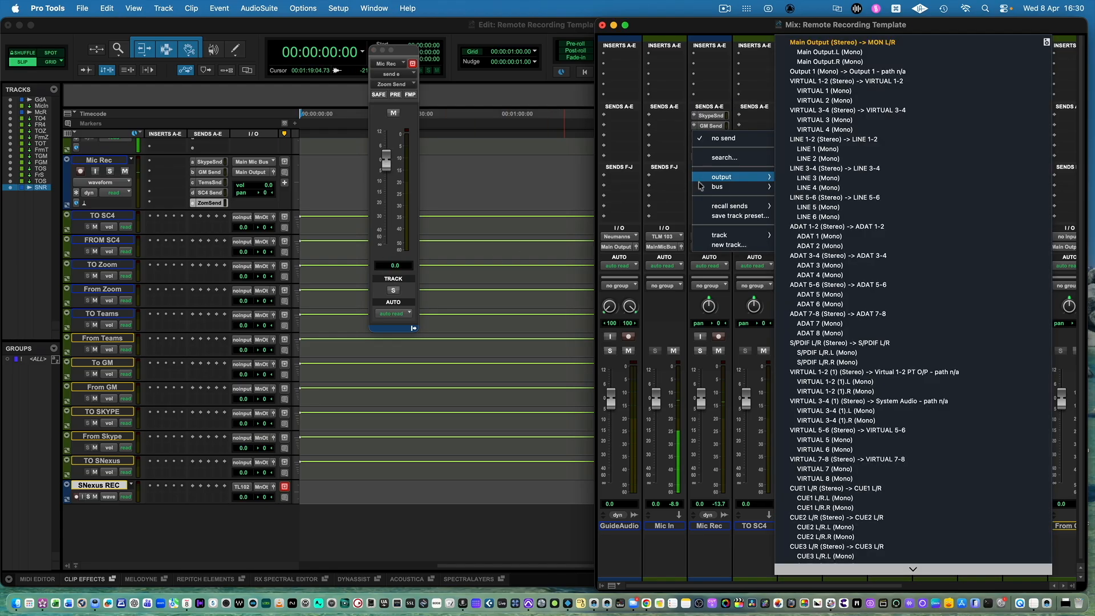
pyautogui.moveTo(736, 187)
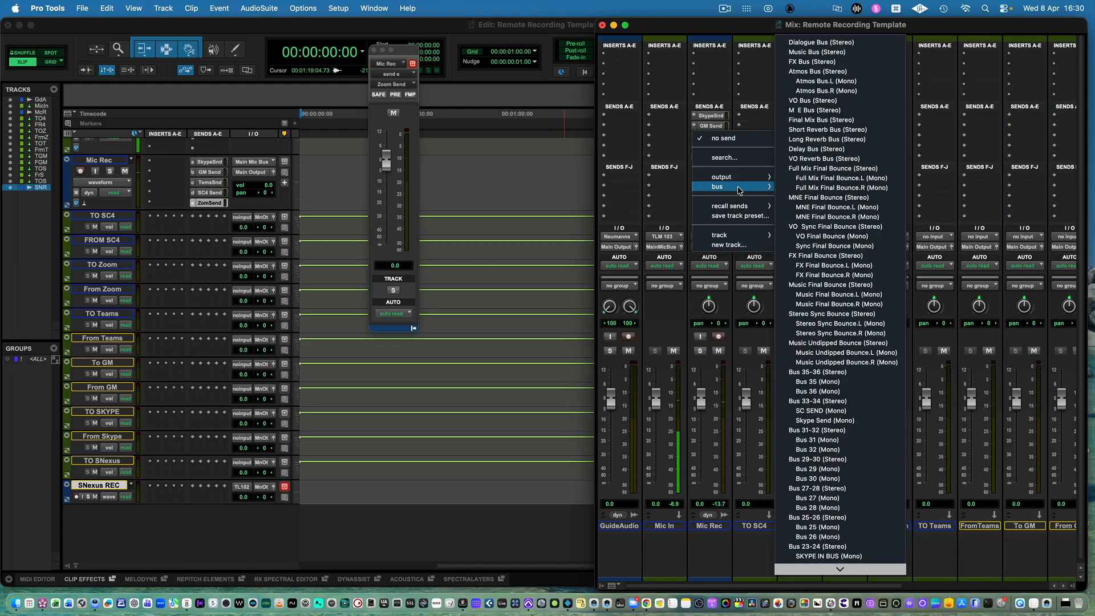
pyautogui.click(828, 519)
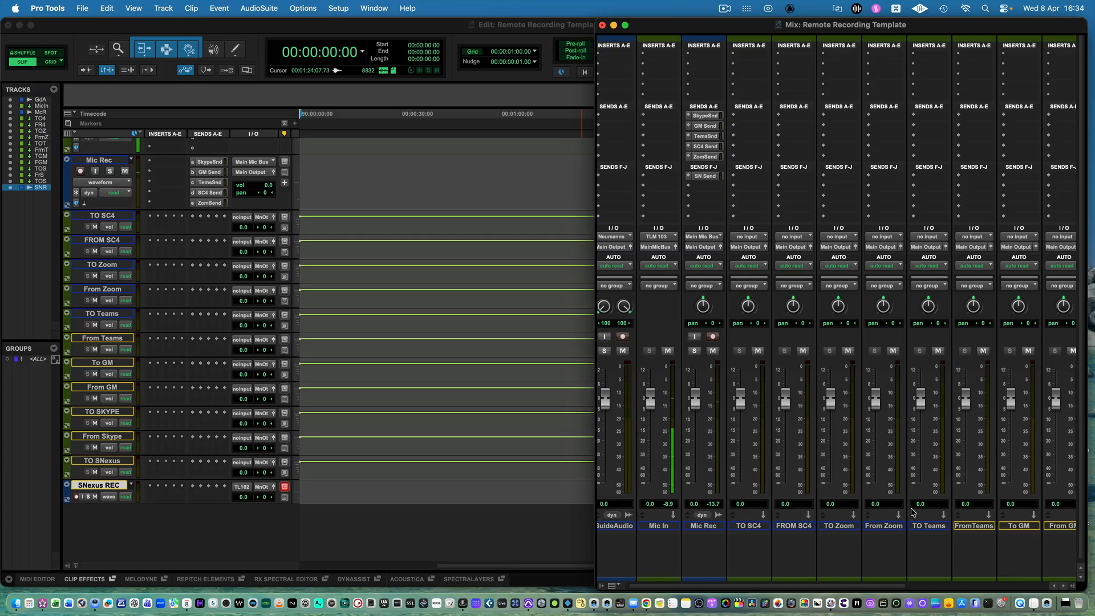
# Copy the Skype, GM, Teams, Zoom and SN sends from Mic Rec to sends a to e of FROM SC4.
pyautogui.hscroll(5, 1023, 508)
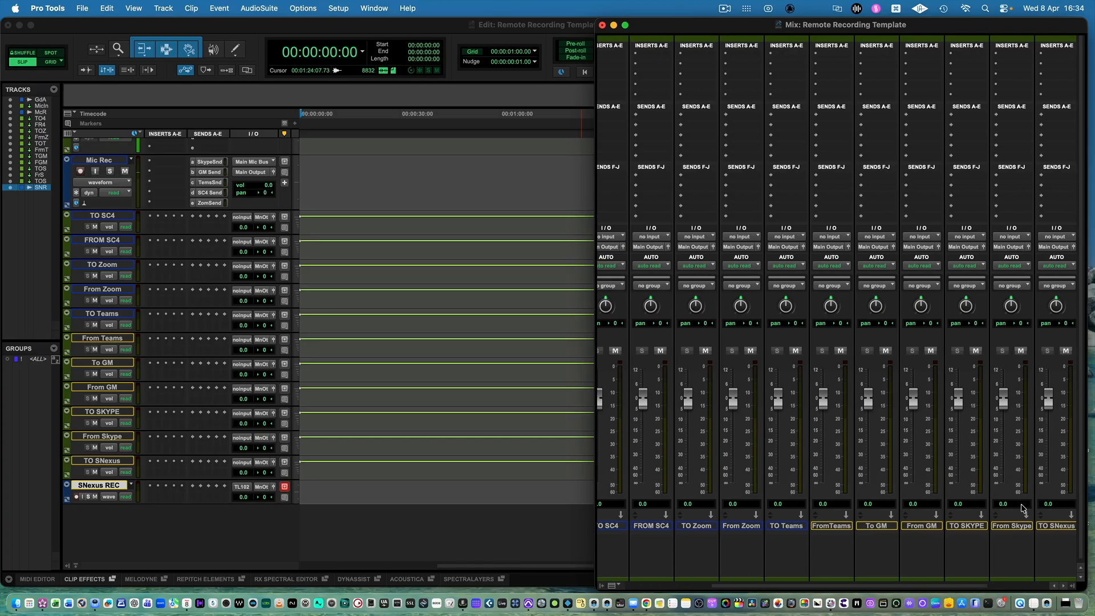
pyautogui.hscroll(-5, 734, 393)
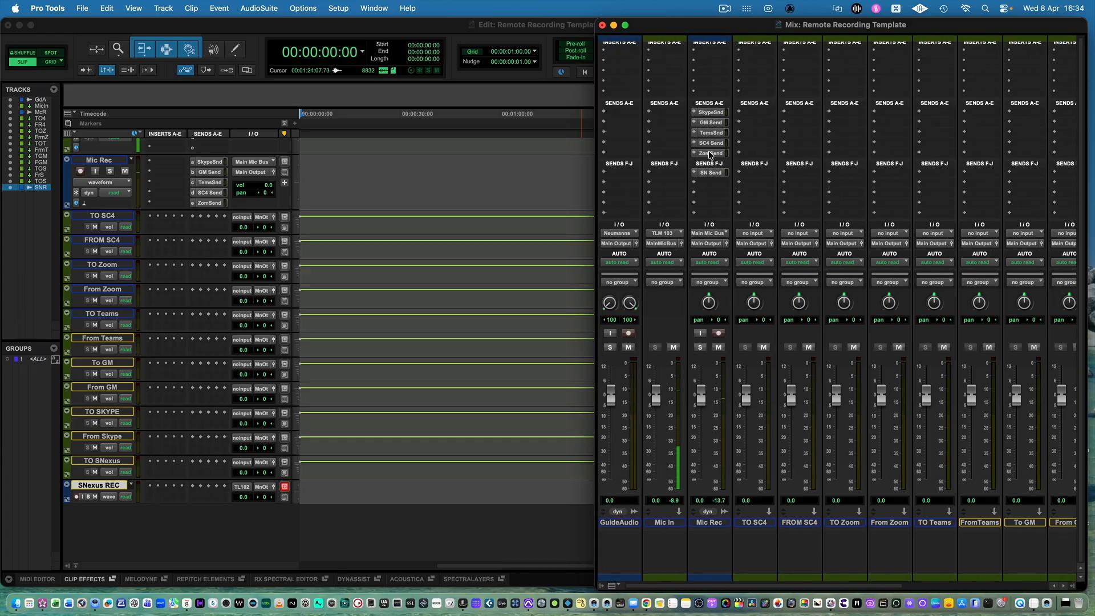
pyautogui.click(715, 113)
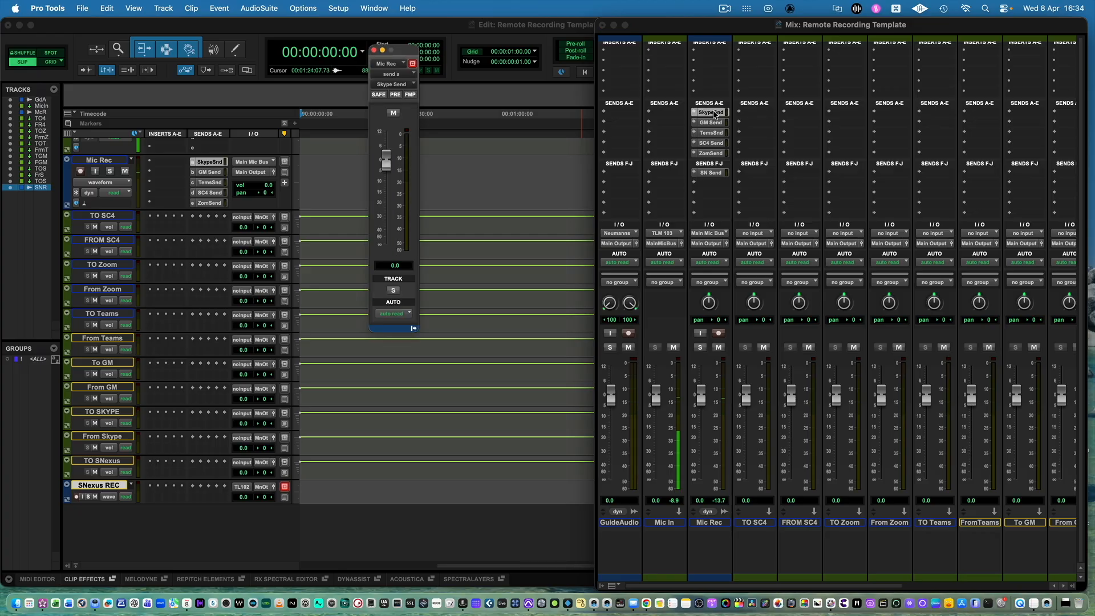
pyautogui.click(715, 113)
pyautogui.moveTo(716, 115); pyautogui.dragTo(793, 117)
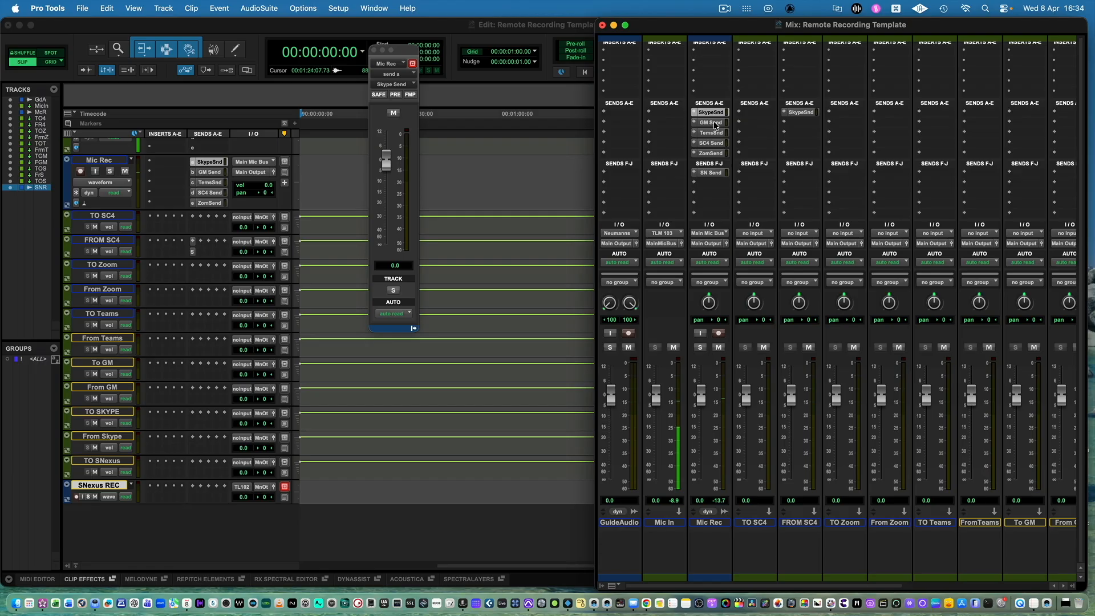
pyautogui.moveTo(712, 125); pyautogui.dragTo(801, 123)
pyautogui.moveTo(707, 137); pyautogui.dragTo(799, 133)
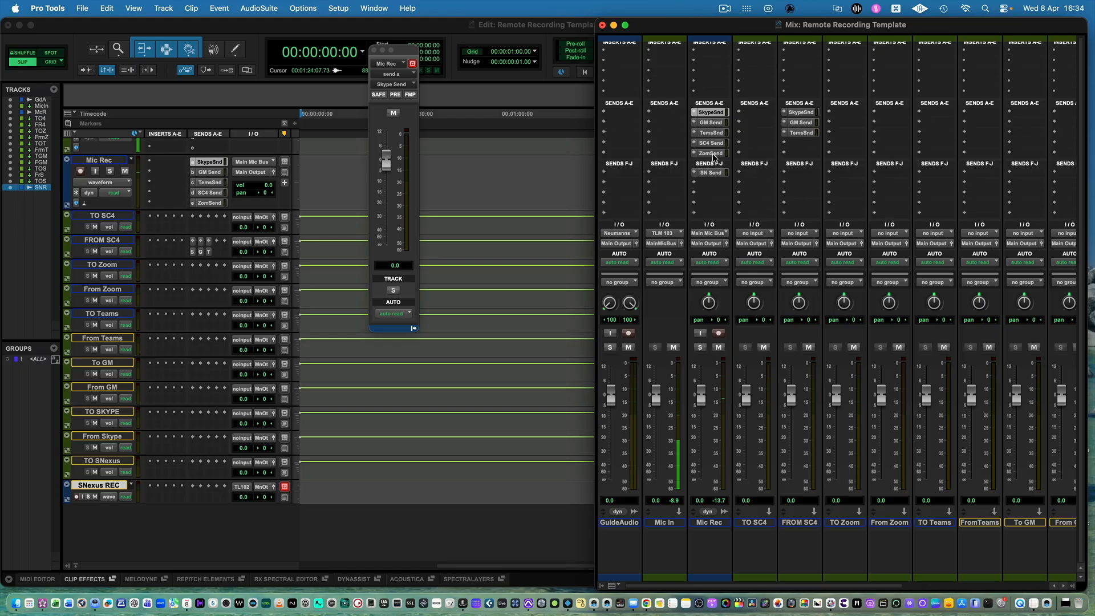
pyautogui.moveTo(712, 155); pyautogui.dragTo(800, 143)
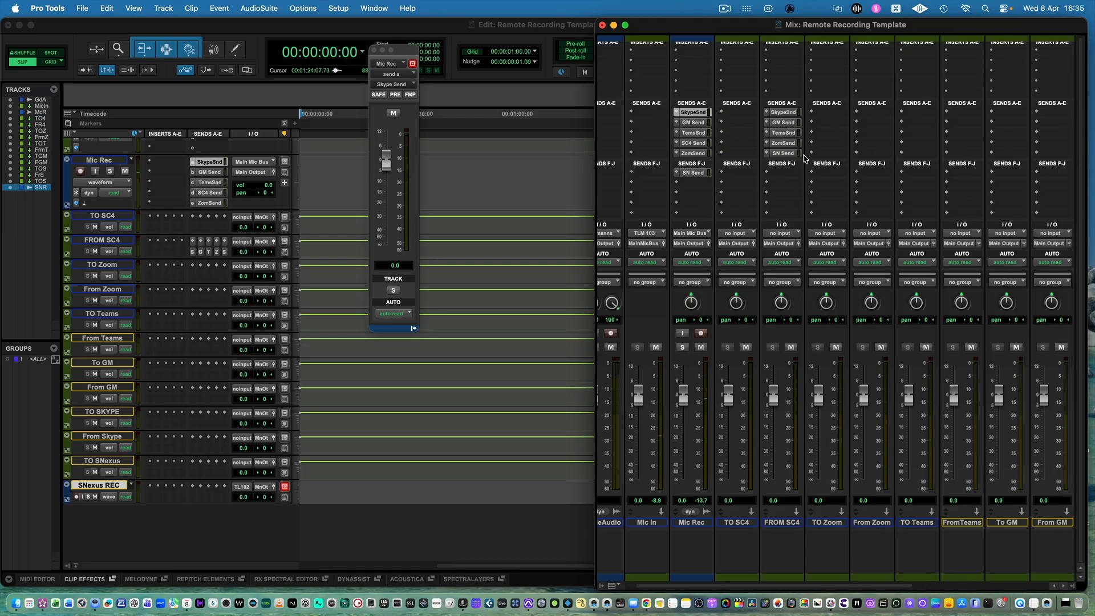
# Fill From Zoom's sends a to e with copies of the existing Skype, GM, Teams, SN and SC4 sends.
pyautogui.hscroll(1, 803, 156)
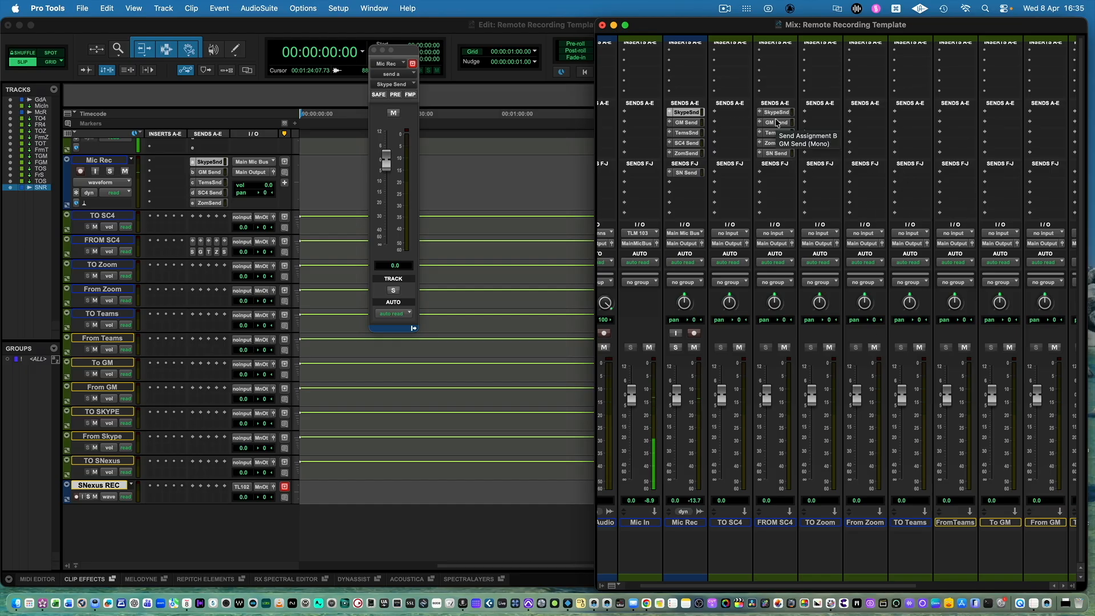
pyautogui.hscroll(2, 776, 123)
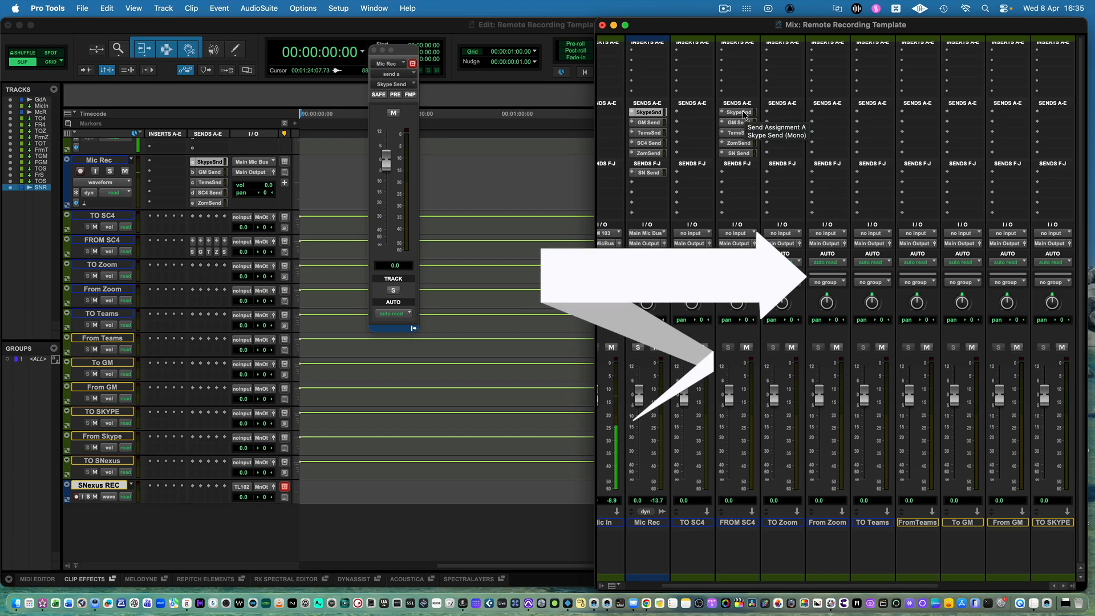
pyautogui.moveTo(743, 115); pyautogui.dragTo(828, 124)
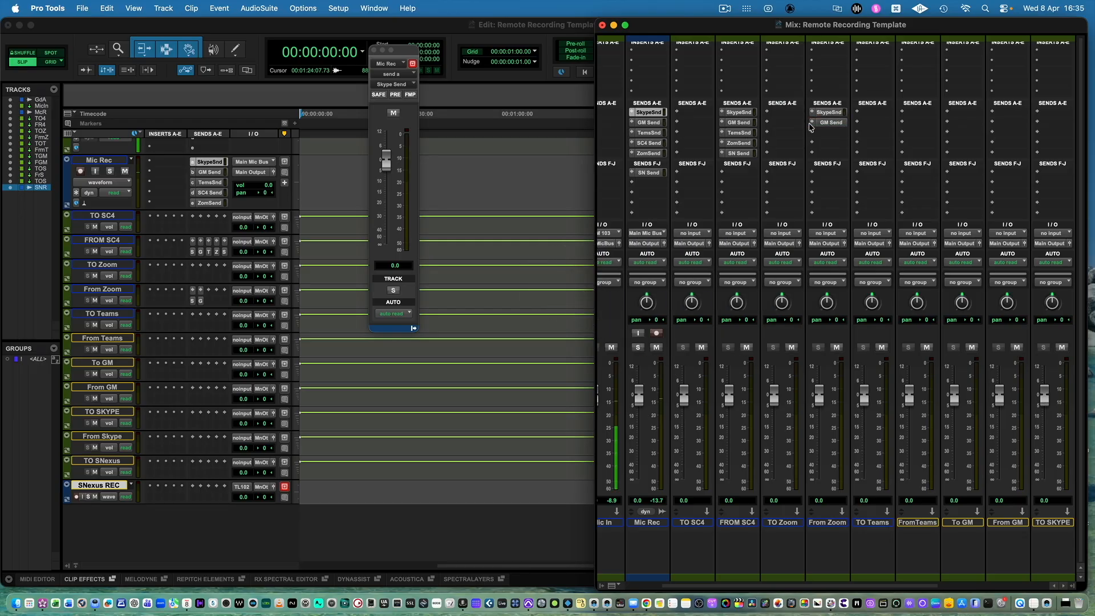
pyautogui.moveTo(747, 135); pyautogui.dragTo(826, 136)
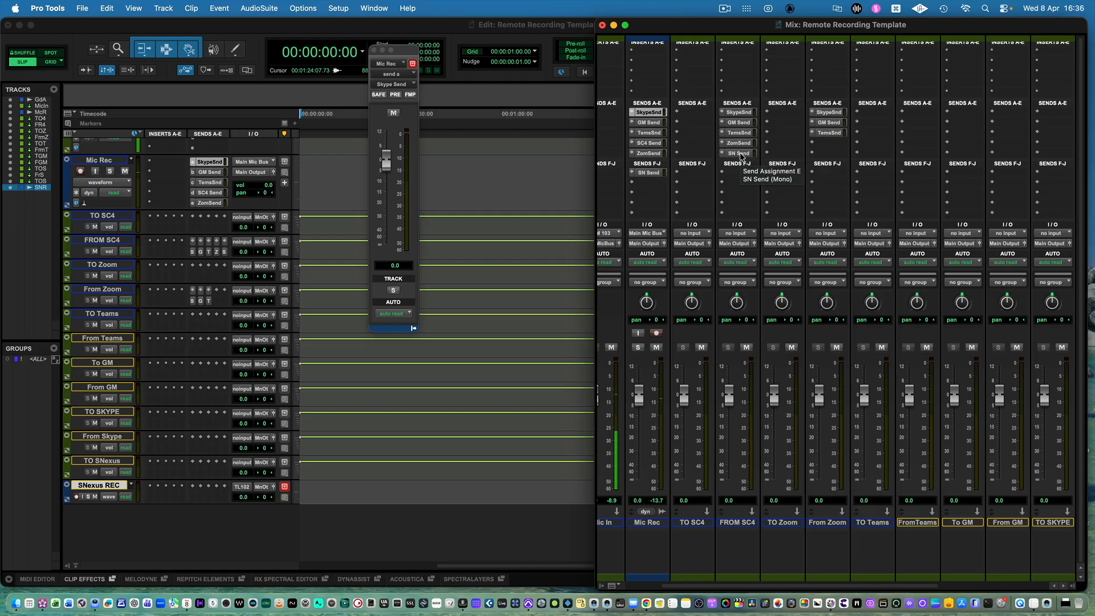
pyautogui.moveTo(741, 155); pyautogui.dragTo(827, 146)
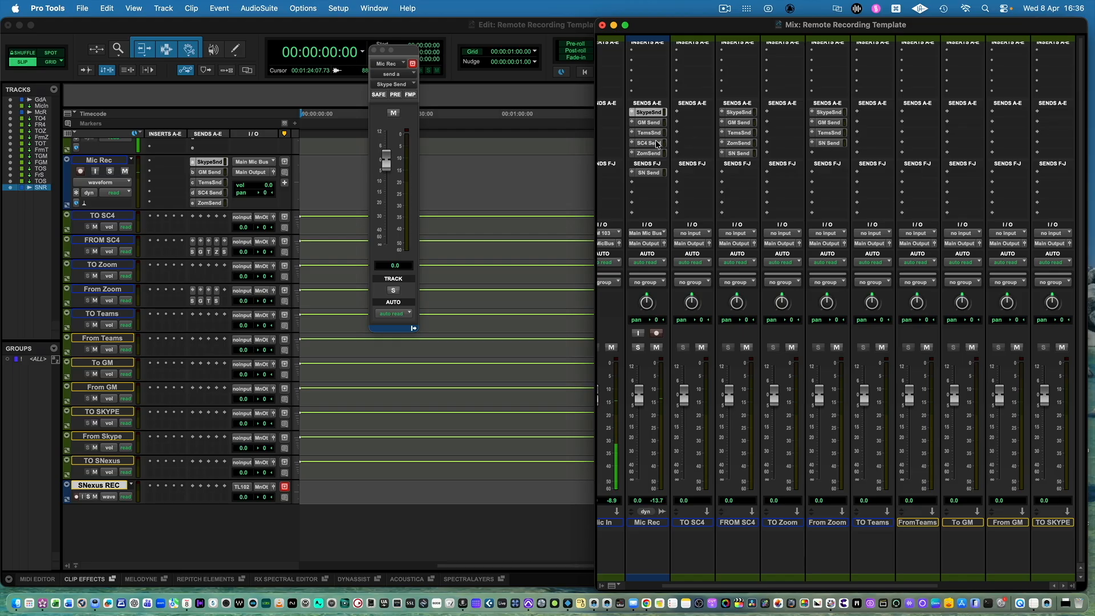
pyautogui.moveTo(655, 147); pyautogui.dragTo(828, 153)
# Copy existing Skype, GM, SN, SC4 and Zoom sends into sends a to e of the From Teams track.
pyautogui.hscroll(5, 845, 167)
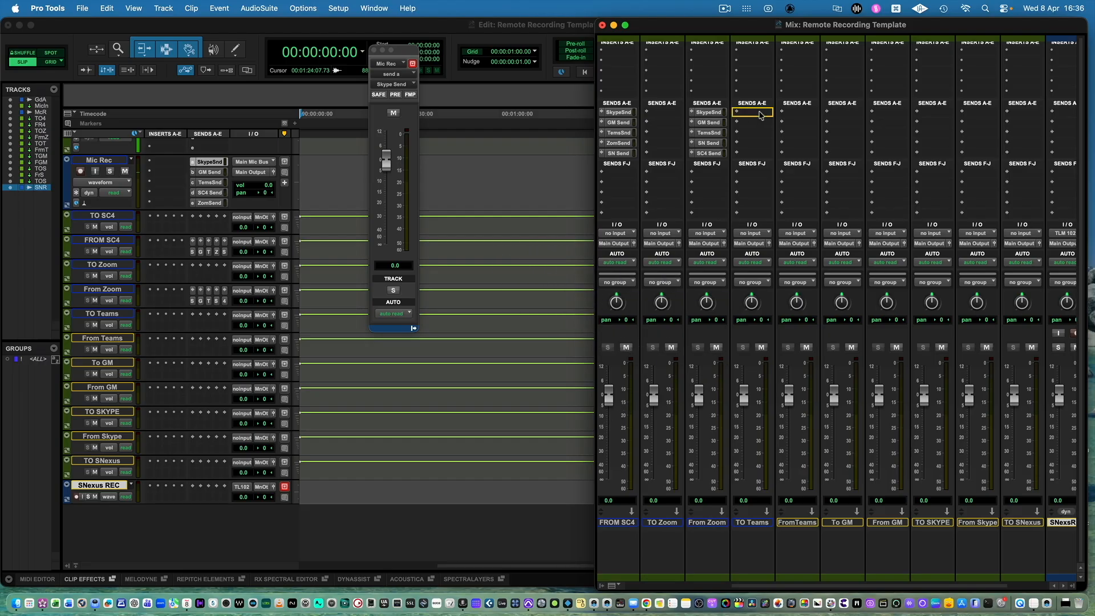
pyautogui.moveTo(789, 113); pyautogui.dragTo(789, 113)
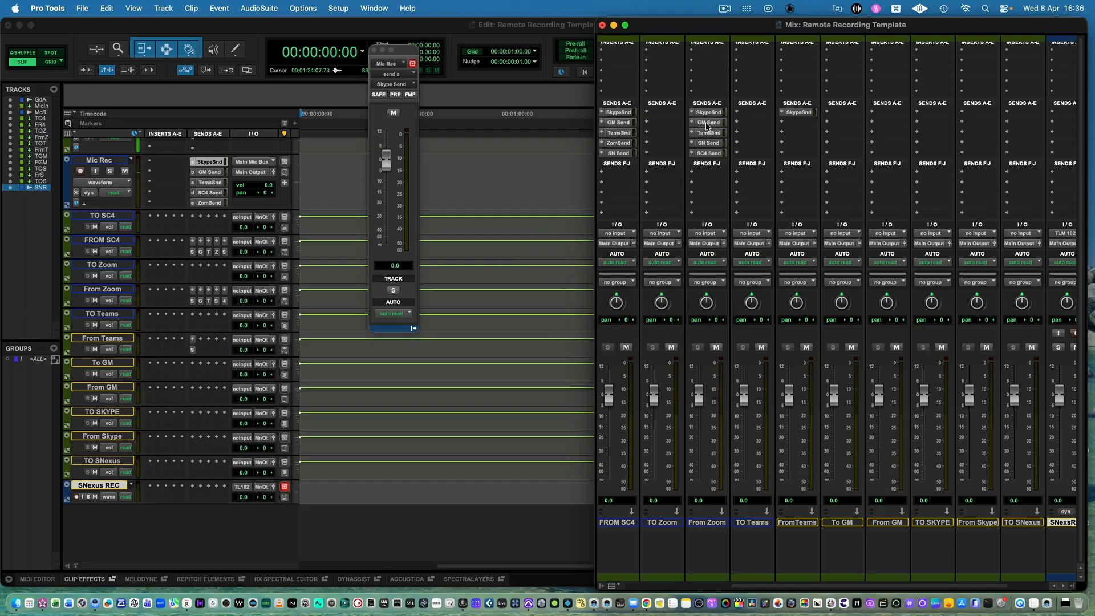
pyautogui.moveTo(707, 123); pyautogui.dragTo(792, 124)
pyautogui.moveTo(711, 148); pyautogui.dragTo(797, 137)
pyautogui.moveTo(714, 154); pyautogui.dragTo(805, 148)
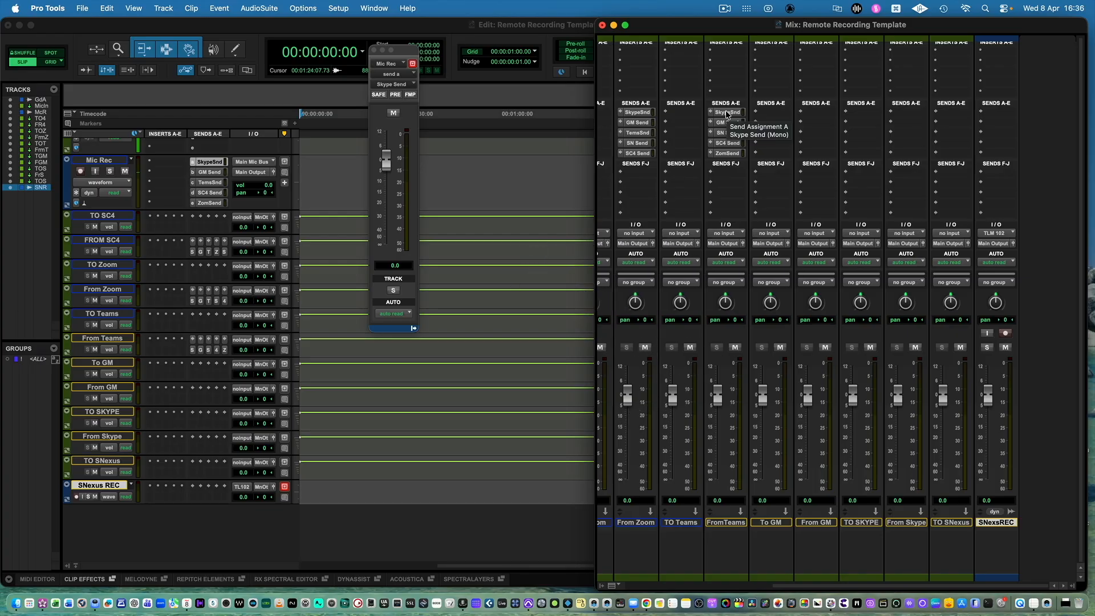
# Give From GM copies of the Skype, SN, SC4, Zoom and Teams sends in slots a to e.
pyautogui.moveTo(727, 114); pyautogui.dragTo(819, 116)
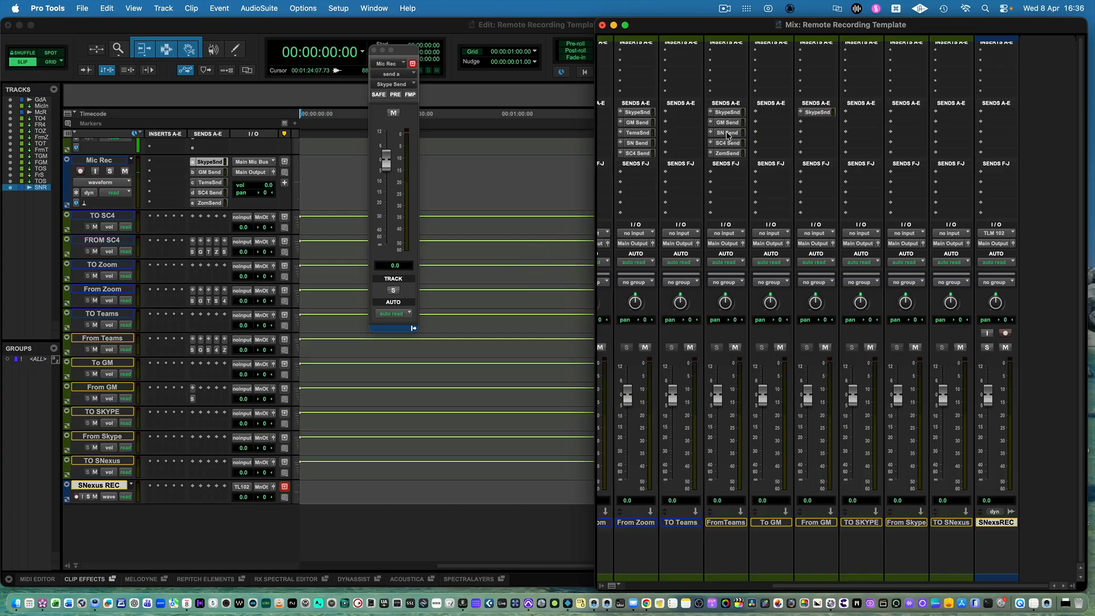
pyautogui.moveTo(727, 134); pyautogui.dragTo(818, 123)
pyautogui.moveTo(736, 144); pyautogui.dragTo(810, 149)
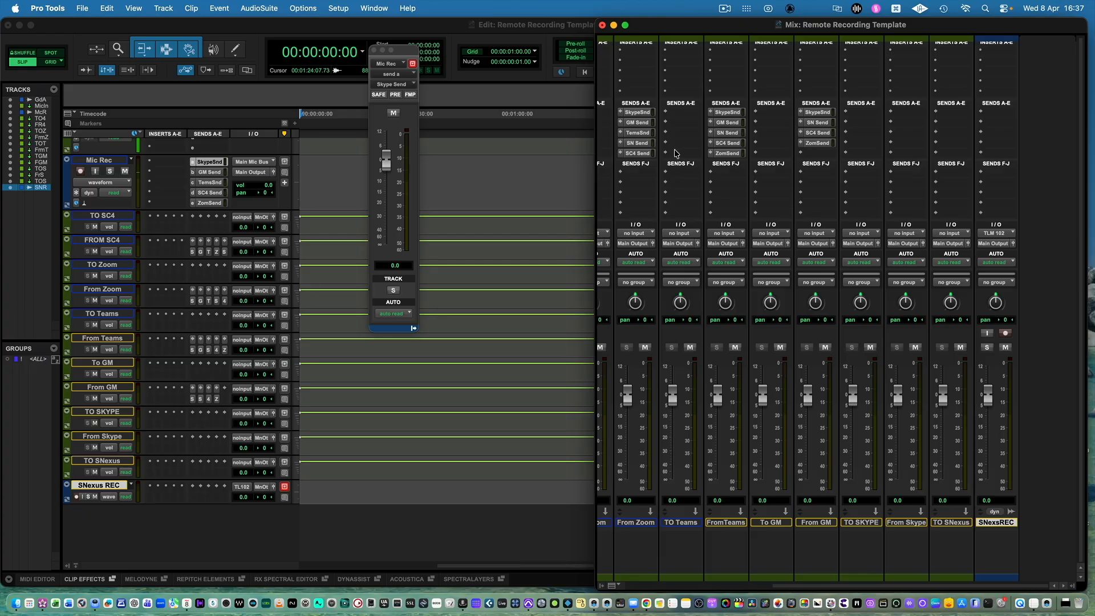
pyautogui.moveTo(639, 134); pyautogui.dragTo(819, 155)
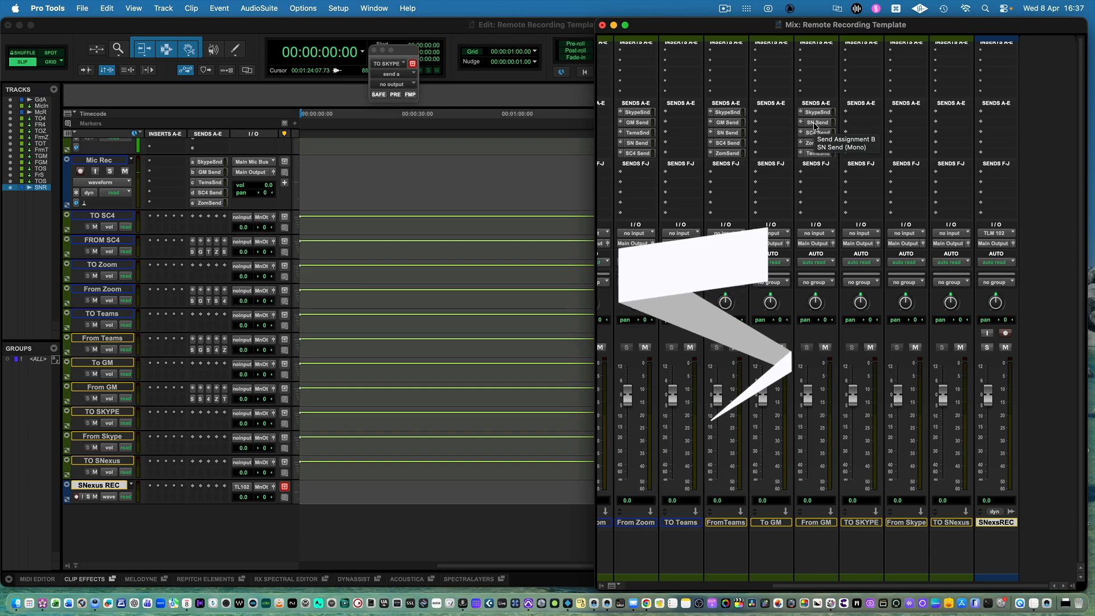
# Copy the SN, SC4, Zoom, Teams and GM sends to sends a to e of From Skype, and close the send window.
pyautogui.click(905, 112)
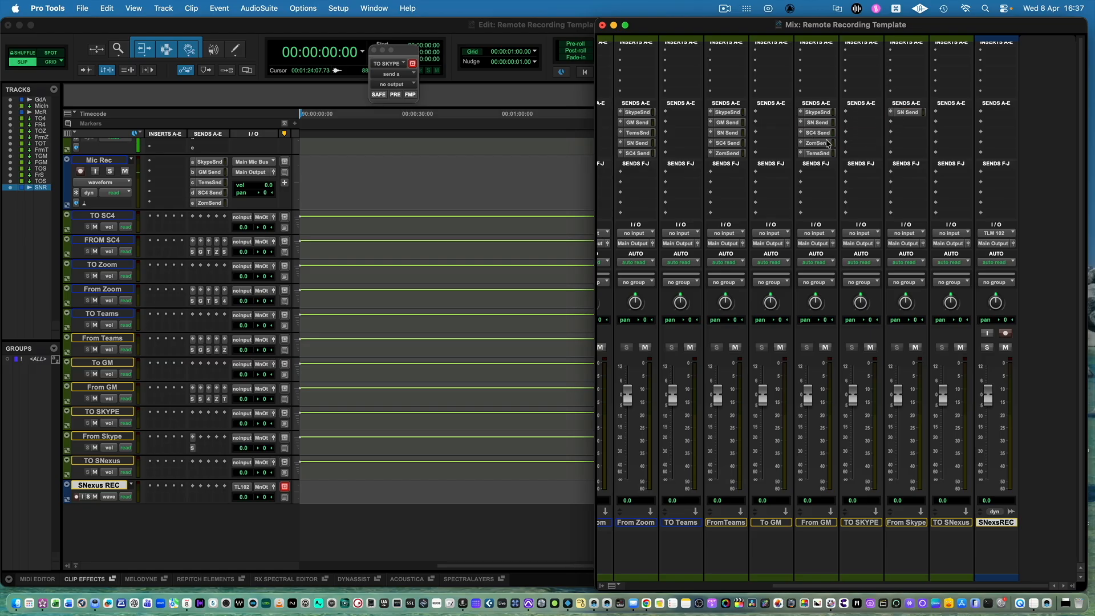
pyautogui.click(901, 123)
pyautogui.moveTo(814, 144); pyautogui.dragTo(905, 150)
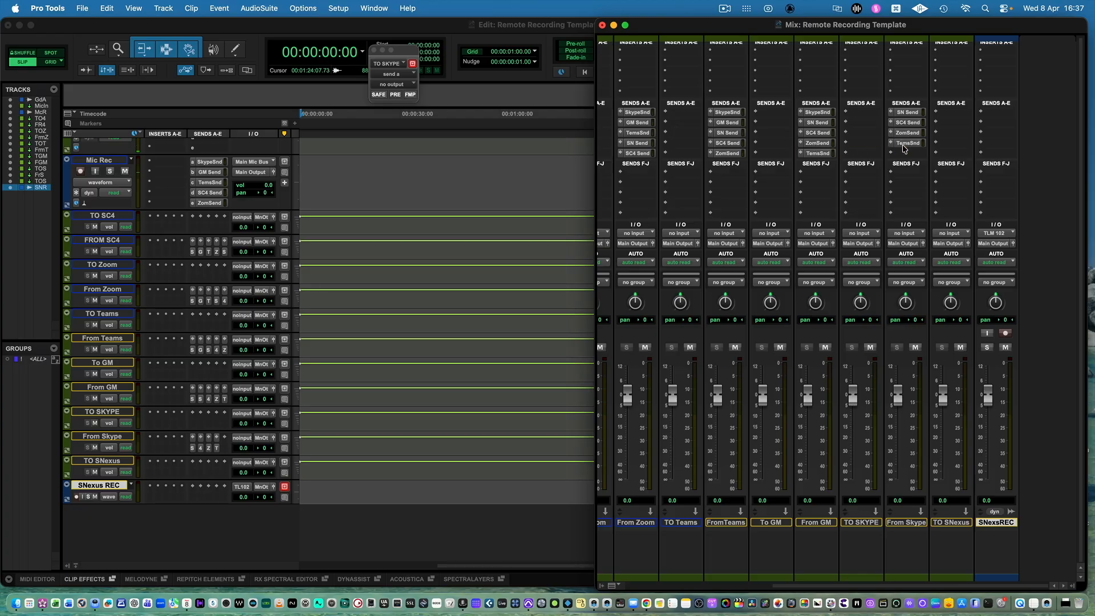
pyautogui.moveTo(728, 123); pyautogui.dragTo(911, 157)
pyautogui.click(910, 154)
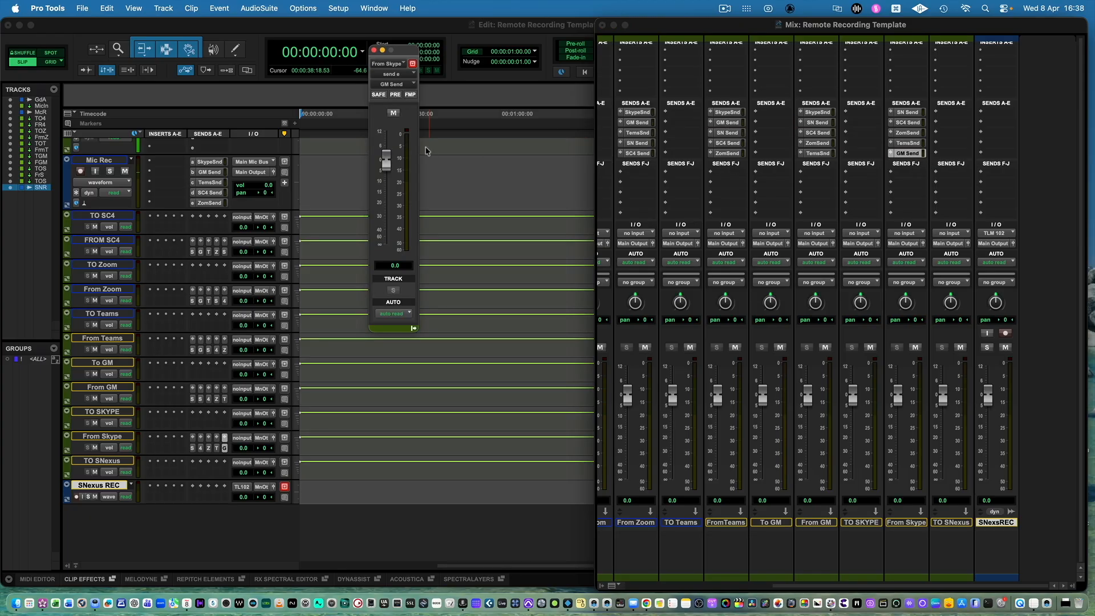
pyautogui.click(375, 51)
# Copy the SC4, Zoom, Teams, GM and Skype sends to sends a to e of the SNexus REC track.
pyautogui.click(951, 200)
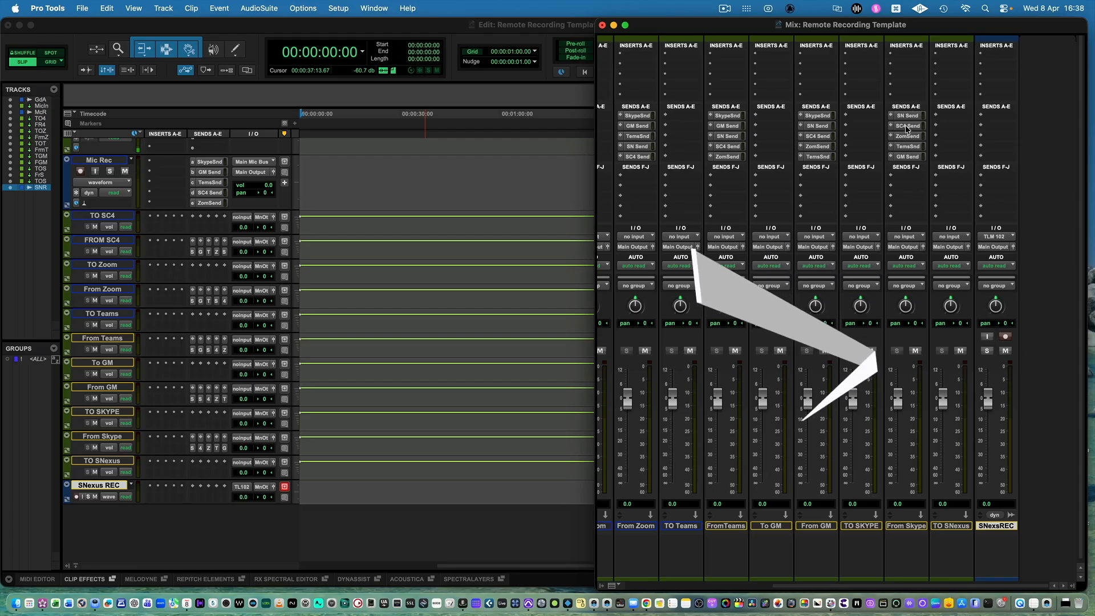
pyautogui.moveTo(924, 129); pyautogui.dragTo(994, 117)
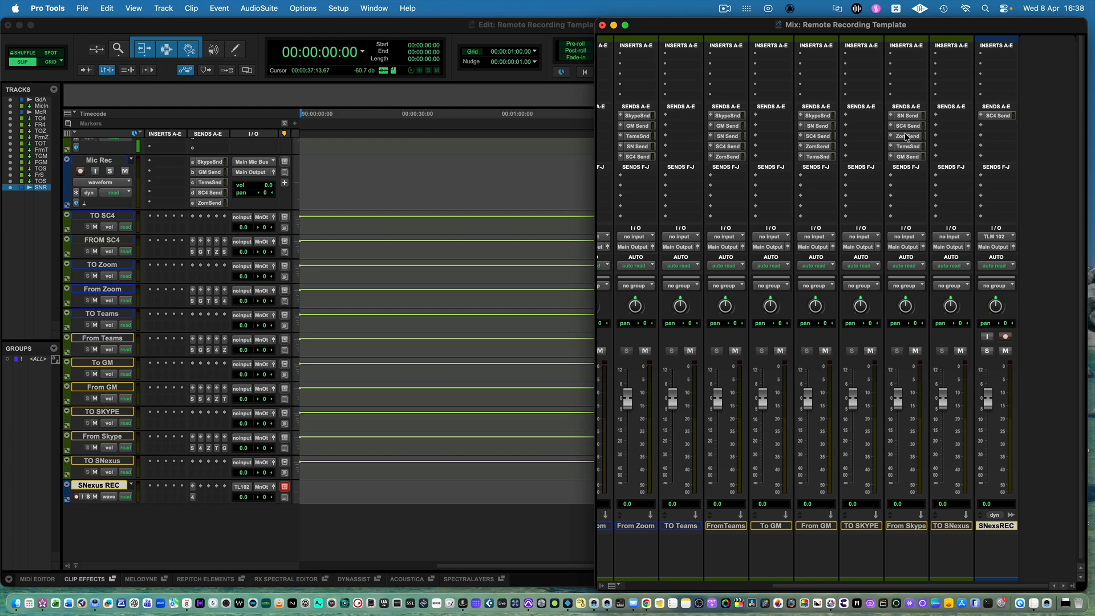
pyautogui.moveTo(906, 135); pyautogui.dragTo(996, 126)
pyautogui.moveTo(907, 147); pyautogui.dragTo(997, 137)
pyautogui.moveTo(907, 157); pyautogui.dragTo(1000, 147)
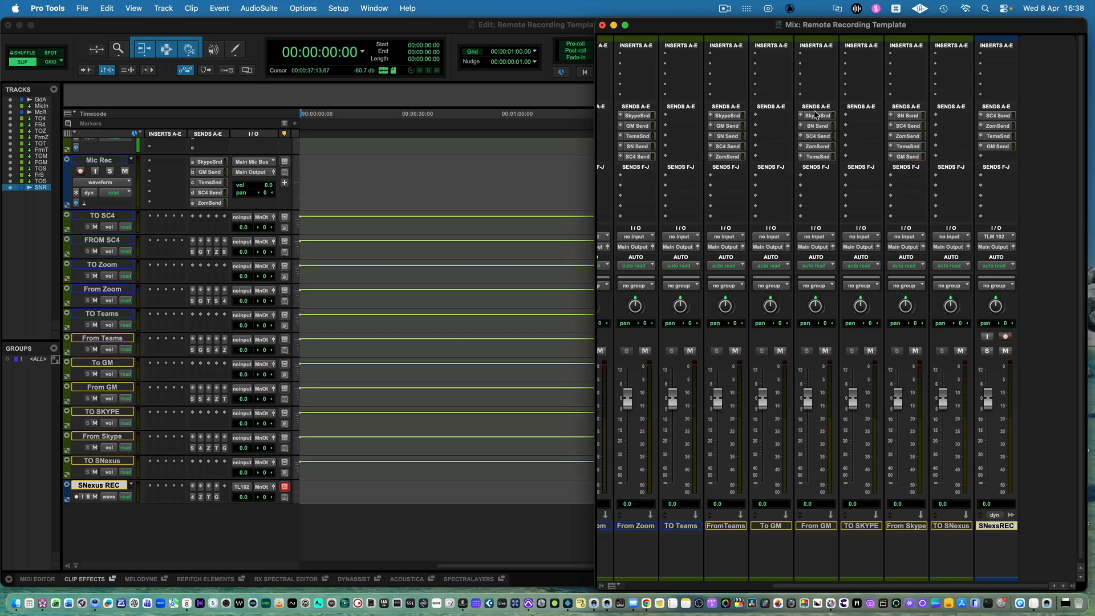
pyautogui.moveTo(818, 117); pyautogui.dragTo(999, 157)
# Insert the mono Source-Nexus I/O plug-in in insert a of TO SC4, and reposition its window beside the channel strips.
pyautogui.hscroll(-10, 679, 207)
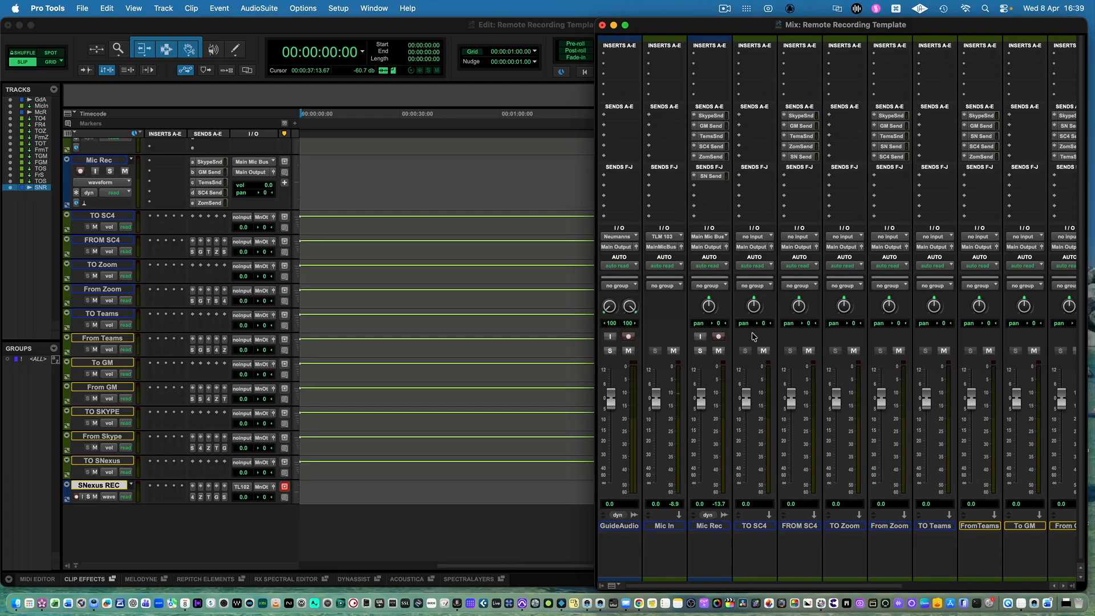
pyautogui.click(740, 55)
pyautogui.moveTo(767, 81)
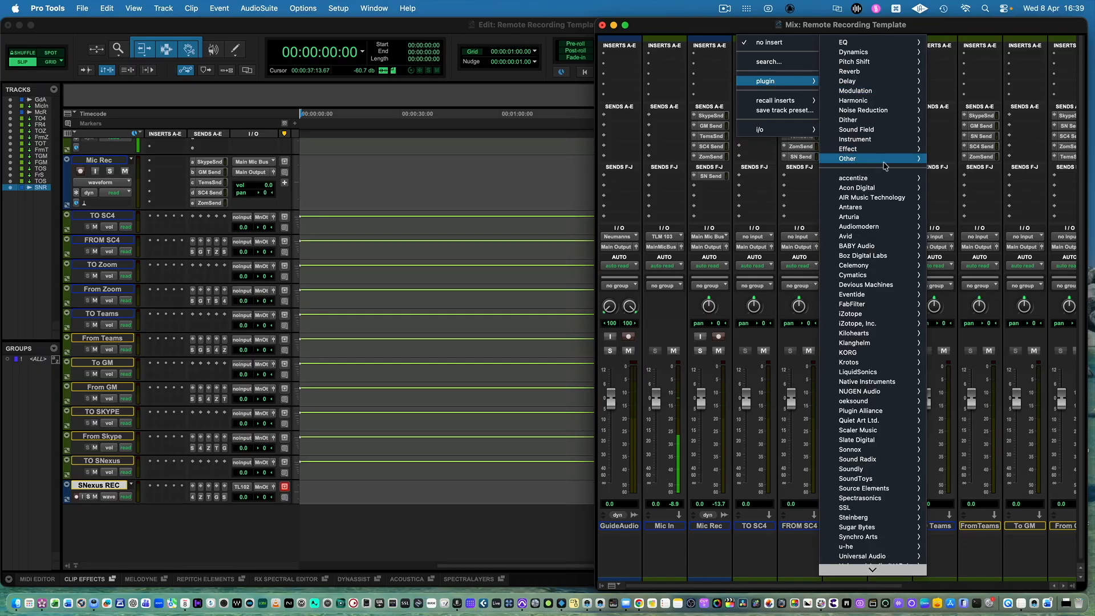
pyautogui.moveTo(885, 166)
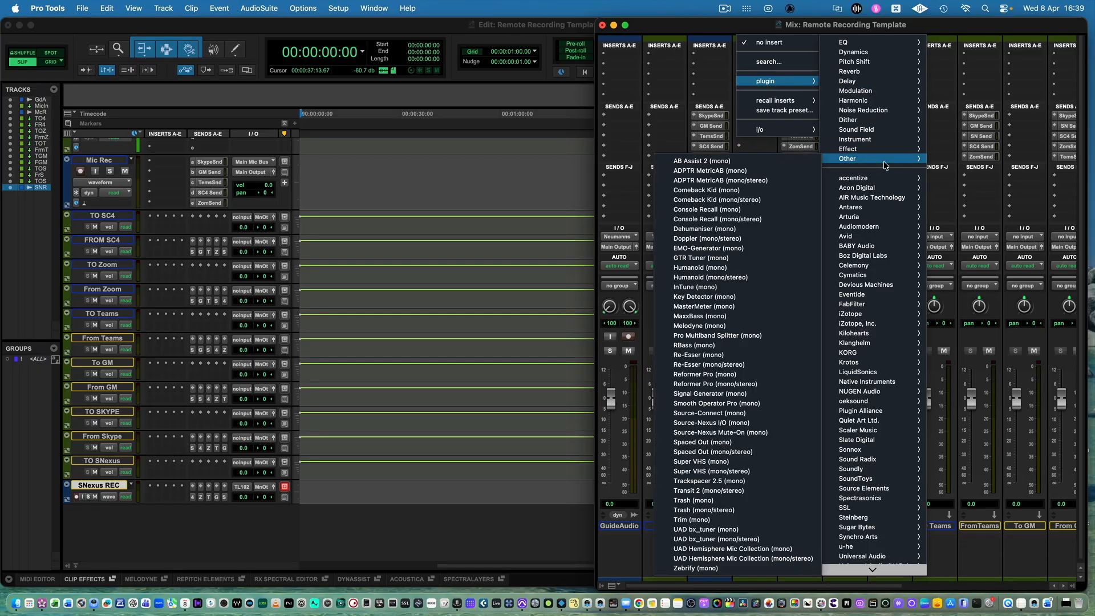
pyautogui.click(740, 425)
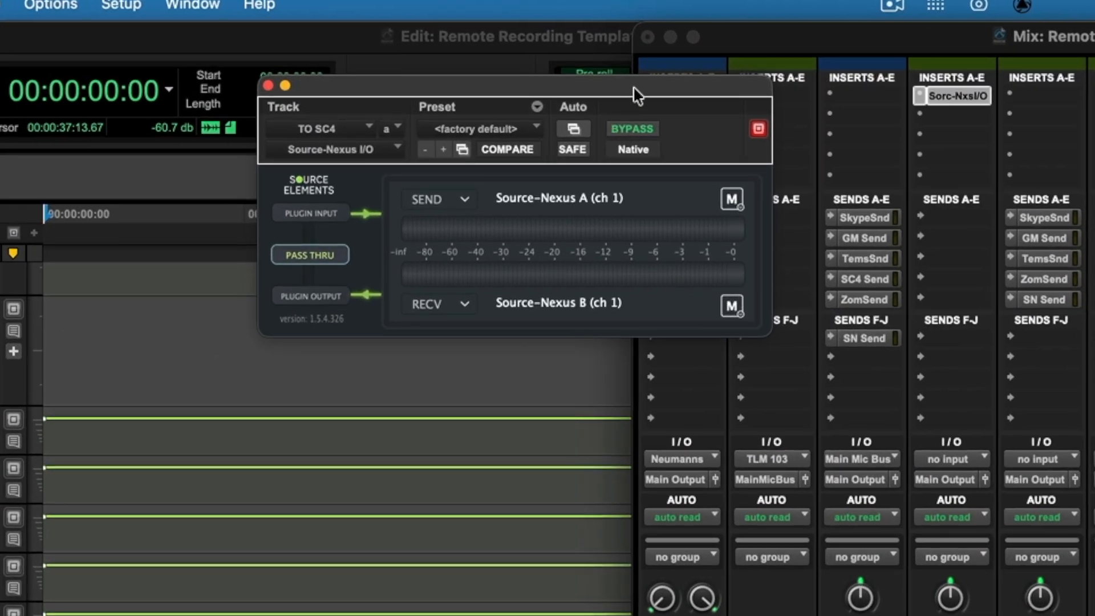
pyautogui.moveTo(633, 87); pyautogui.dragTo(668, 68)
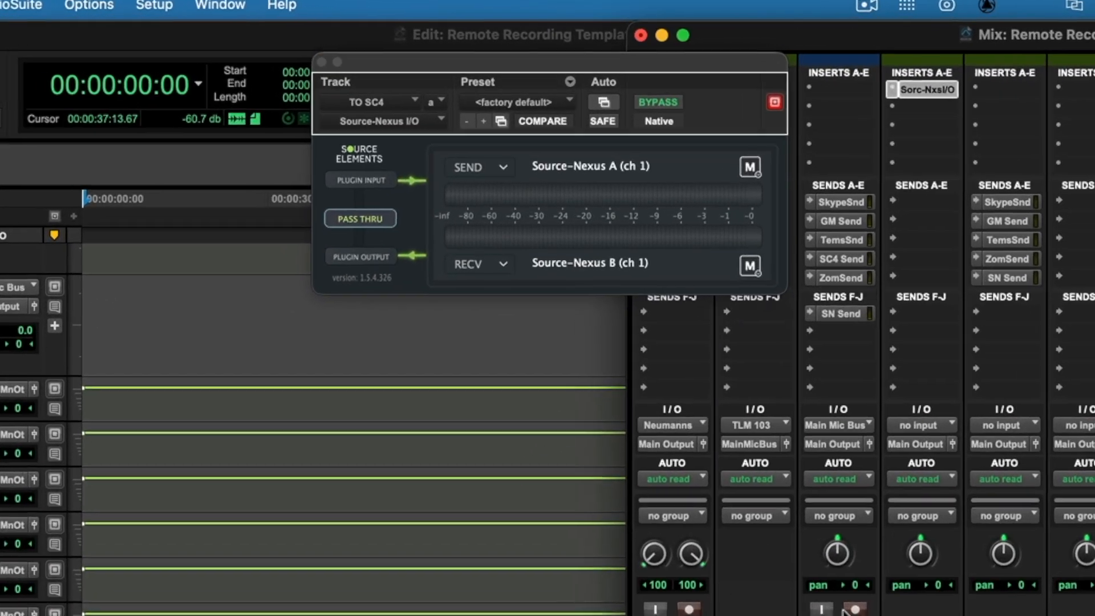
# Record-enable the Mic Rec track and set the input of TO SC4 to the SC4 Send bus.
pyautogui.hotkey('shift', 'r')
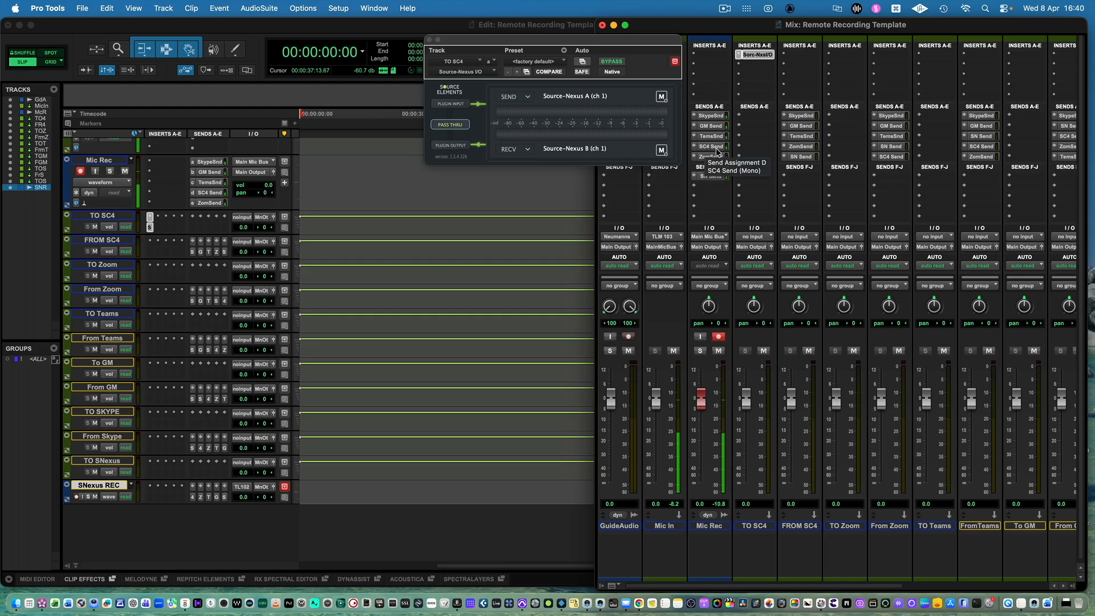
pyautogui.click(770, 236)
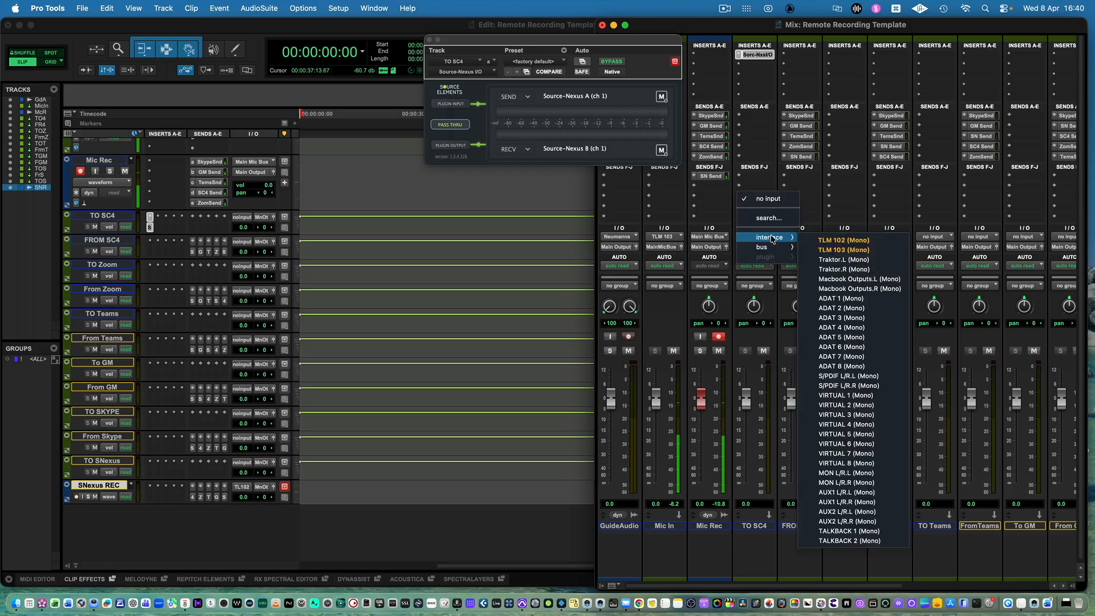
pyautogui.moveTo(767, 247)
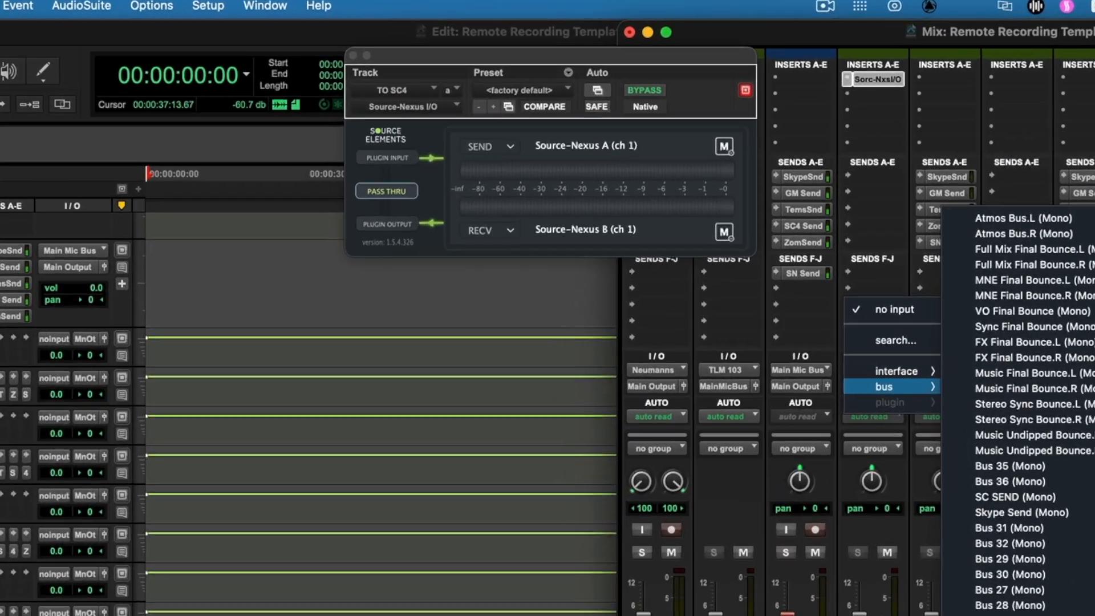
pyautogui.click(856, 520)
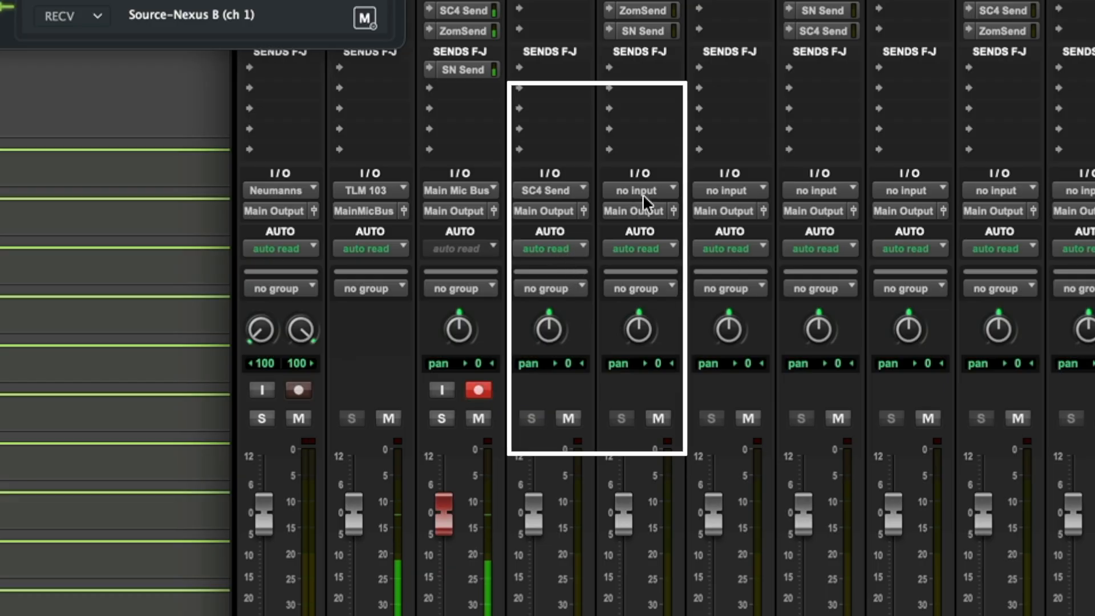
# Route the output of TO SC4 to the SC4 Receive bus and take the input of FROM SC4 from that same bus.
pyautogui.click(542, 211)
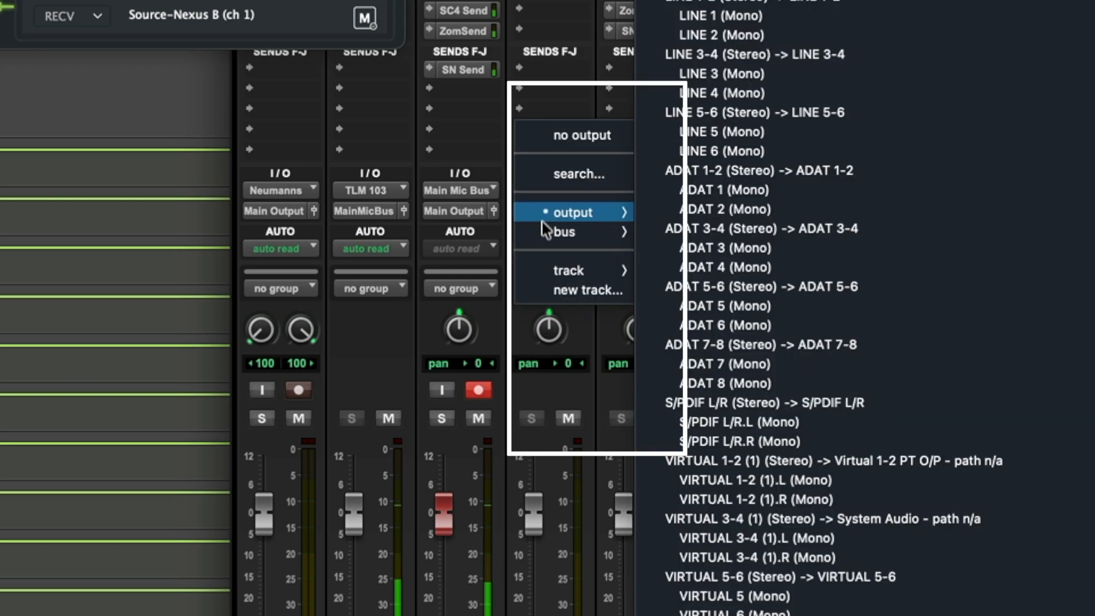
pyautogui.moveTo(550, 231)
pyautogui.click(720, 615)
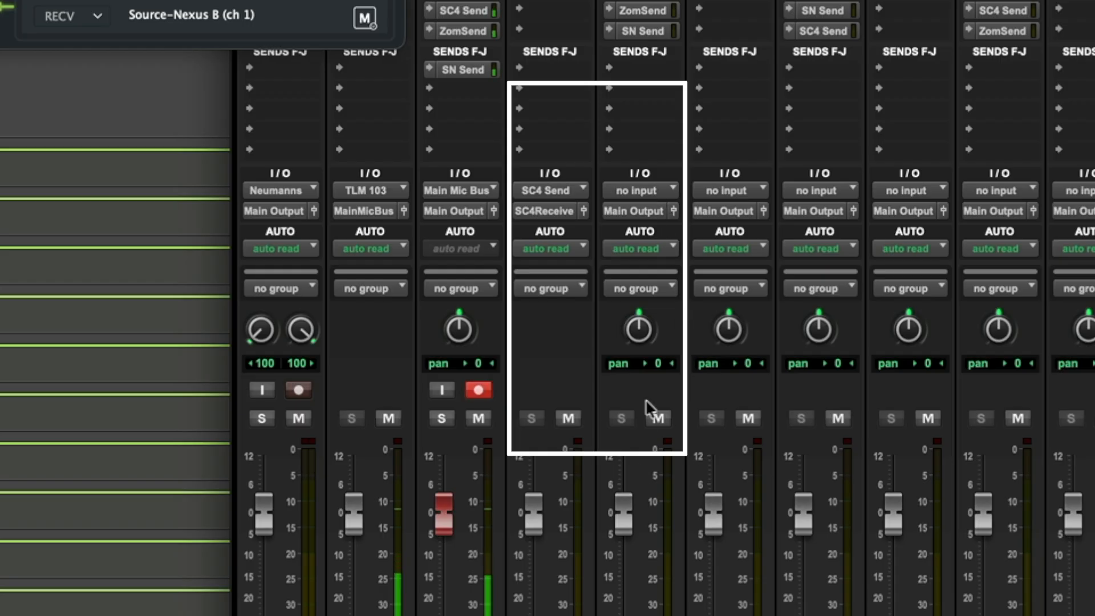
pyautogui.click(666, 196)
pyautogui.moveTo(671, 212)
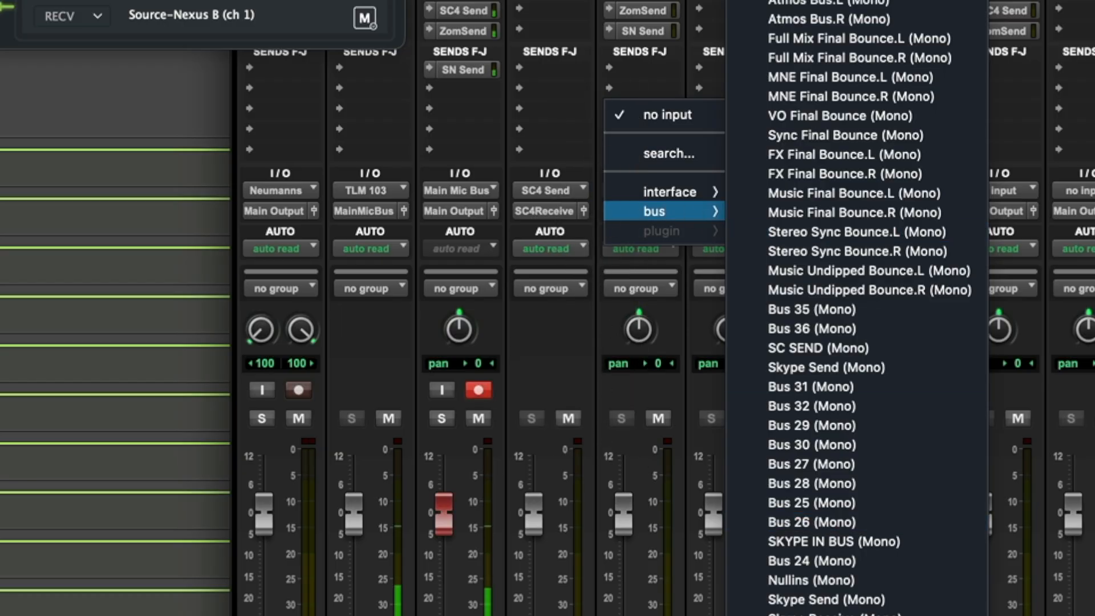
pyautogui.click(893, 537)
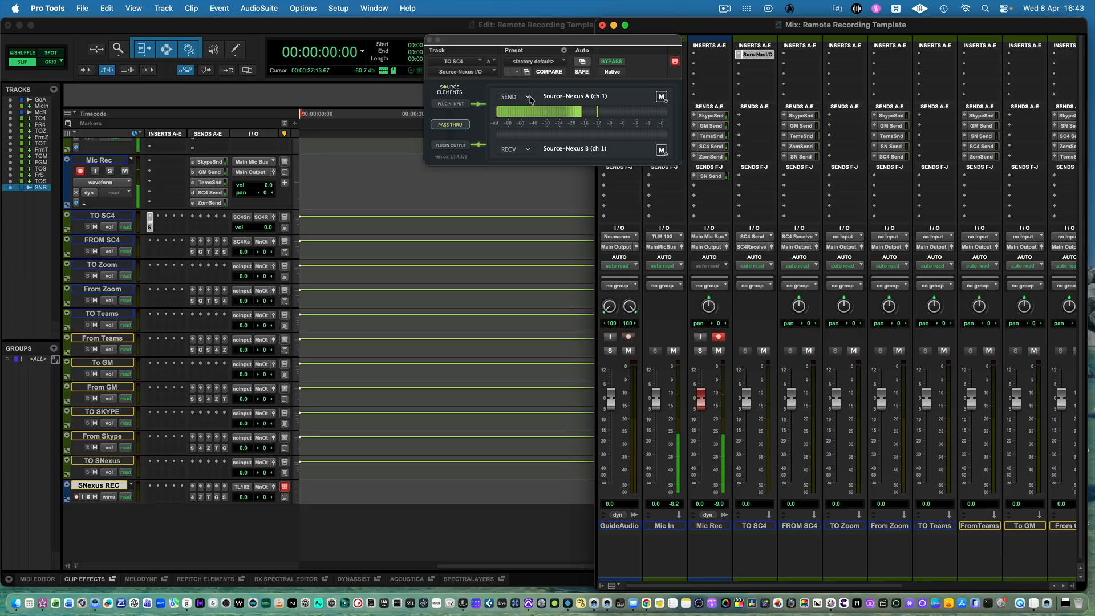
# In the Source-Nexus I/O plug-in on TO SC4, set the send to SC4 Mic channel 1 and the receive to SC4 Out channel 1.
pyautogui.click(529, 98)
pyautogui.click(530, 100)
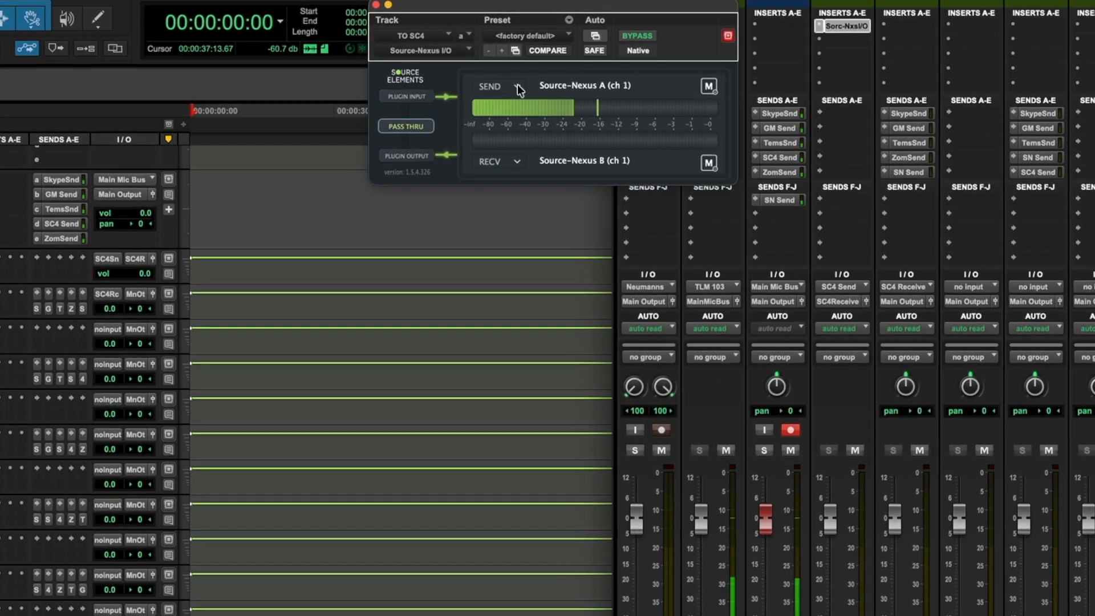
pyautogui.click(518, 87)
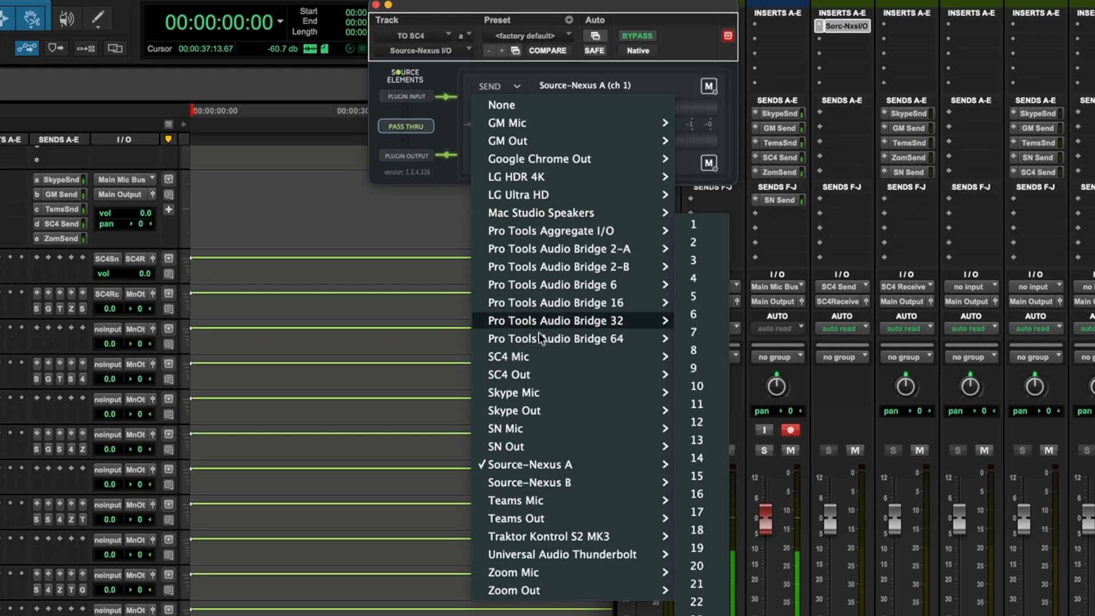
pyautogui.moveTo(538, 362)
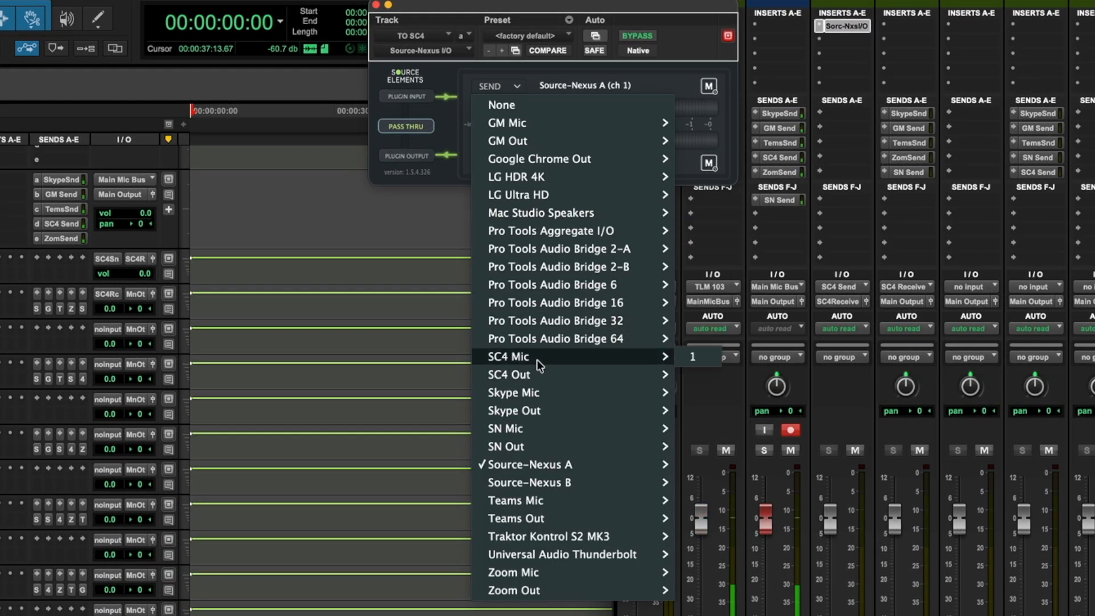
pyautogui.click(695, 356)
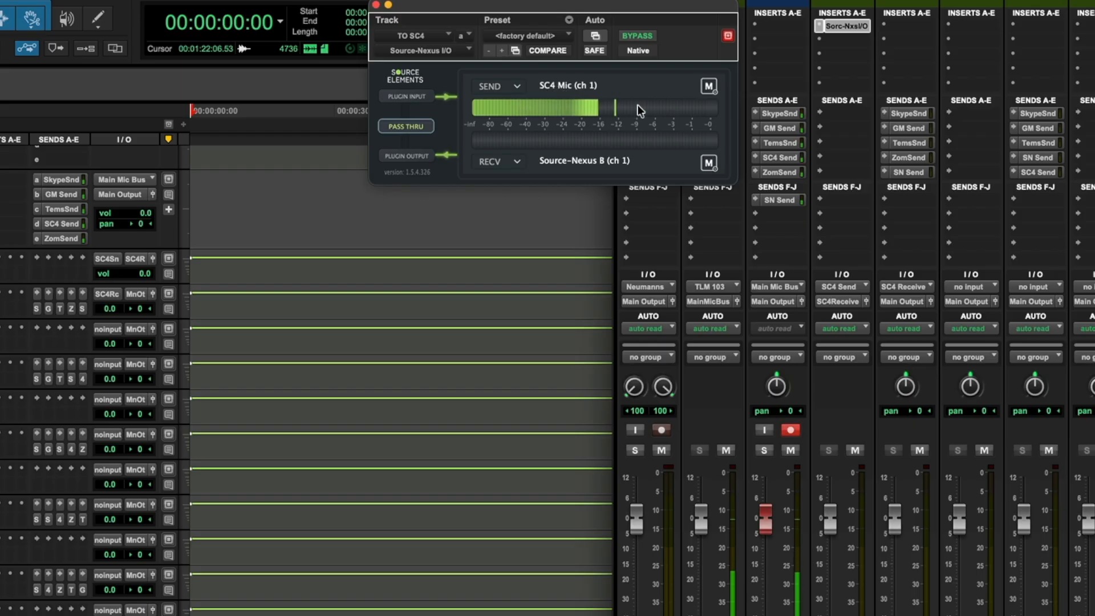
pyautogui.click(518, 164)
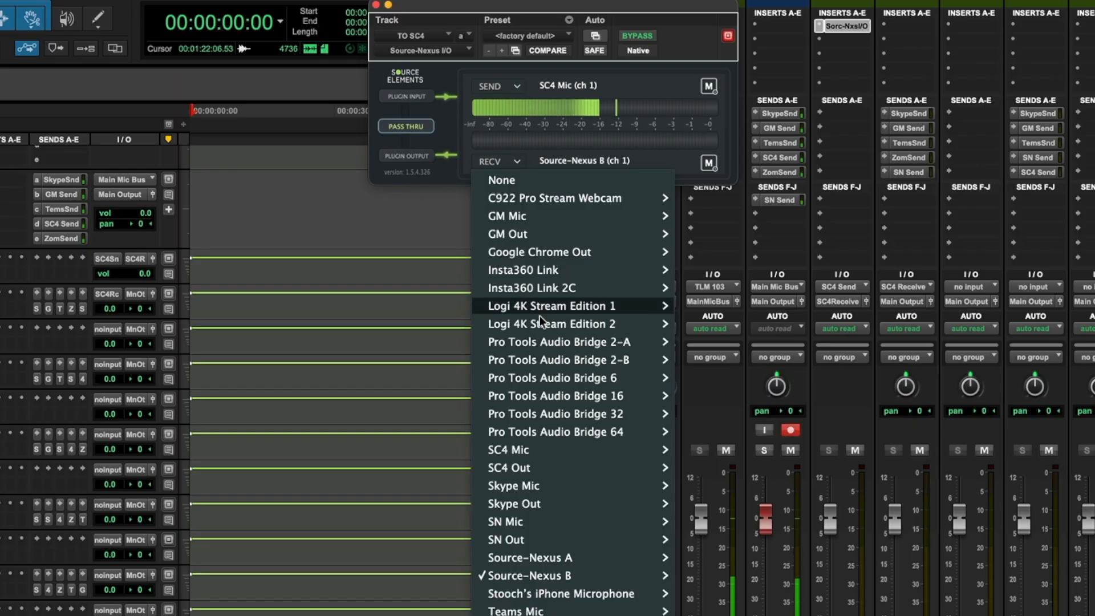
pyautogui.moveTo(547, 469)
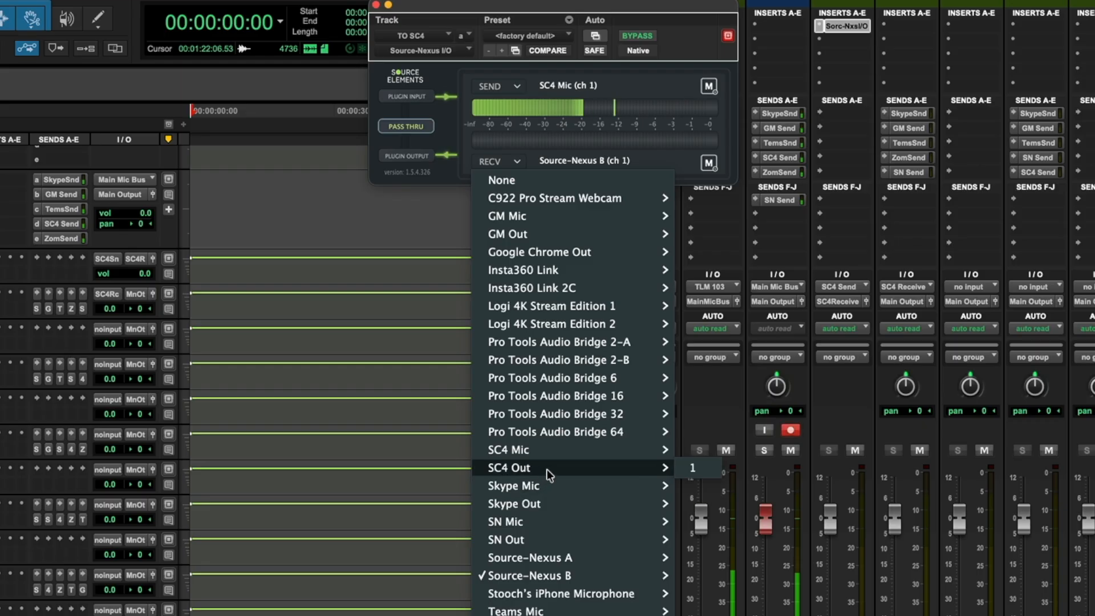
pyautogui.click(695, 469)
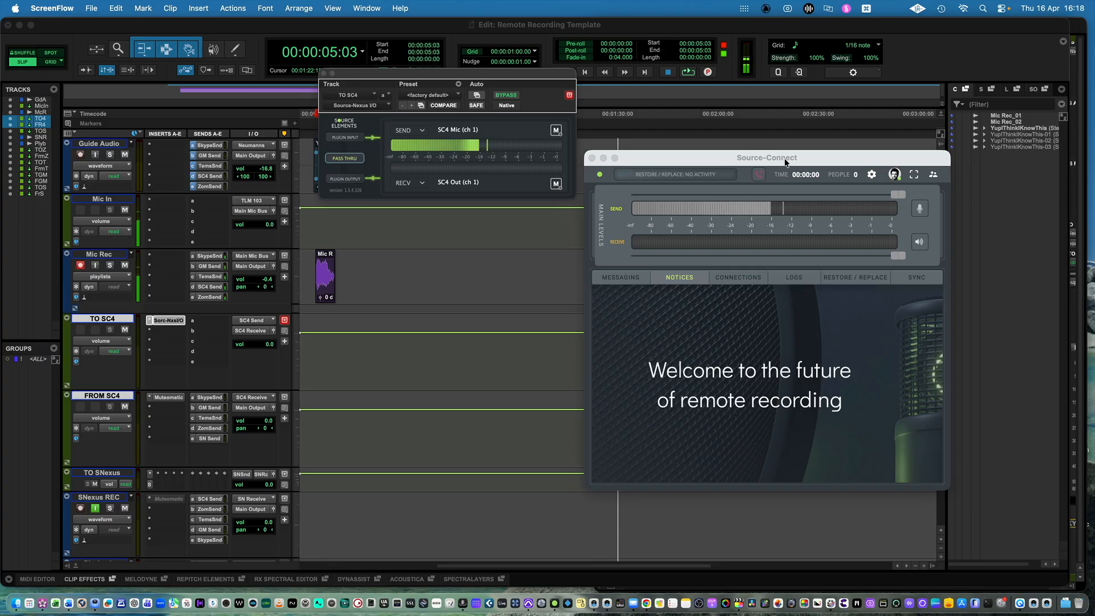
# Switch to Source-Connect and check the input and output devices in its audio settings.
pyautogui.moveTo(827, 157); pyautogui.dragTo(824, 125)
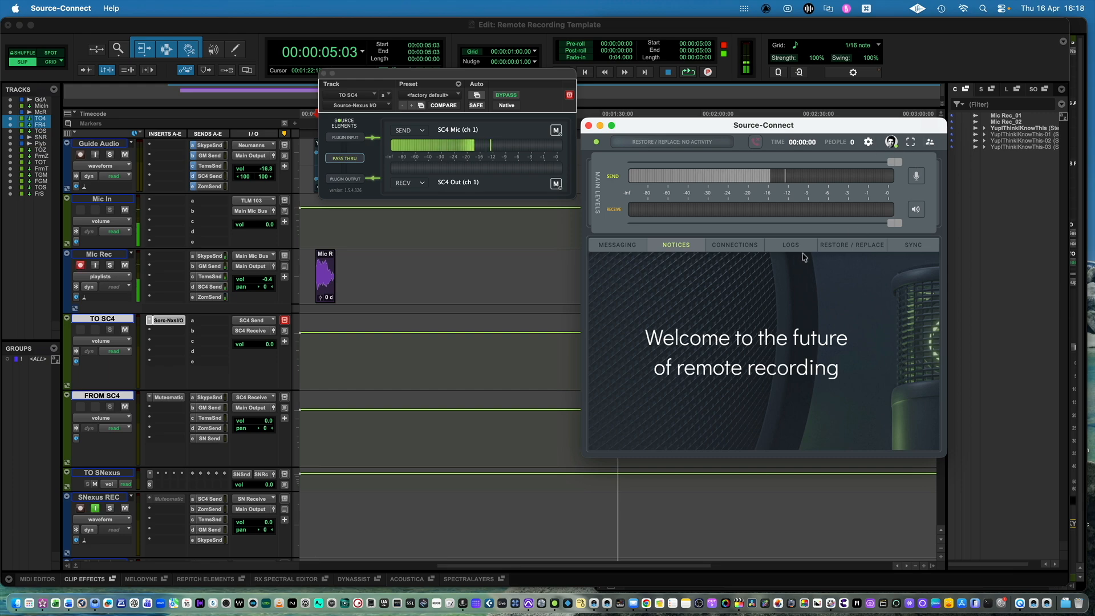
pyautogui.moveTo(831, 126); pyautogui.dragTo(832, 119)
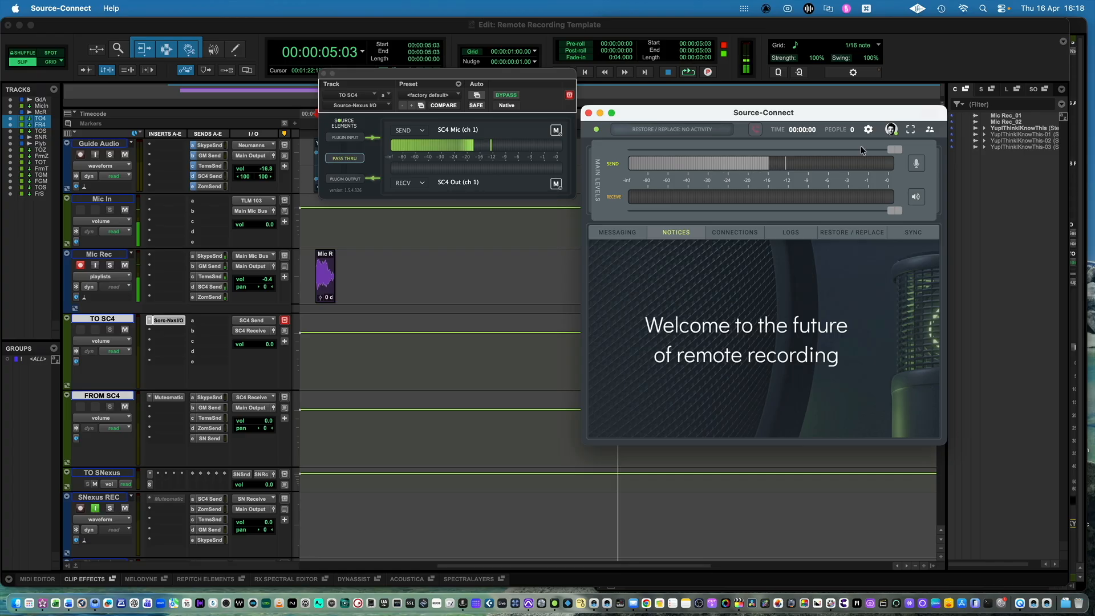
pyautogui.click(868, 130)
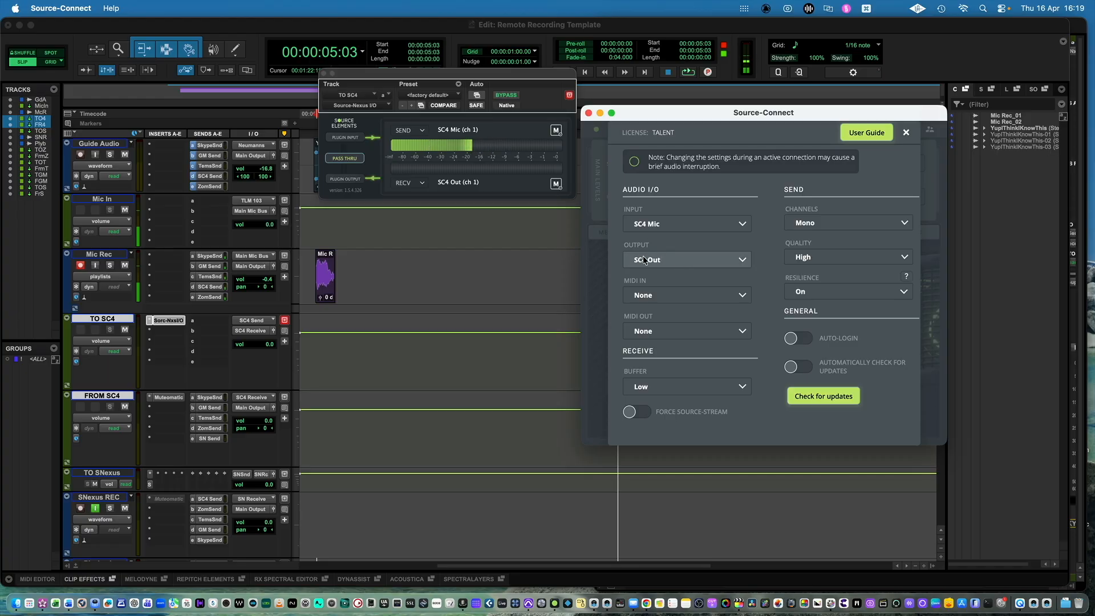
pyautogui.click(907, 133)
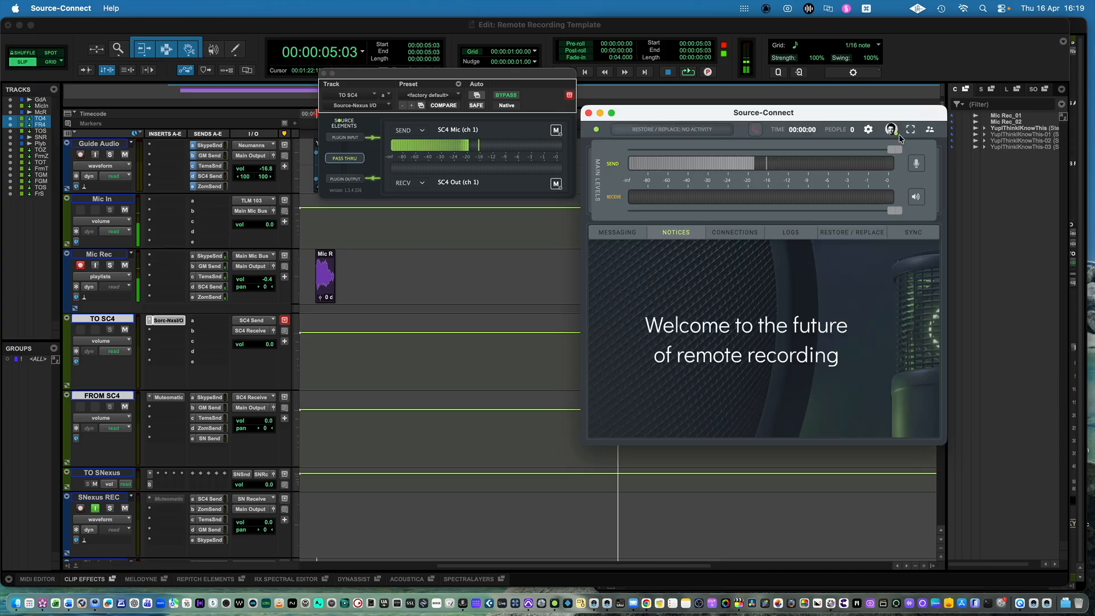
# Connect to the Echo test *mono1 contact from the Source-Connect contact list.
pyautogui.click(930, 130)
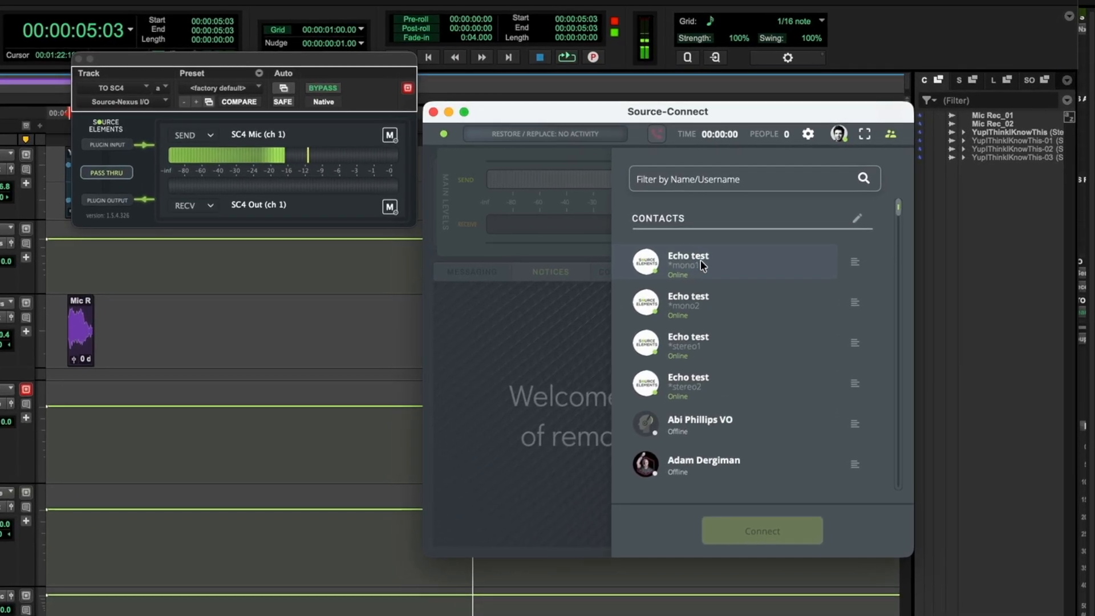
pyautogui.click(700, 259)
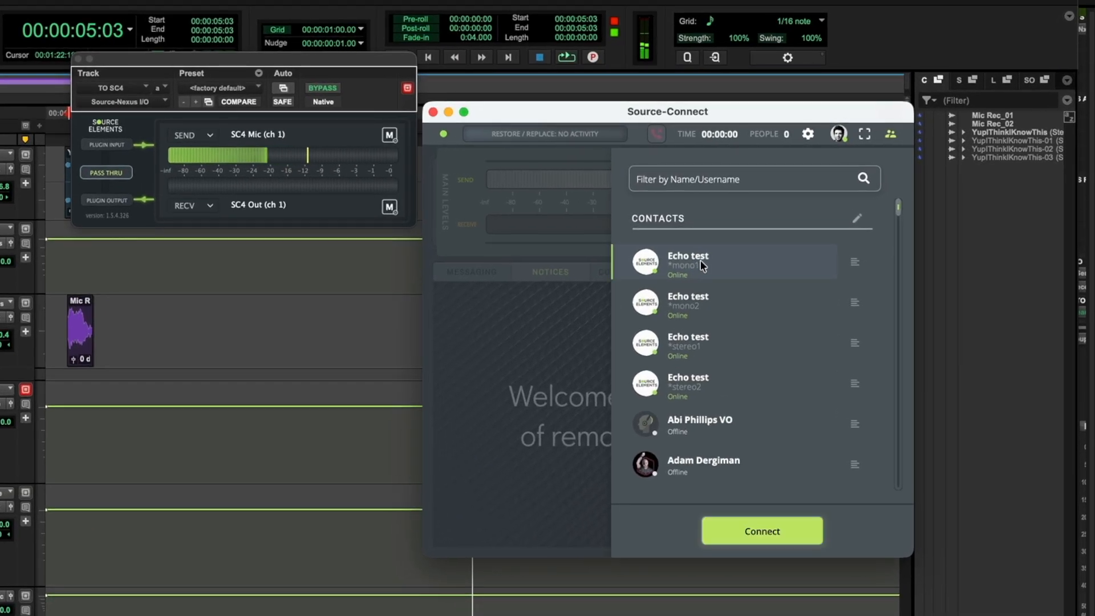
pyautogui.click(784, 529)
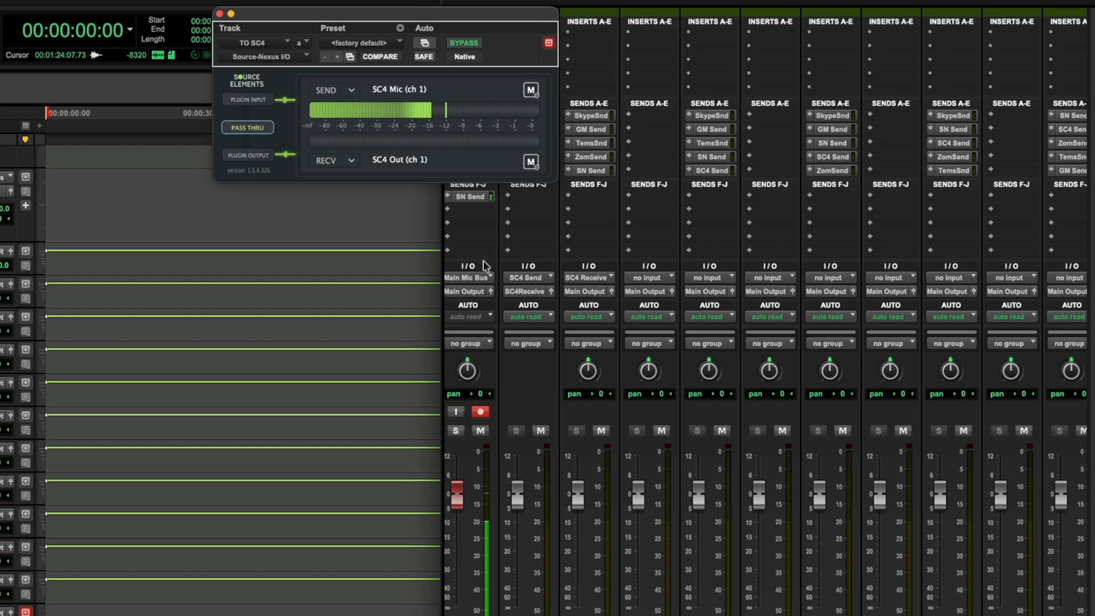
# Back in Pro Tools, close the TO SC4 plug-in window and copy its Source-Nexus I/O insert to insert a of TO Zoom.
pyautogui.click(219, 14)
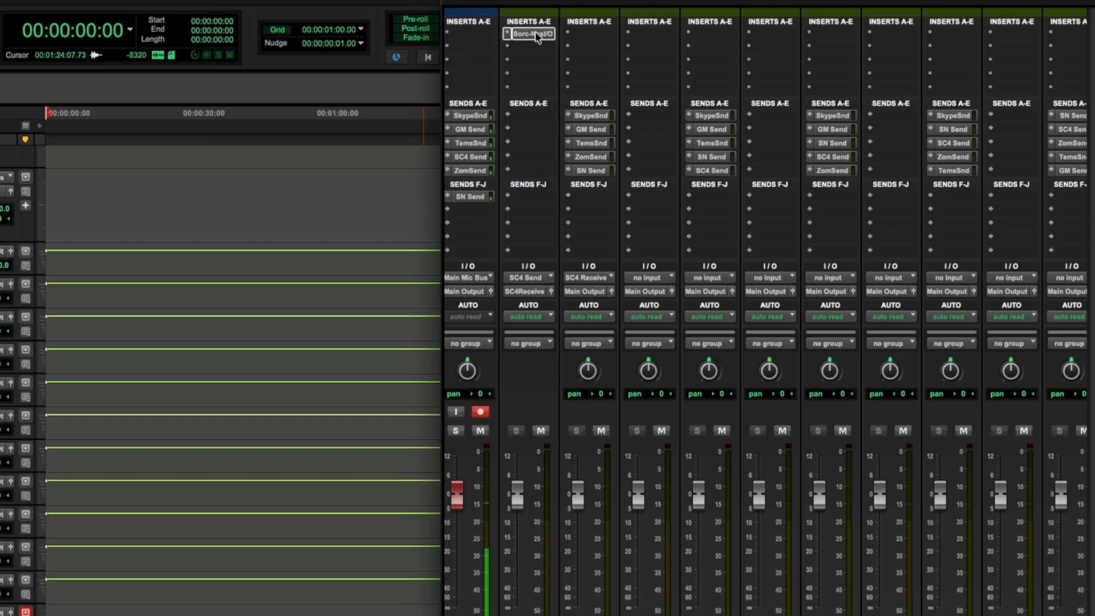
pyautogui.moveTo(537, 35); pyautogui.dragTo(677, 39)
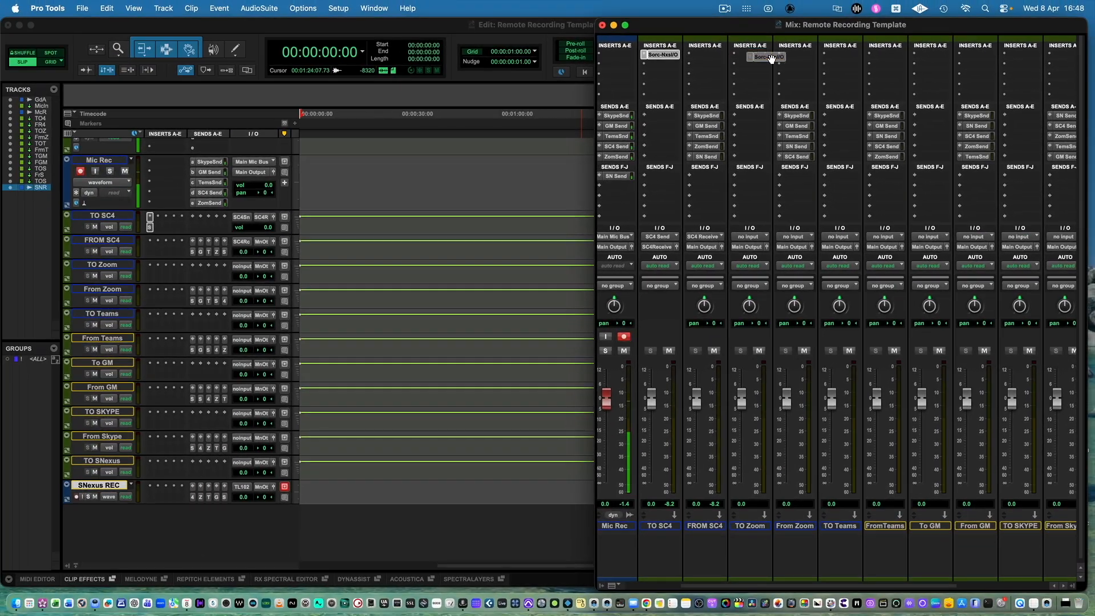
pyautogui.moveTo(772, 59); pyautogui.dragTo(766, 56)
# Set the input of TO Zoom to the Zoom Send bus and its output to the Zoom Receive bus.
pyautogui.click(751, 236)
pyautogui.moveTo(757, 247)
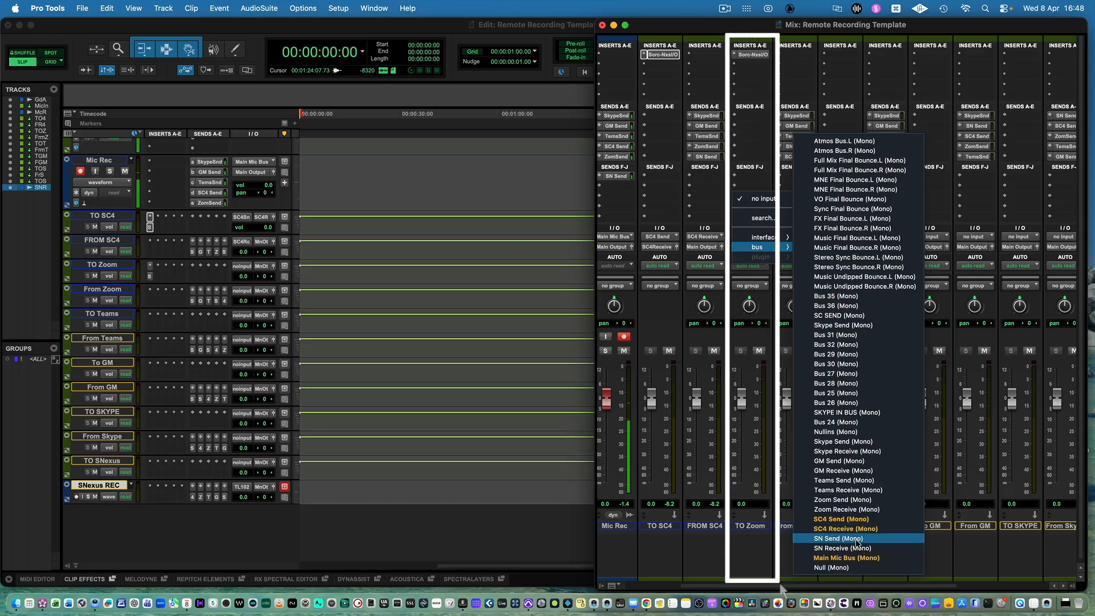
pyautogui.click(843, 499)
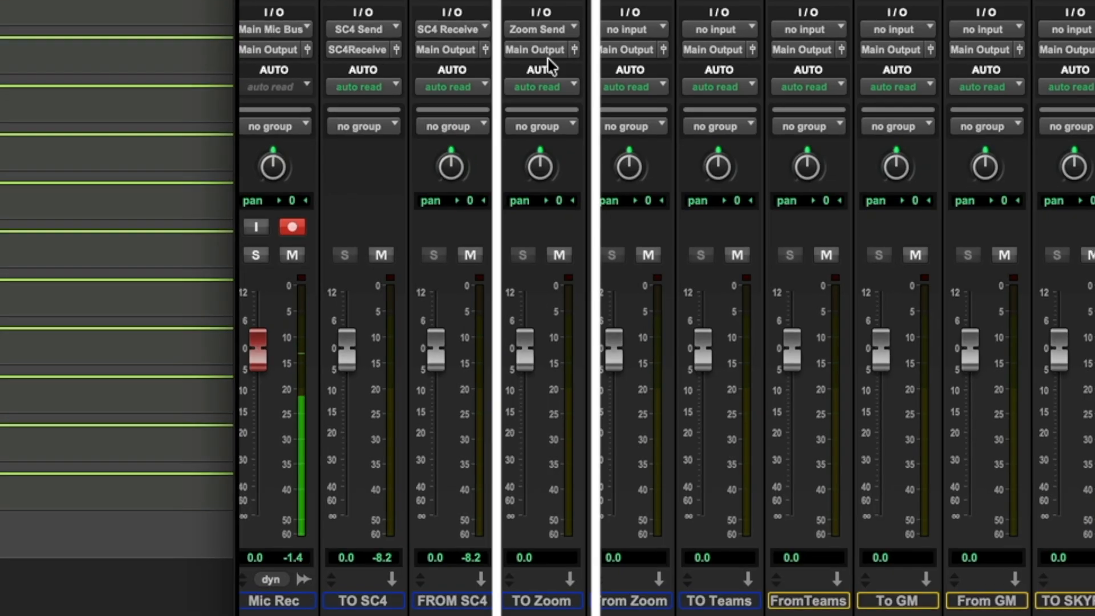
pyautogui.click(736, 236)
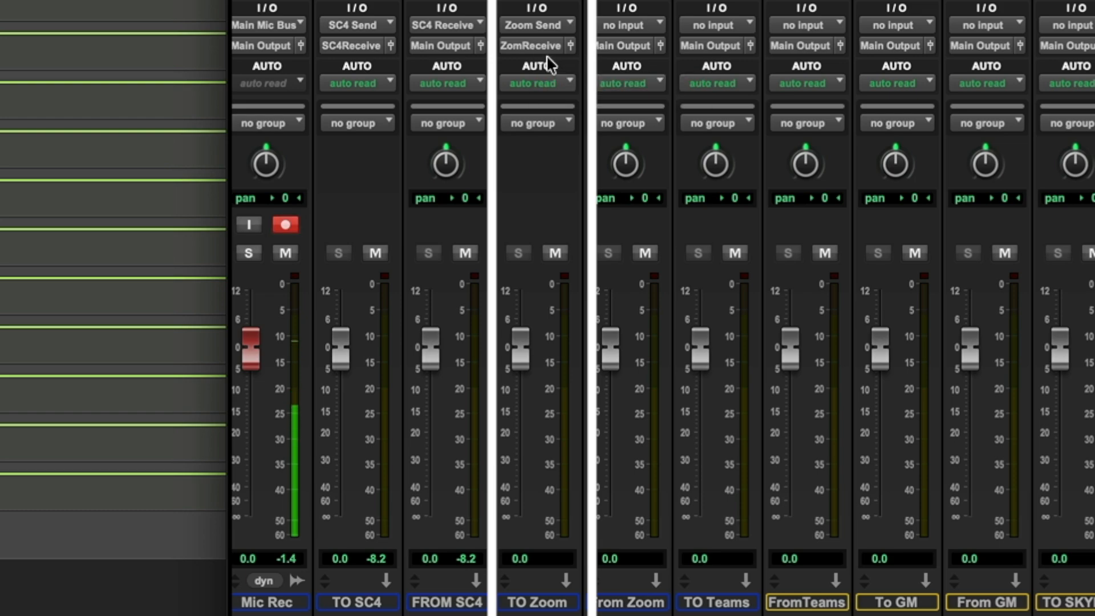
# Set the input of the From Zoom track to the Zoom Receive bus.
pyautogui.click(658, 28)
pyautogui.moveTo(656, 46)
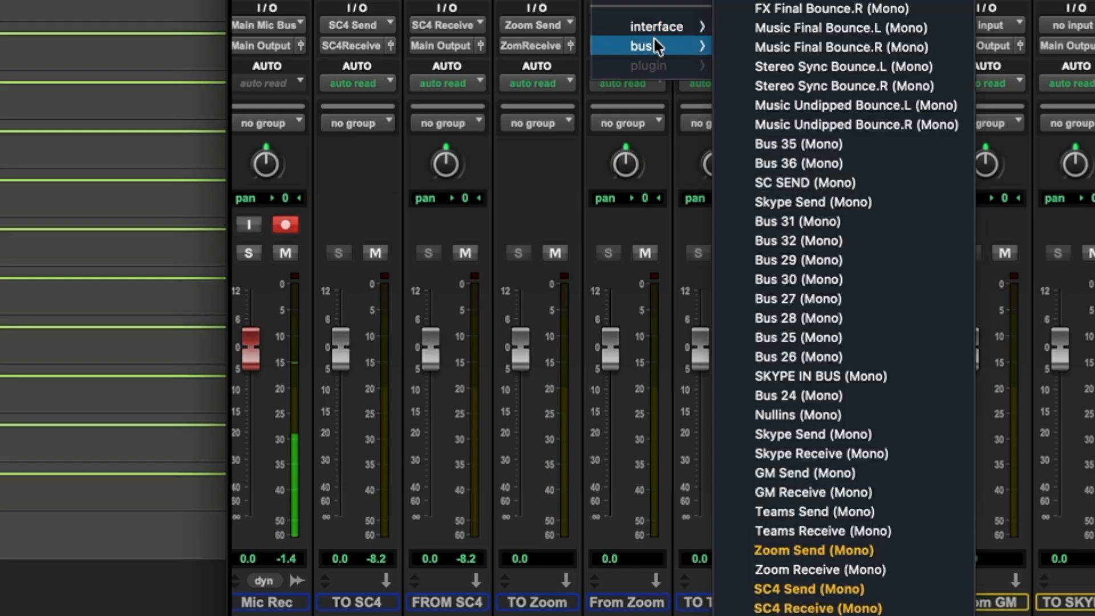
pyautogui.click(799, 568)
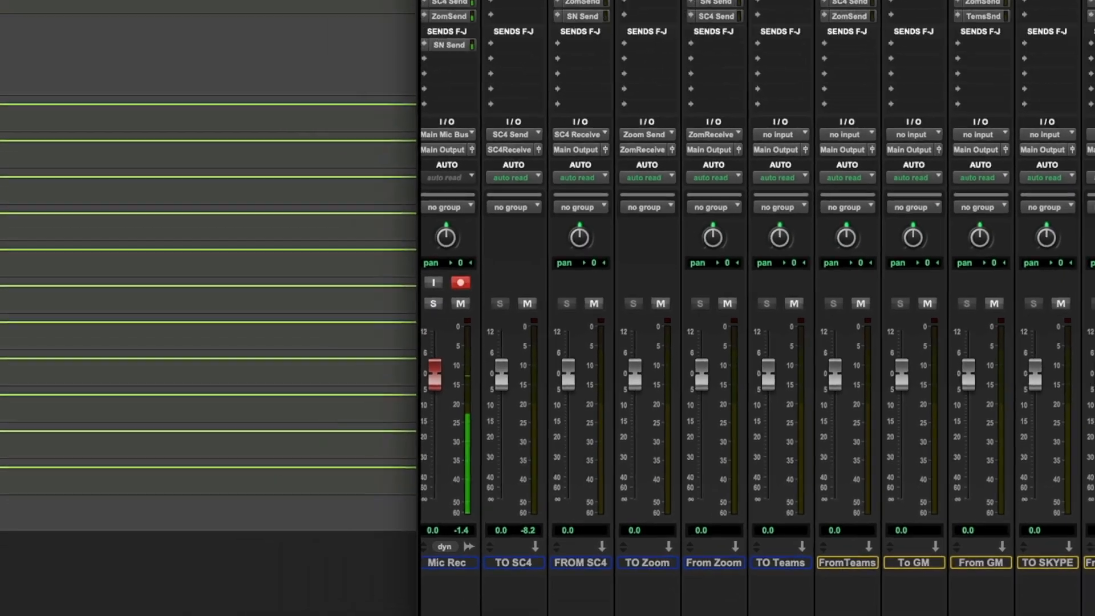
# In the Source-Nexus I/O plug-in on TO Zoom, set the send to Zoom Mic channel 1 and the receive to Zoom Out channel 1.
pyautogui.click(741, 17)
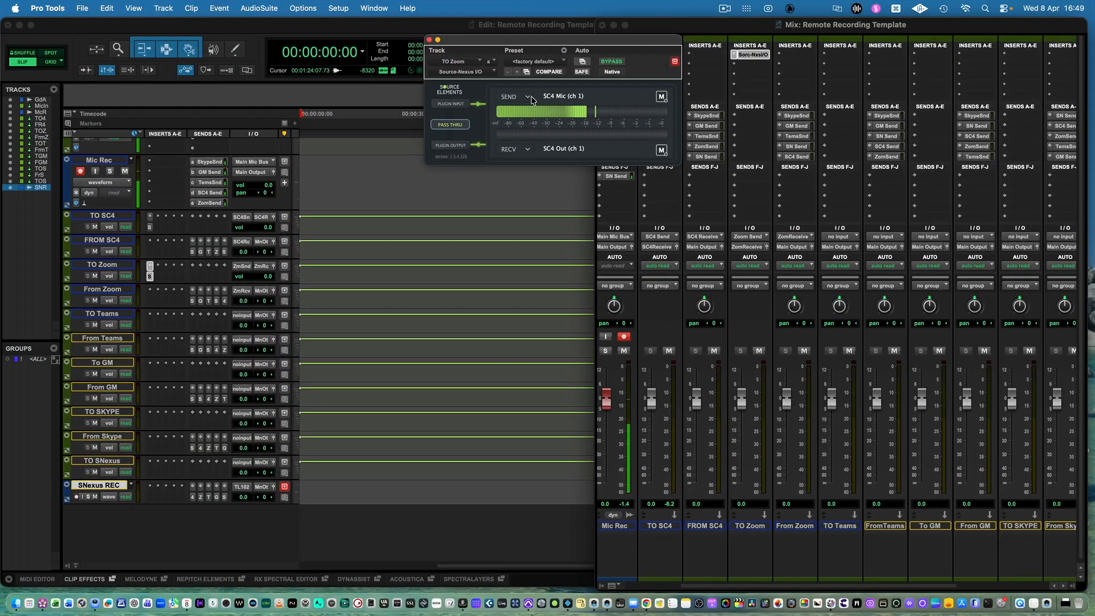
pyautogui.click(529, 98)
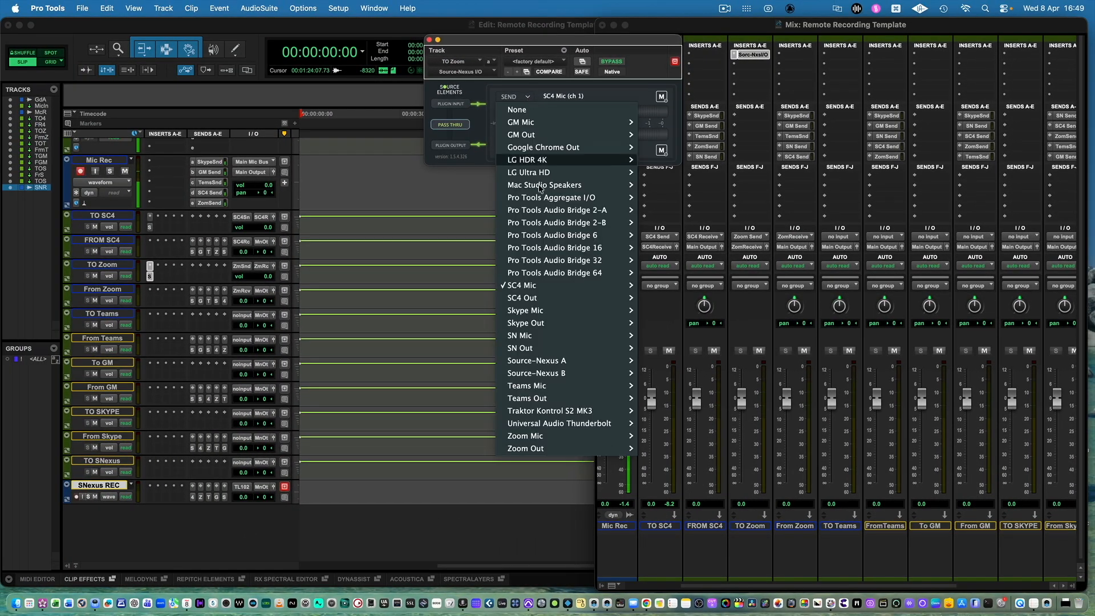
pyautogui.moveTo(578, 439)
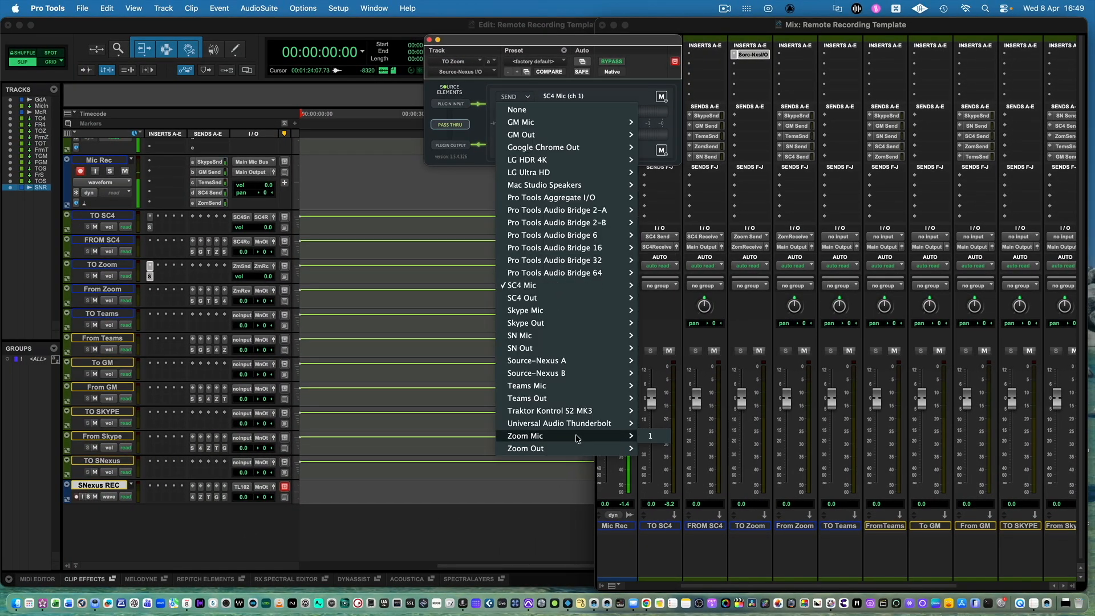
pyautogui.click(652, 440)
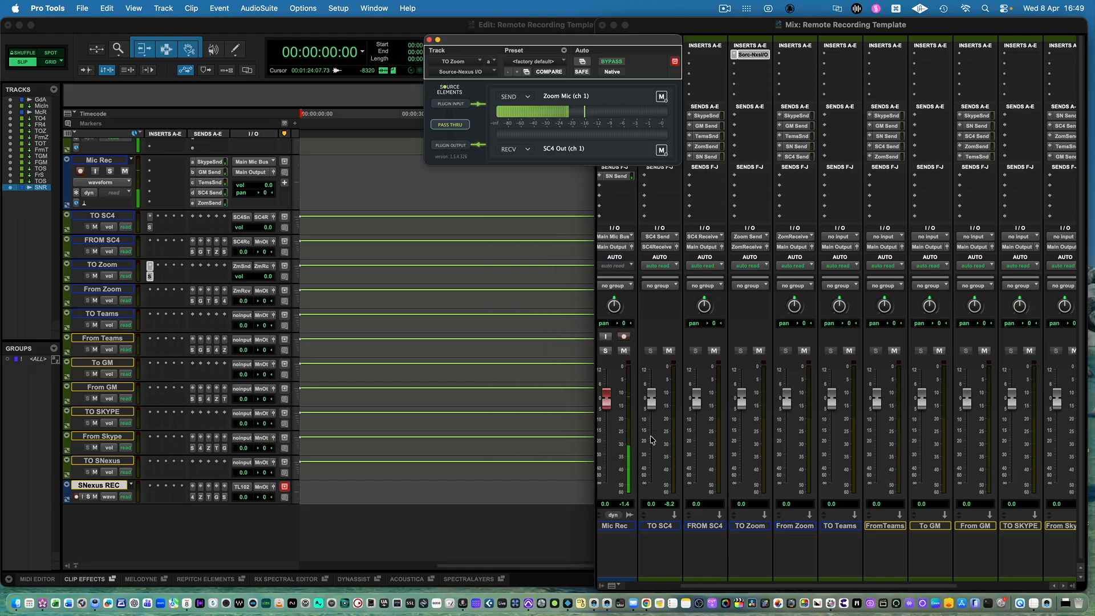
pyautogui.click(528, 151)
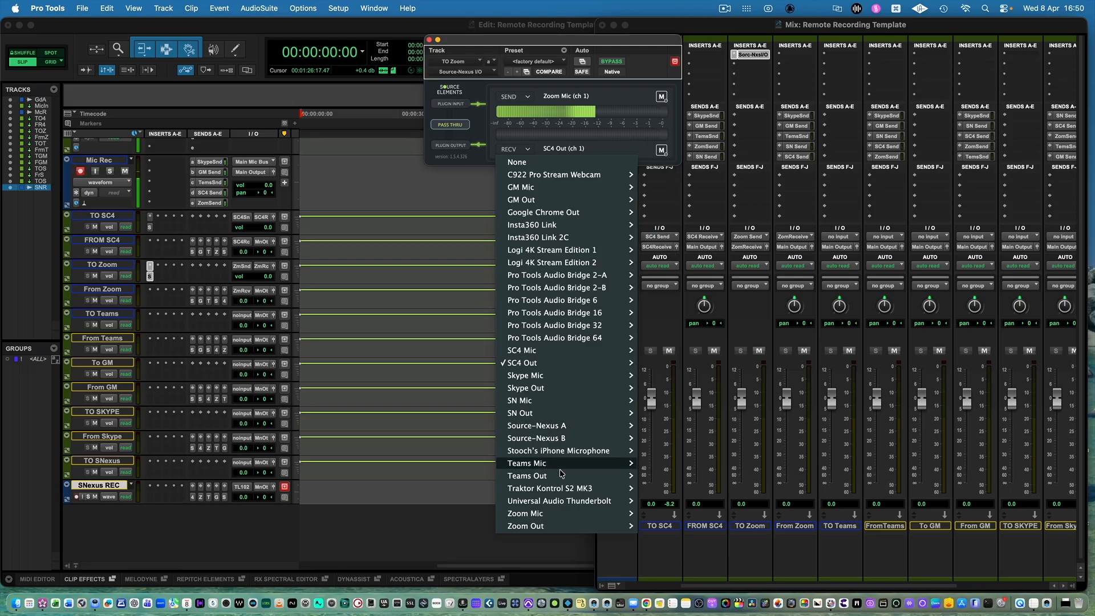
pyautogui.click(654, 526)
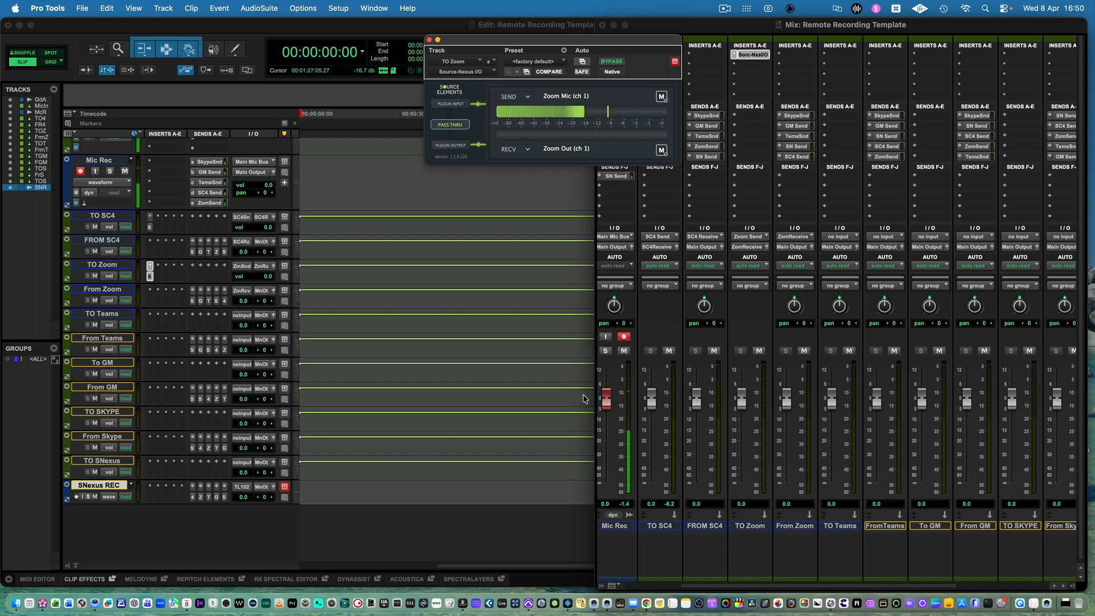
# Switch to Zoom Workplace, open its audio settings, and check the speaker and microphone device assignments and the available microphones.
pyautogui.click(165, 599)
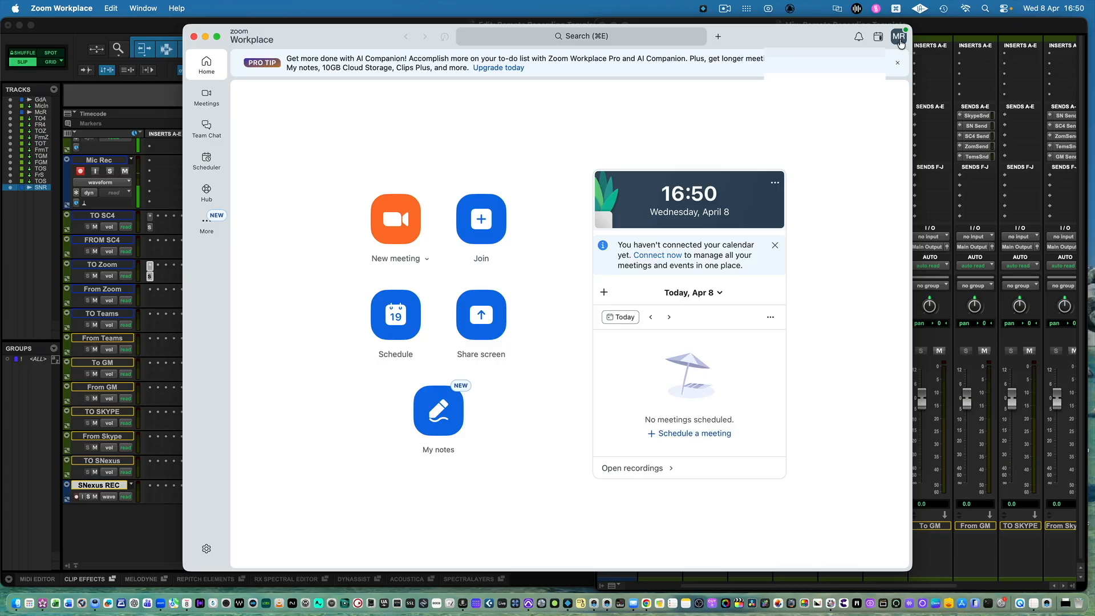
pyautogui.click(899, 38)
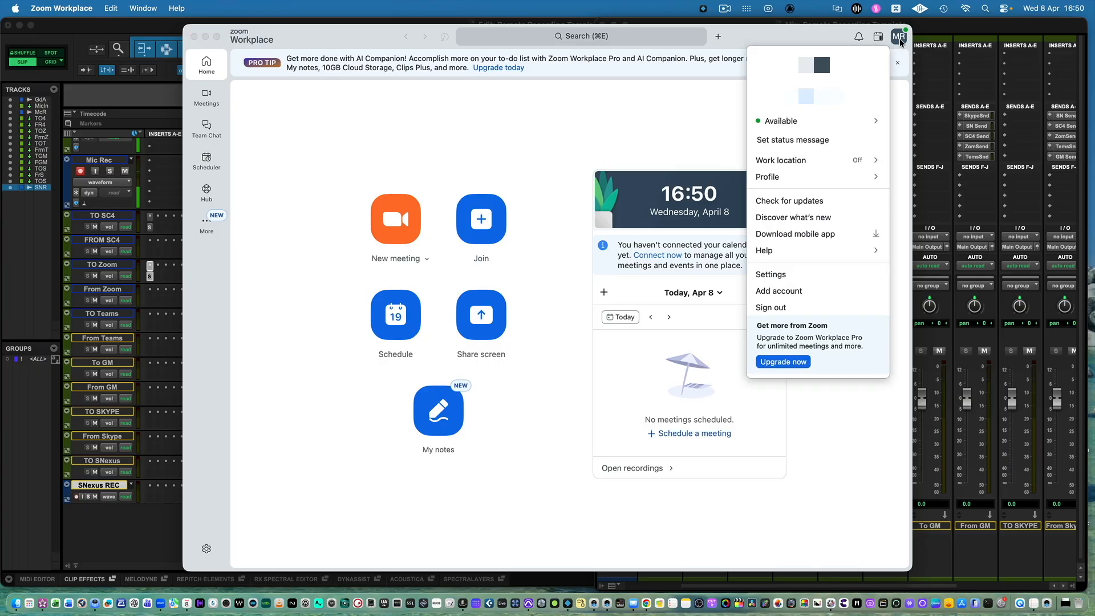
pyautogui.click(792, 275)
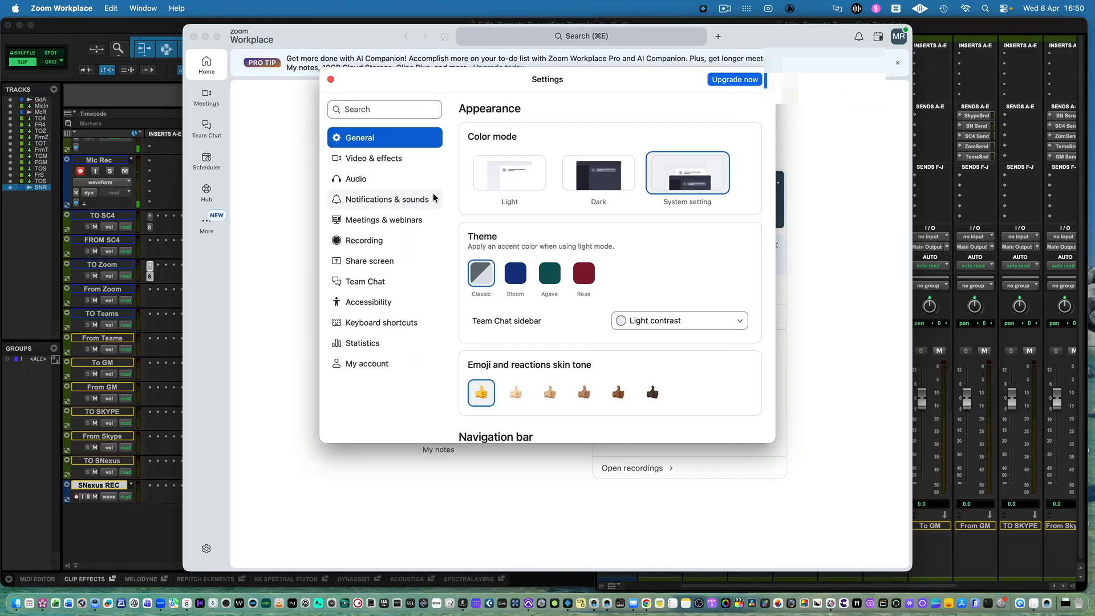
pyautogui.click(374, 187)
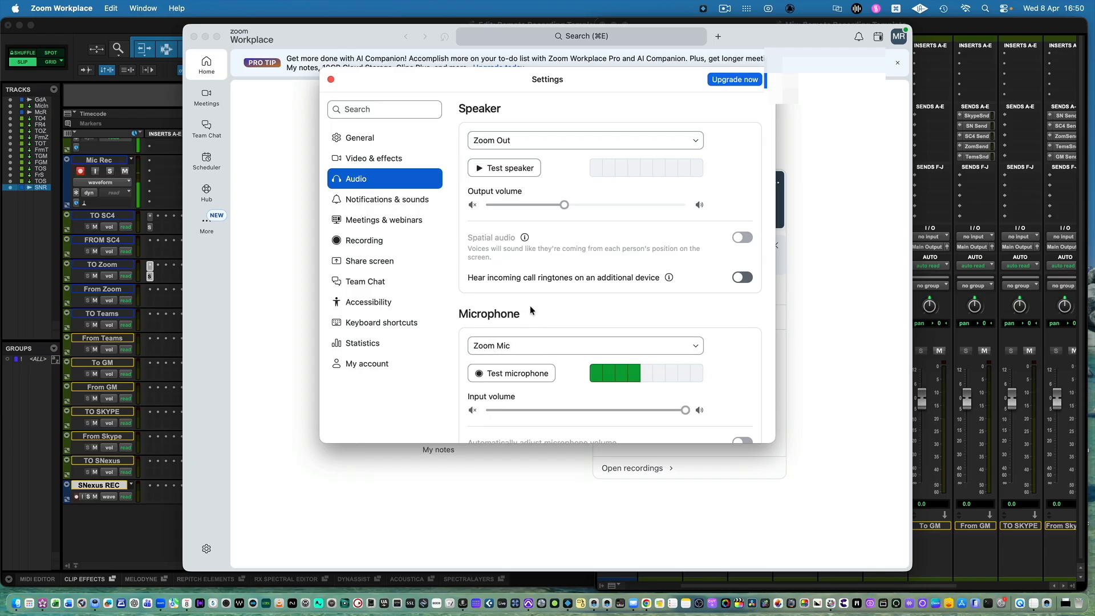
pyautogui.click(549, 350)
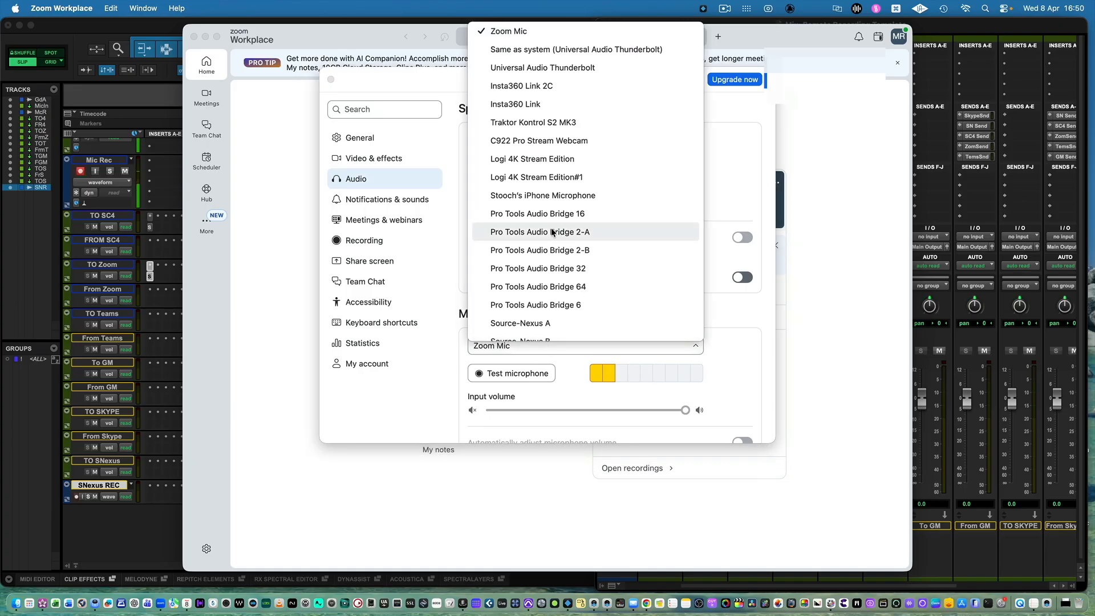
pyautogui.scroll(-5, 570, 234)
pyautogui.click(432, 284)
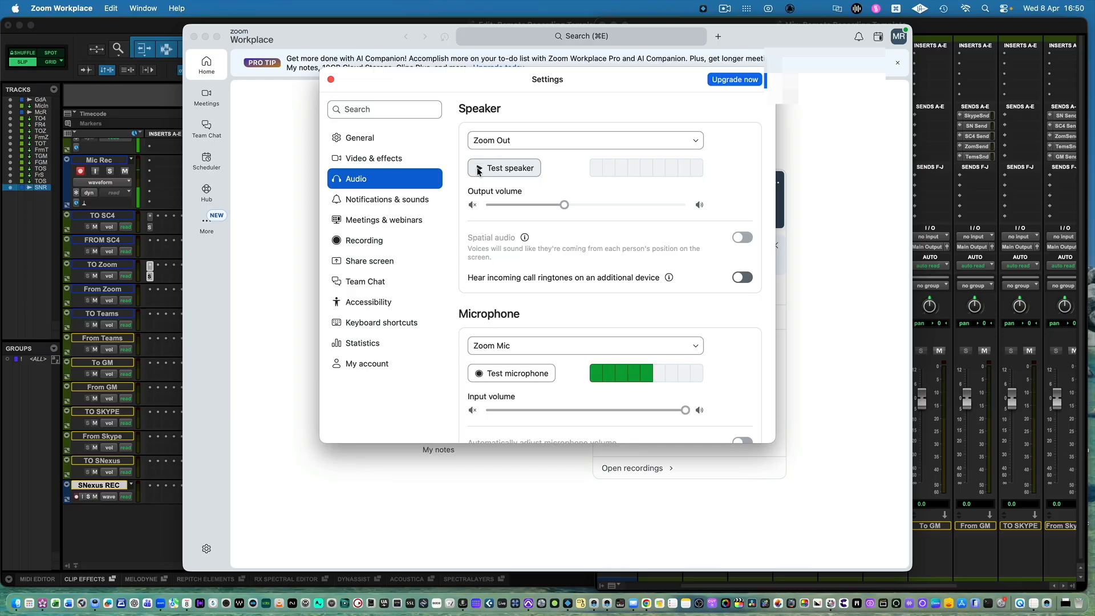
# Uncover the From Zoom meter, play Zoom's speaker test, and back in Pro Tools lower the From Zoom fader to -0.4 dB.
pyautogui.moveTo(753, 38); pyautogui.dragTo(601, 39)
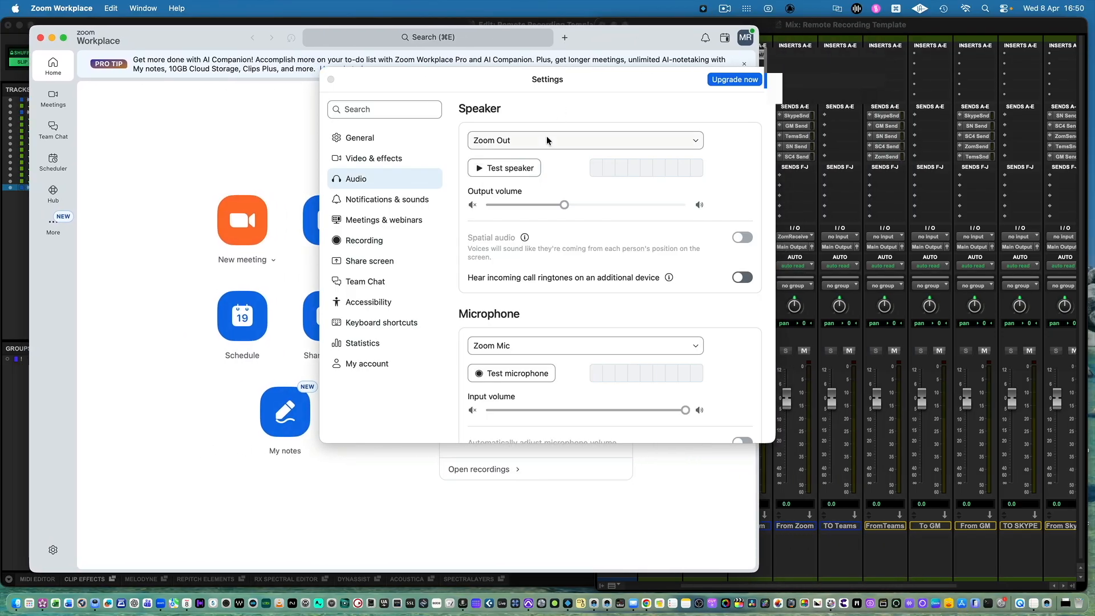
pyautogui.click(514, 167)
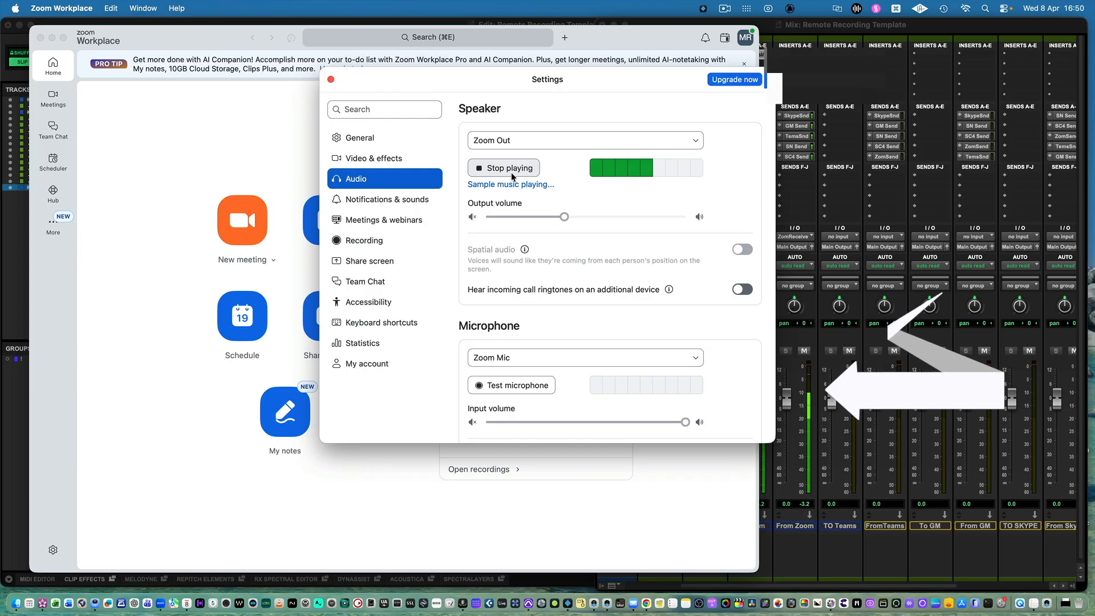
pyautogui.click(825, 485)
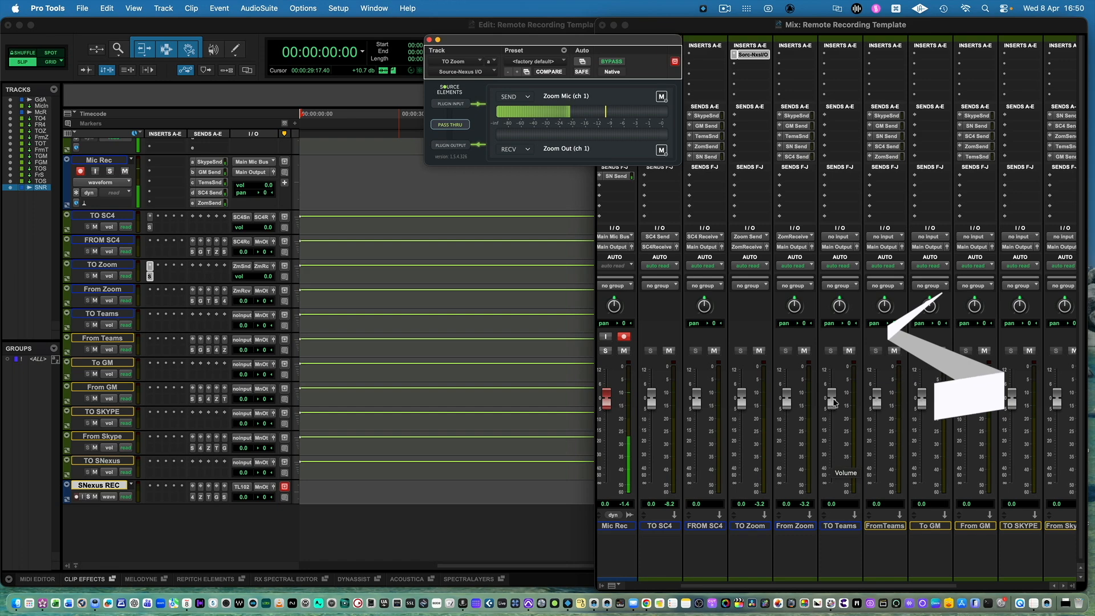
pyautogui.moveTo(787, 394); pyautogui.dragTo(787, 409)
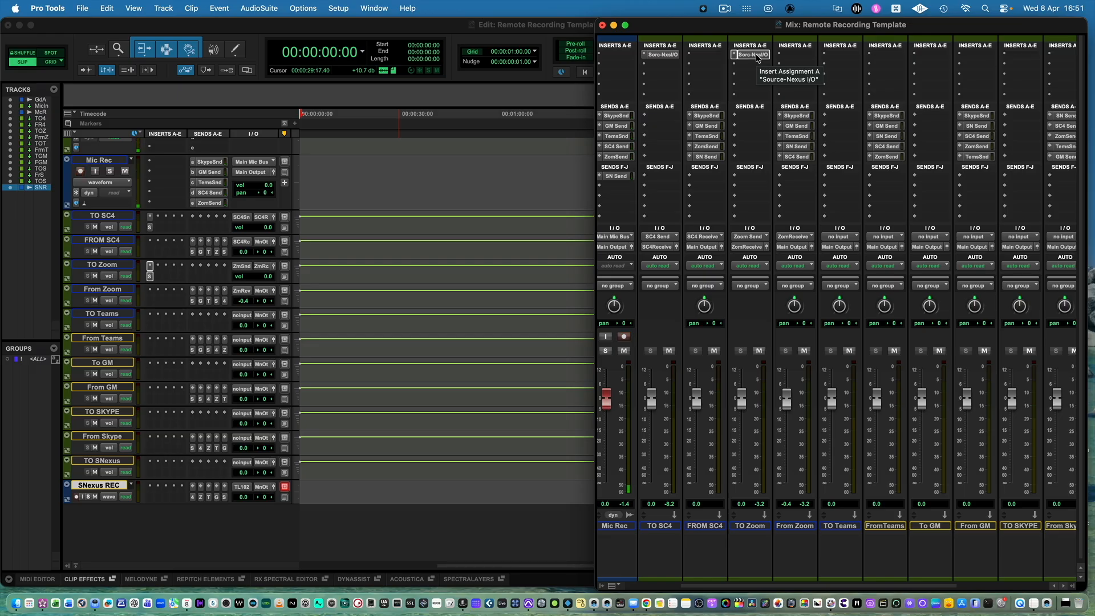
# Copy the Source-Nexus I/O insert from TO Zoom to insert a of TO Teams and open the copied plug-in.
pyautogui.moveTo(757, 57); pyautogui.dragTo(837, 58)
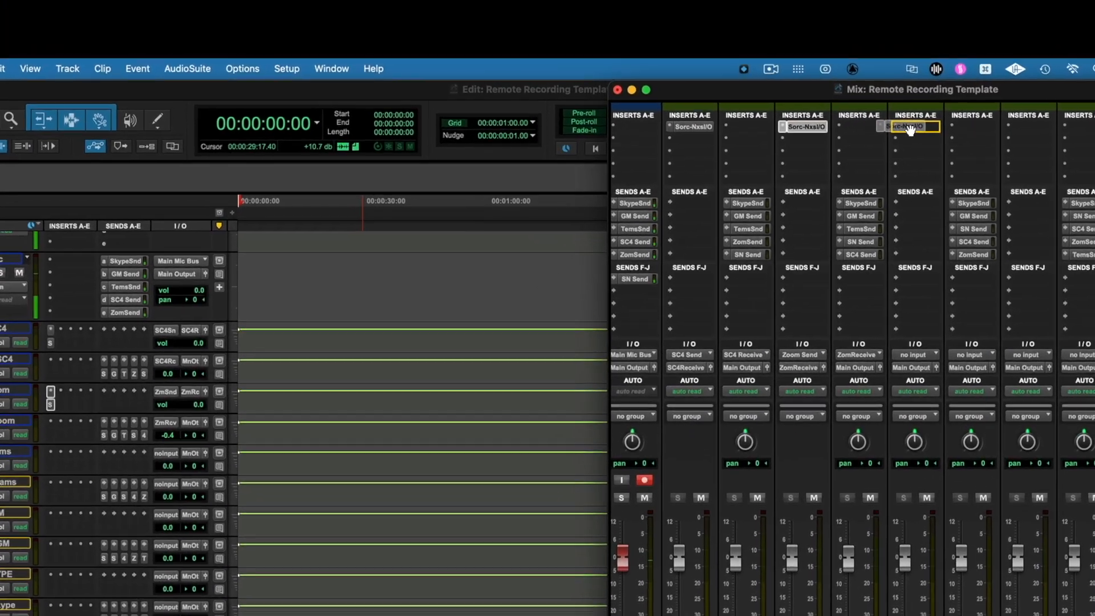
pyautogui.moveTo(911, 130); pyautogui.dragTo(913, 126)
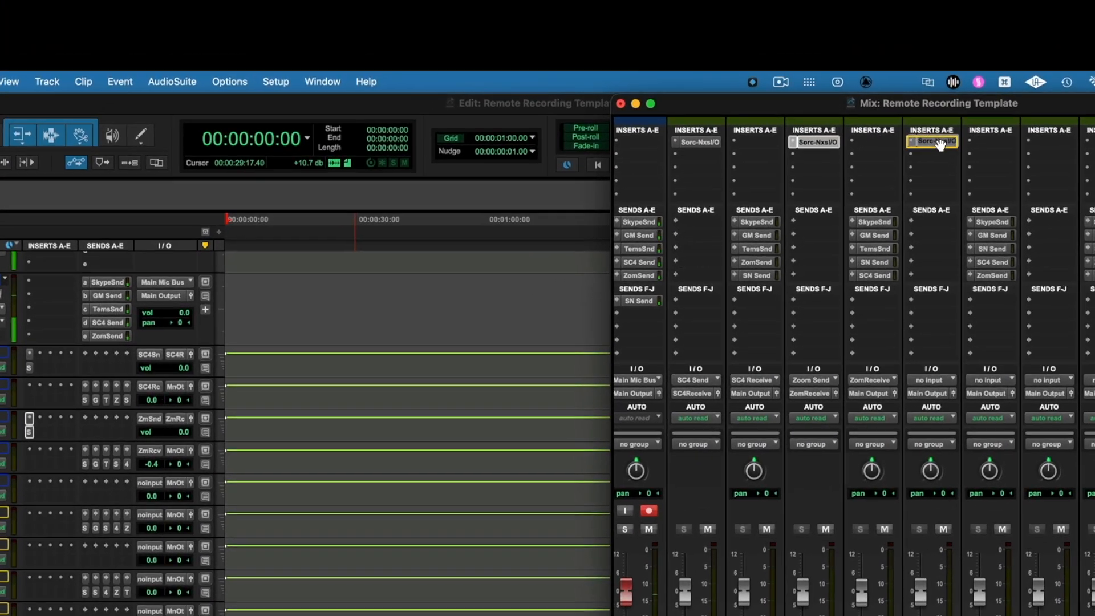
pyautogui.click(916, 126)
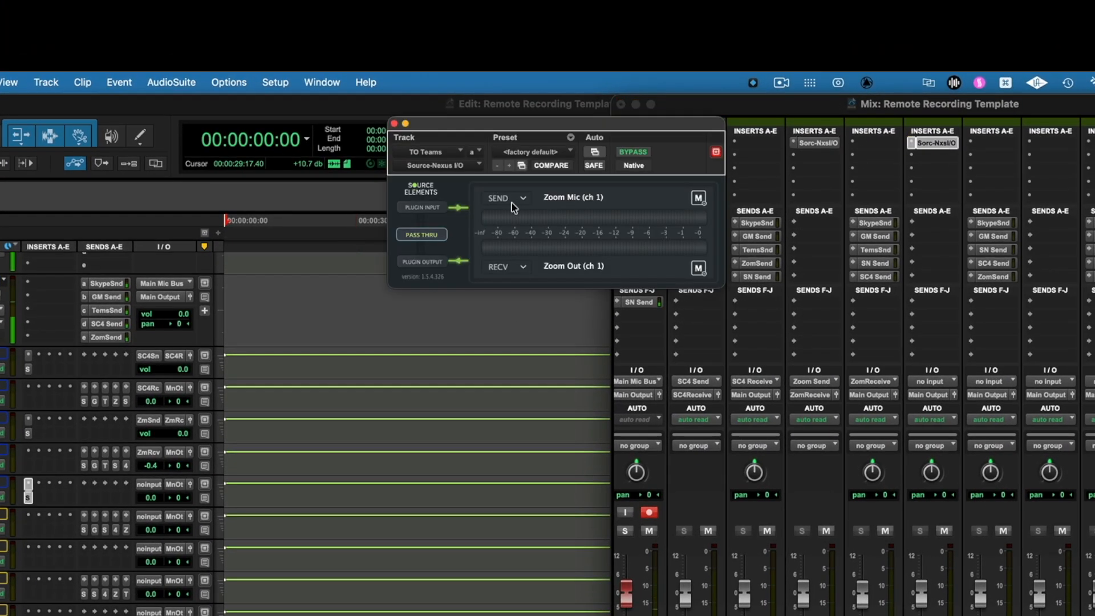
# In the Source-Nexus I/O plug-in on TO Teams, set the send to Teams Mic channel 1 and the receive to Teams Out channel 1.
pyautogui.click(519, 199)
pyautogui.moveTo(556, 463)
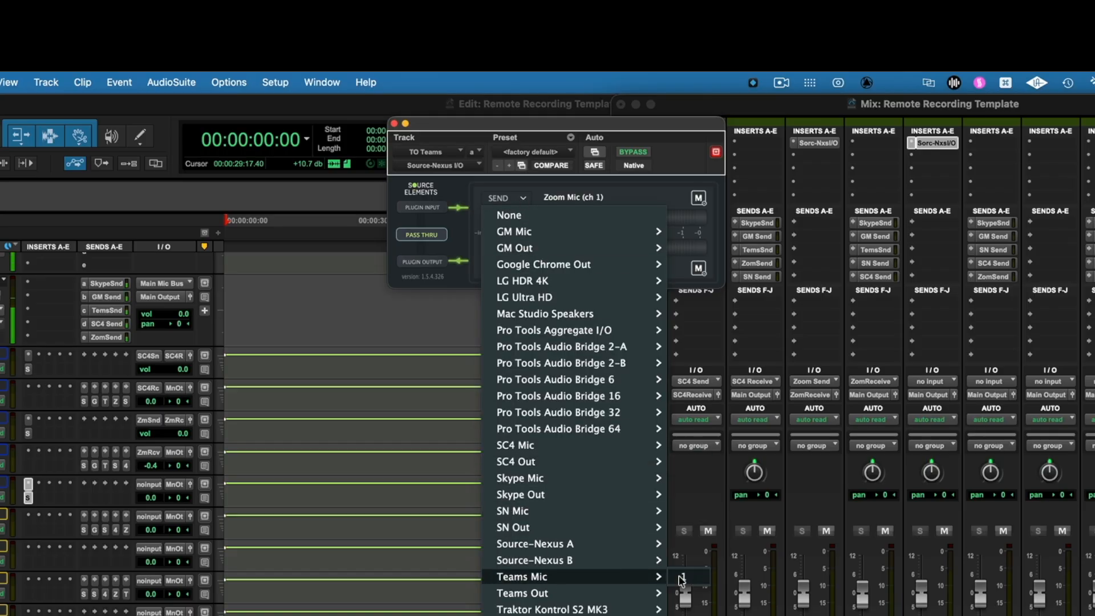
pyautogui.click(683, 580)
pyautogui.click(524, 267)
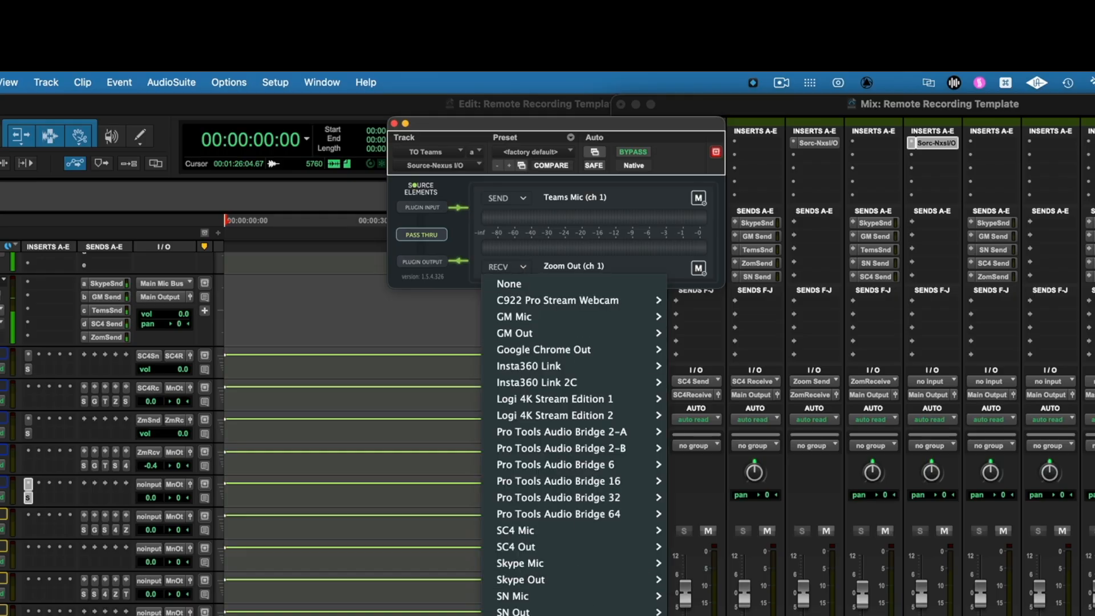
pyautogui.click(682, 615)
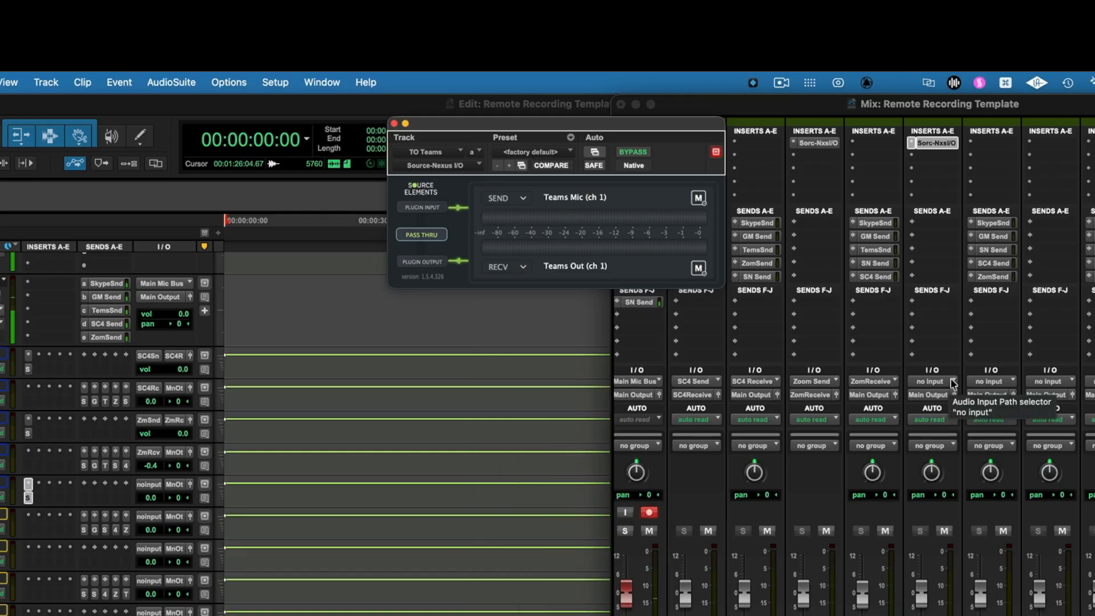
# Set the input of TO Teams to the Teams Send bus and its output to the Teams Receive bus.
pyautogui.click(953, 382)
pyautogui.moveTo(943, 395)
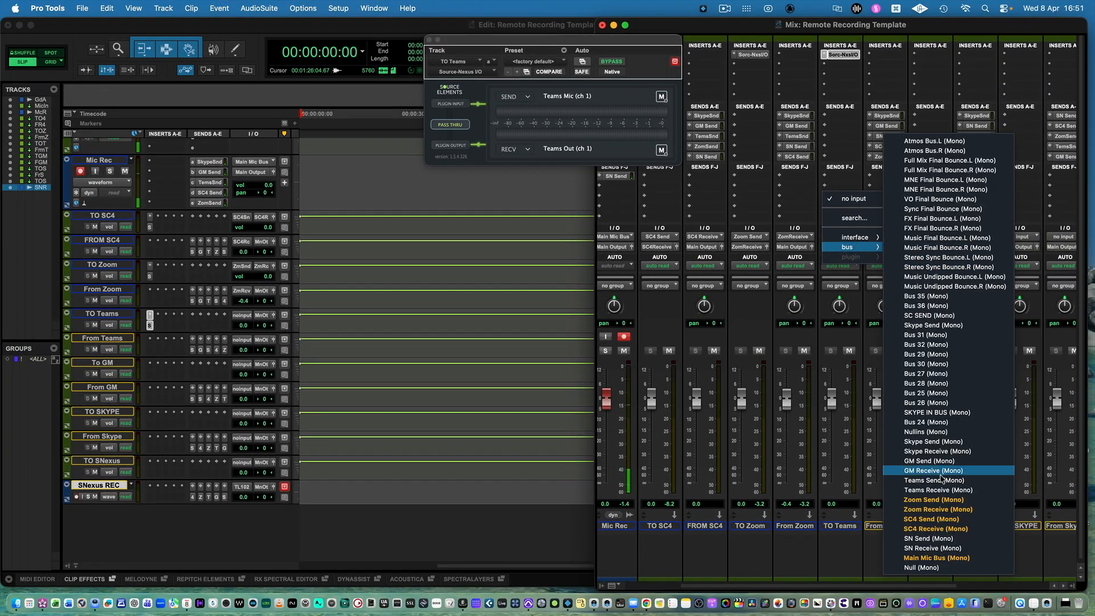
pyautogui.click(942, 481)
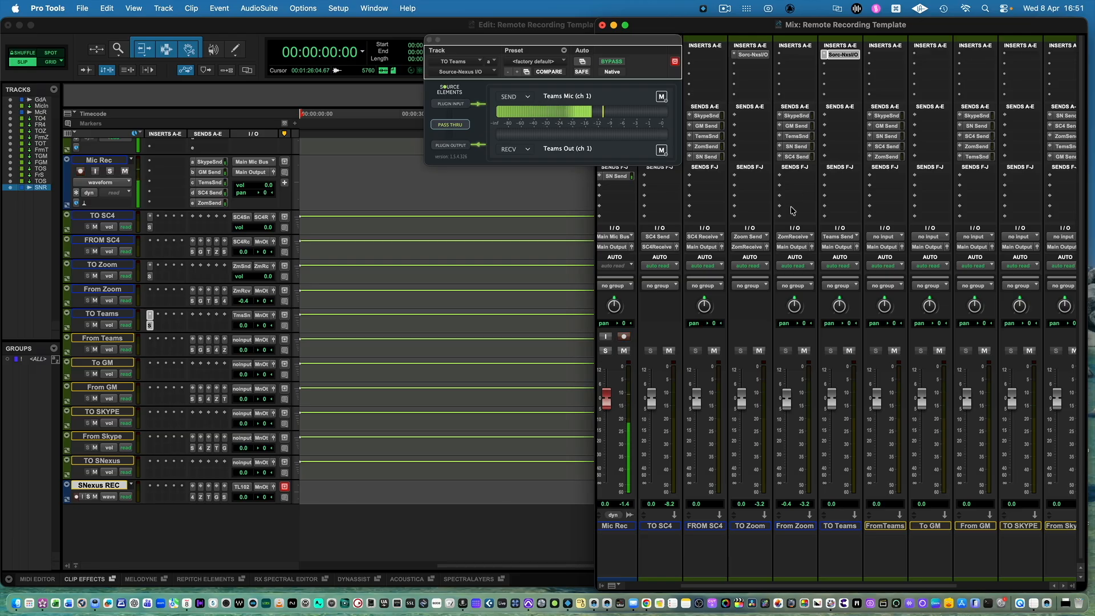
pyautogui.click(833, 247)
pyautogui.moveTo(847, 257)
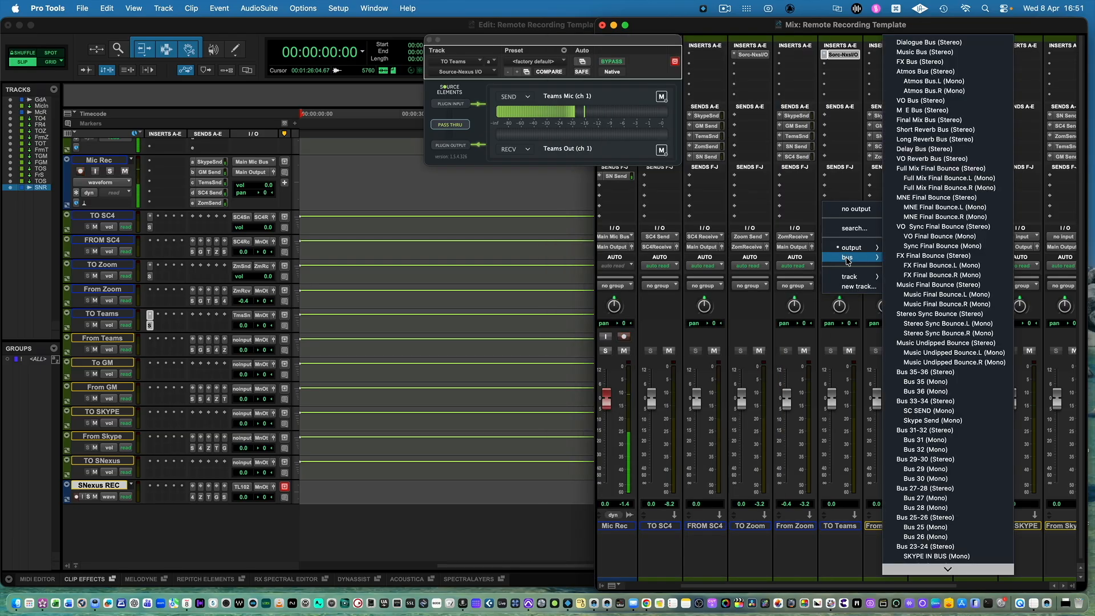
pyautogui.scroll(-5, 944, 457)
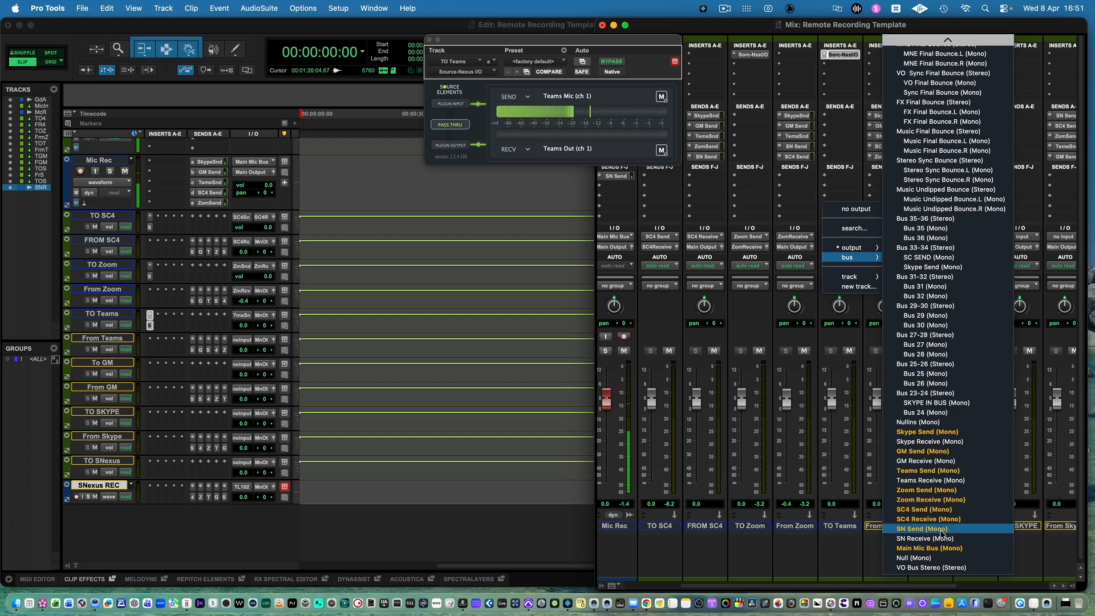
pyautogui.click(932, 480)
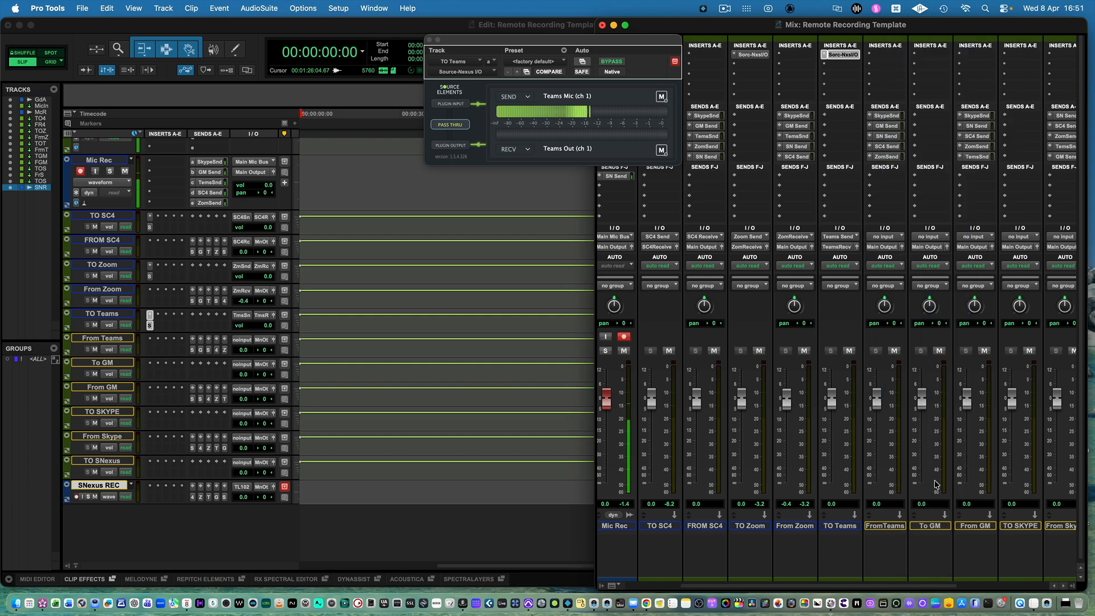
# Set the input of the From Teams track to the Teams Receive bus.
pyautogui.click(884, 236)
pyautogui.moveTo(901, 246)
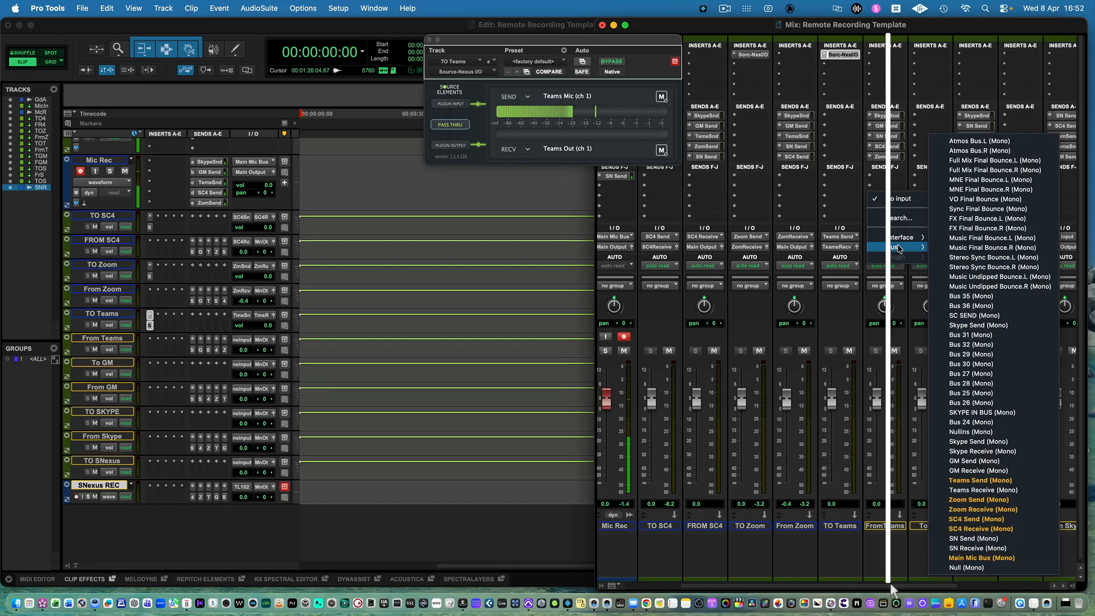
pyautogui.click(991, 490)
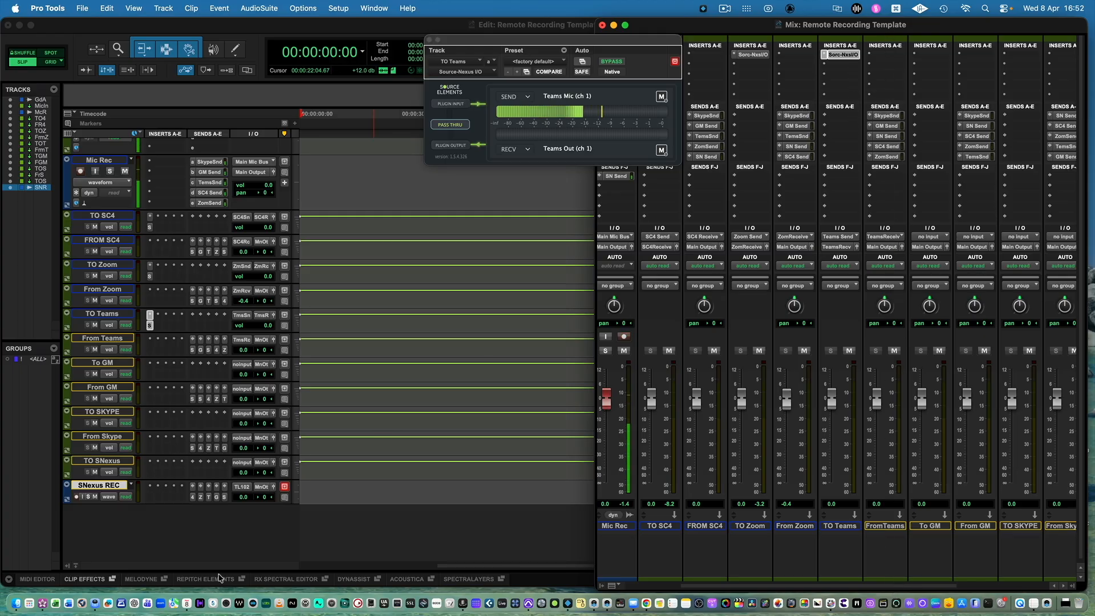
# Switch to Microsoft Teams, check the speaker and microphone assignments in its device settings, and quit the app.
pyautogui.click(150, 598)
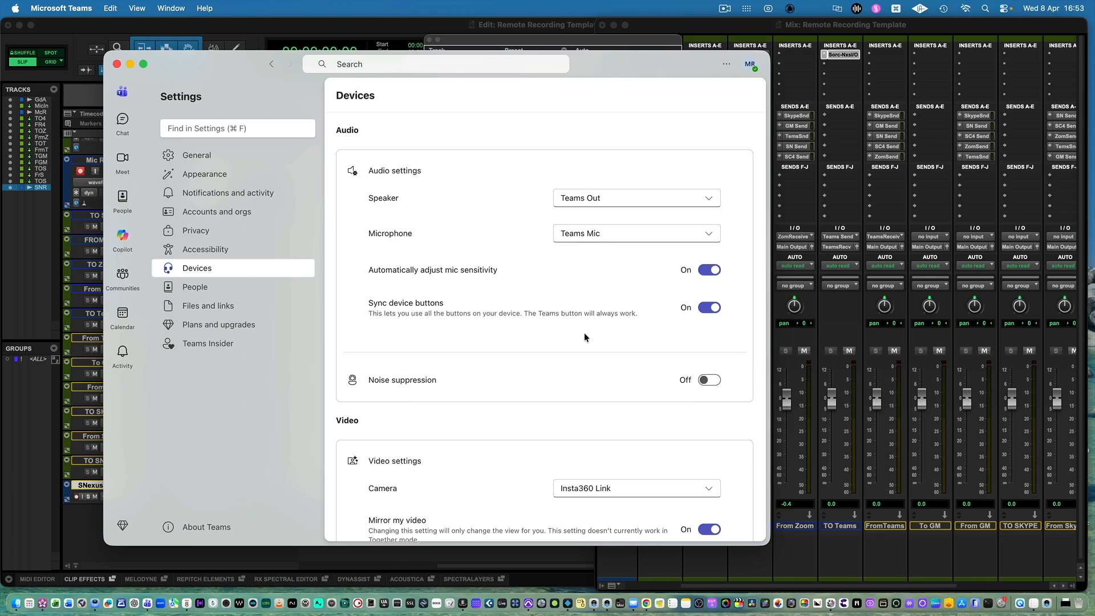
pyautogui.scroll(-3, 584, 333)
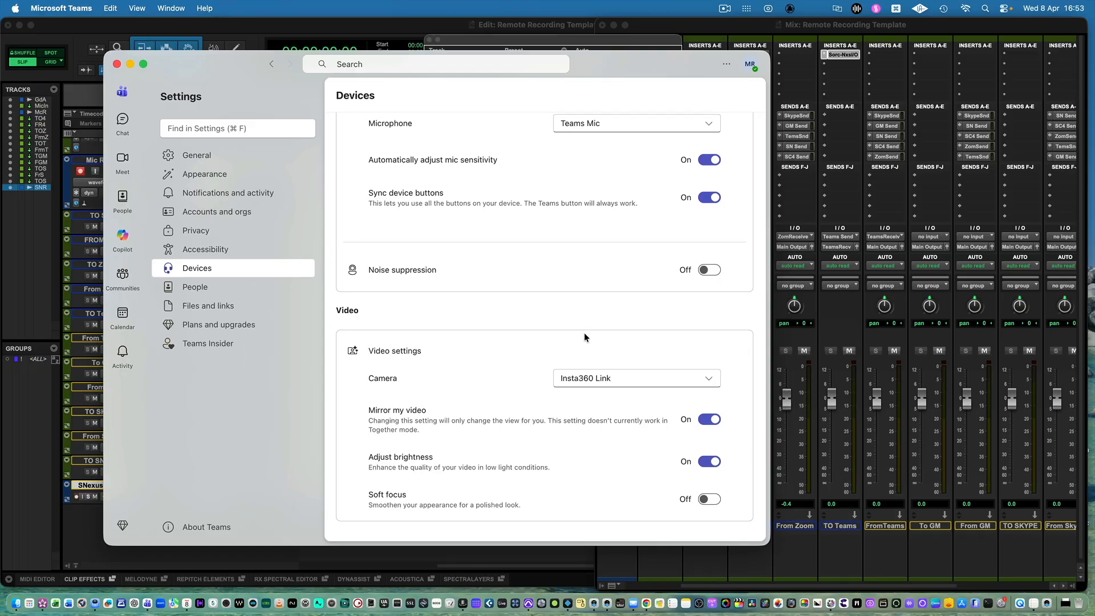
pyautogui.scroll(3, 601, 316)
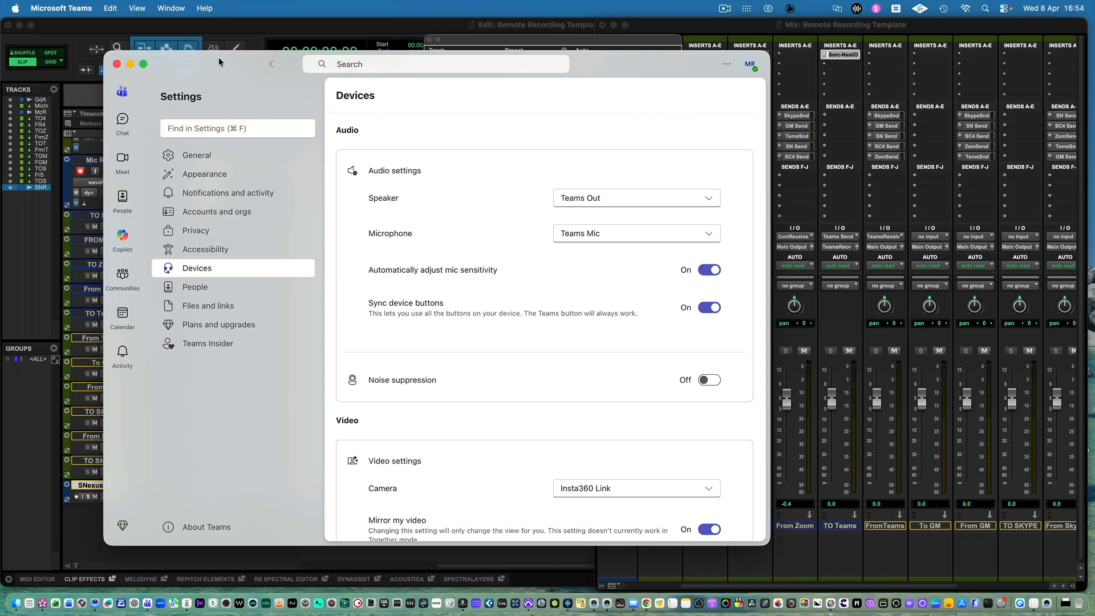
pyautogui.press('super+q')
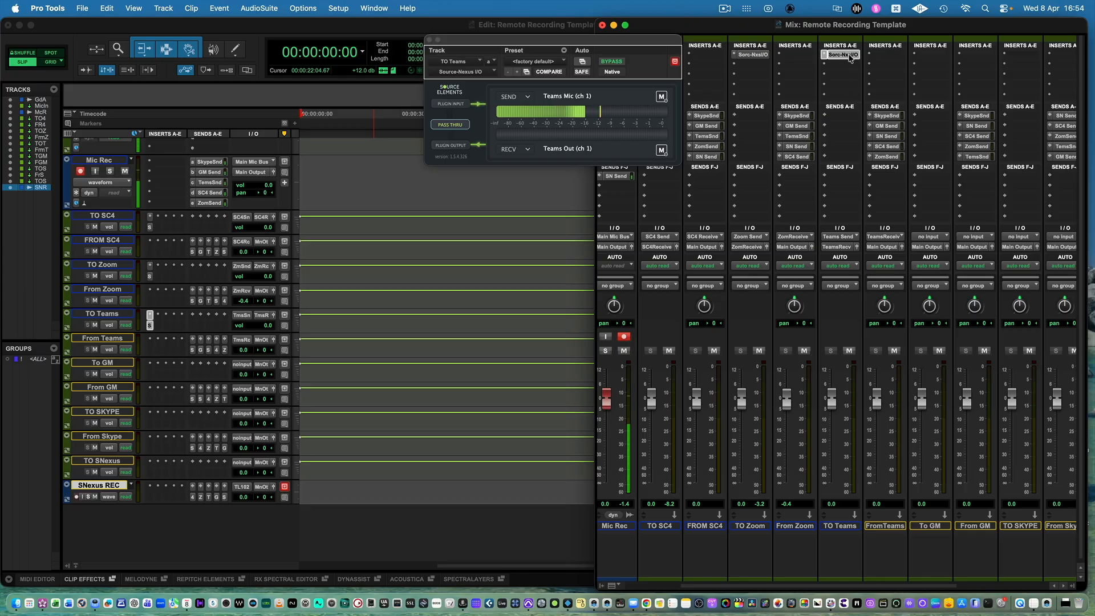
# Back in Pro Tools, copy TO Teams' Source-Nexus I/O insert to To GM, setting its send to GM Mic channel 1 and receive to GM Out channel 1.
pyautogui.moveTo(850, 55); pyautogui.dragTo(931, 54)
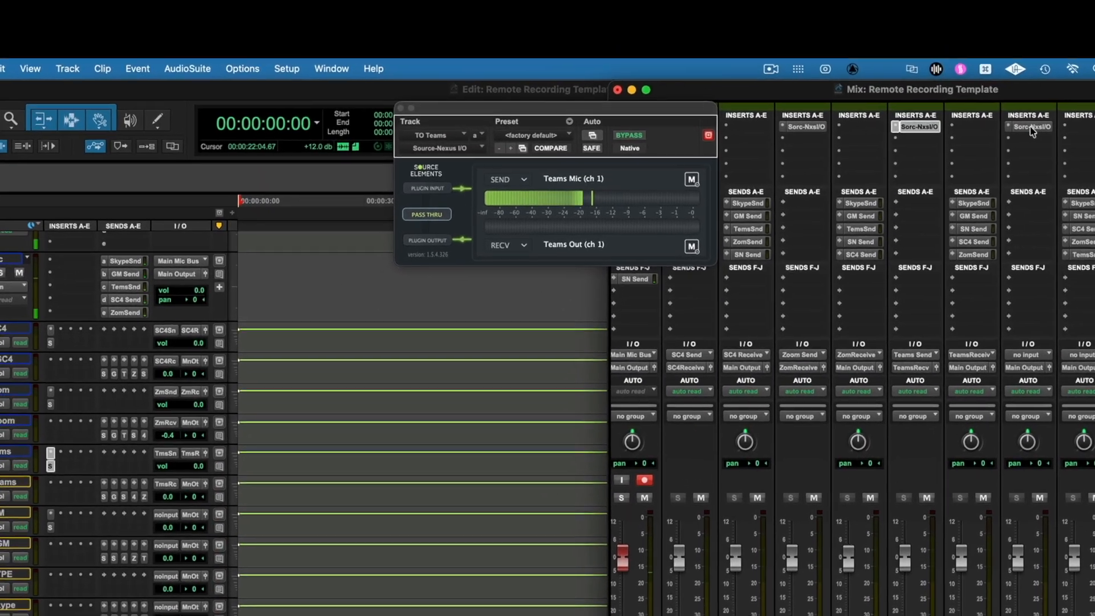
pyautogui.click(1030, 127)
pyautogui.click(529, 182)
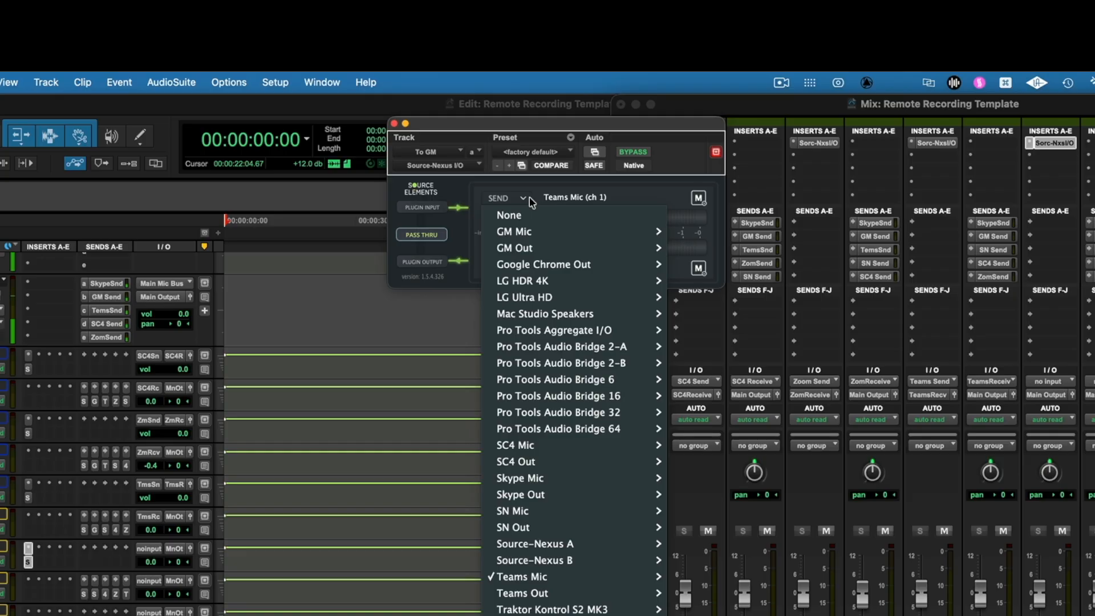
pyautogui.moveTo(545, 235)
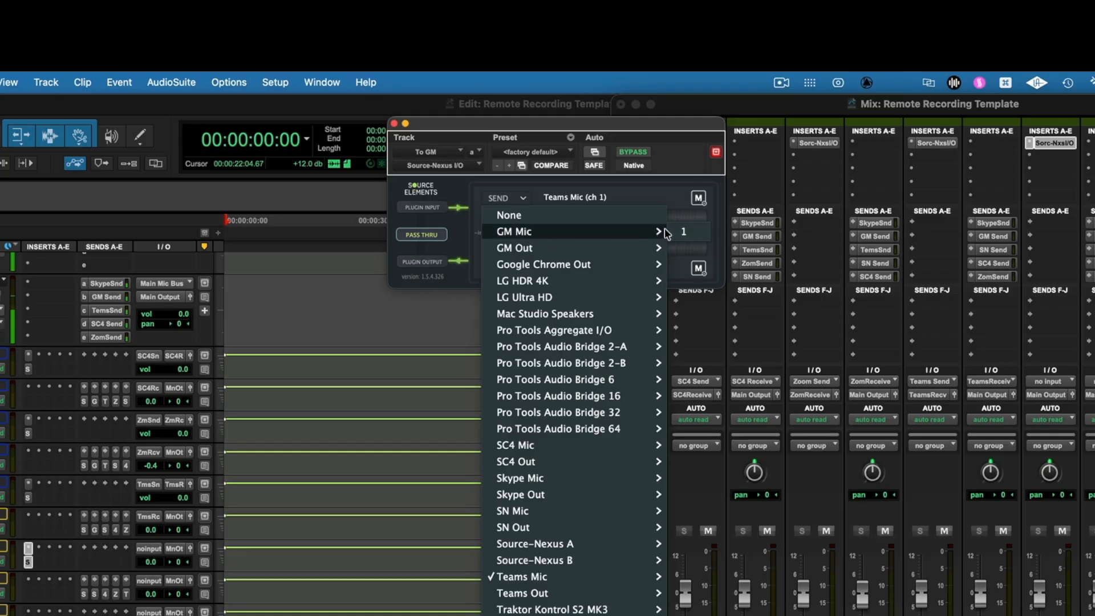
pyautogui.click(685, 231)
pyautogui.click(523, 268)
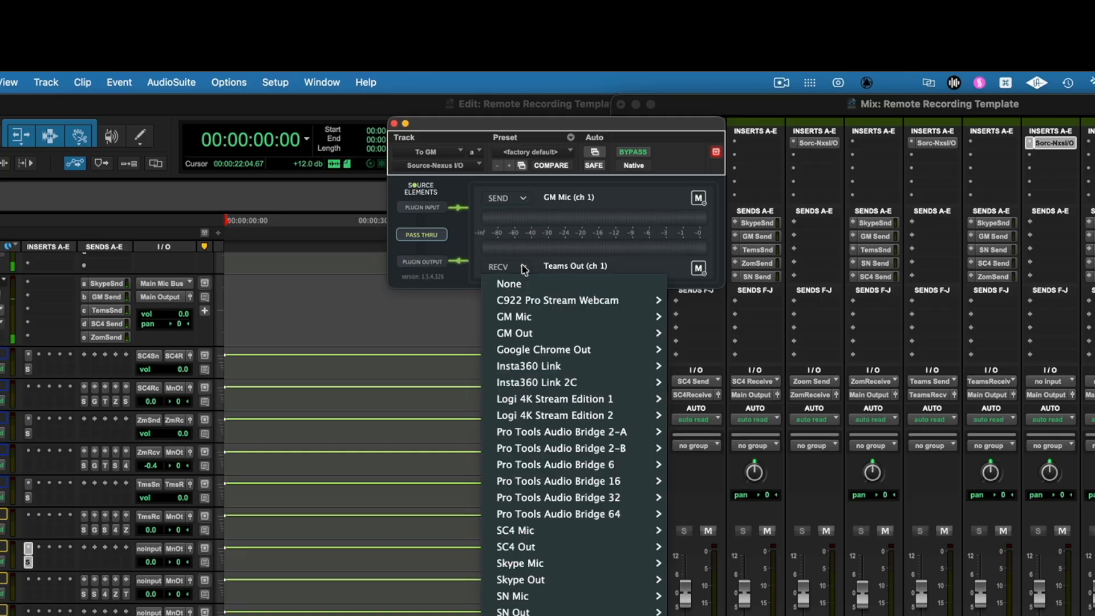
pyautogui.moveTo(627, 336)
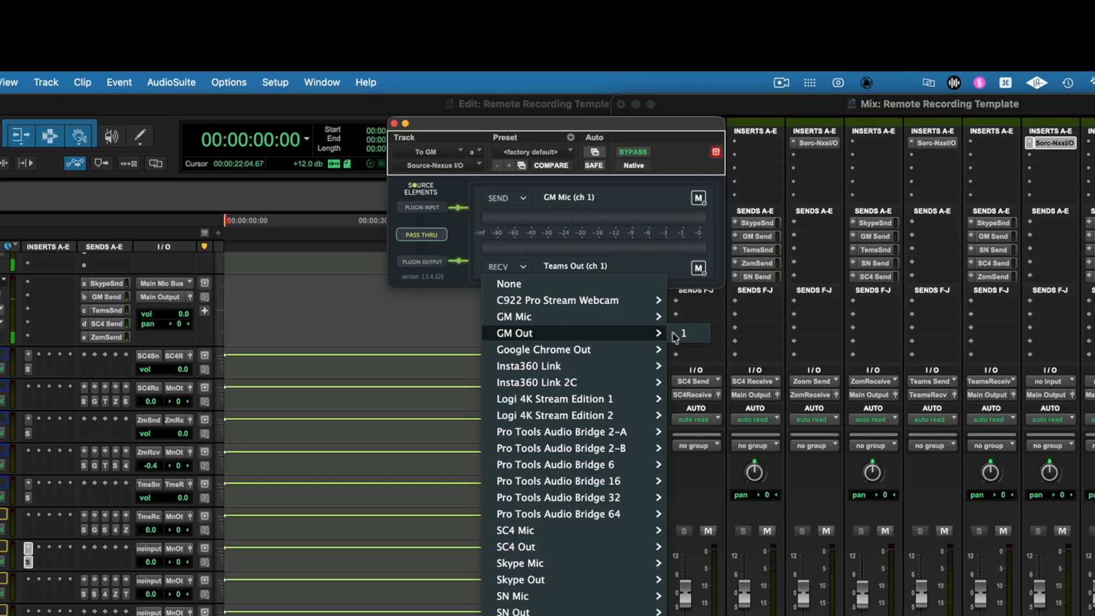
pyautogui.click(694, 334)
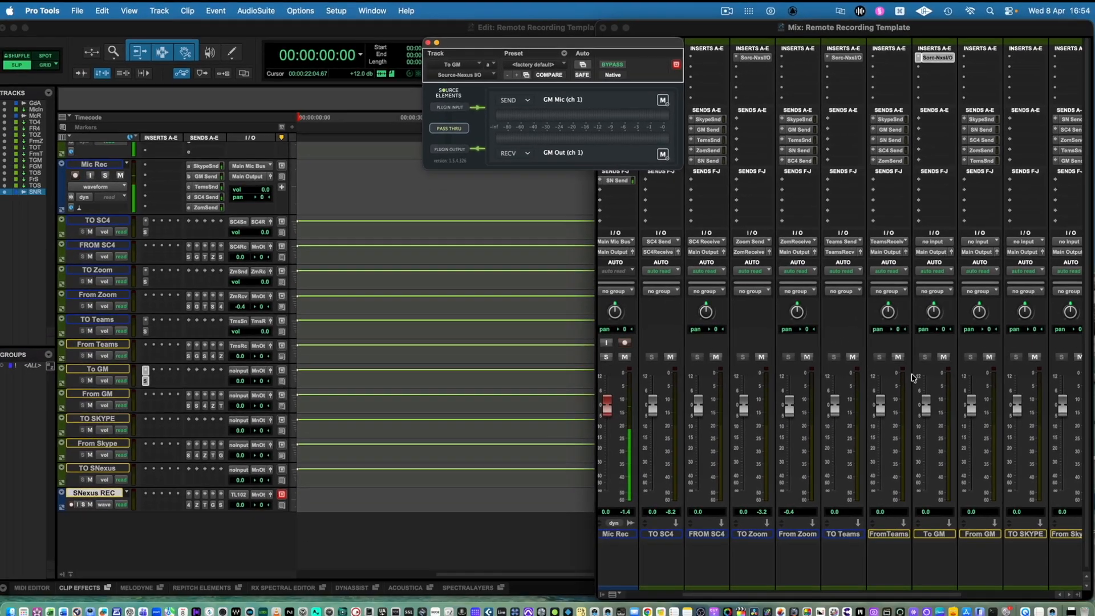
# Set To GM's input to the GM Send bus and output to the GM Receive bus, and feed From GM's input from GM Receive.
pyautogui.click(1050, 382)
pyautogui.moveTo(1060, 397)
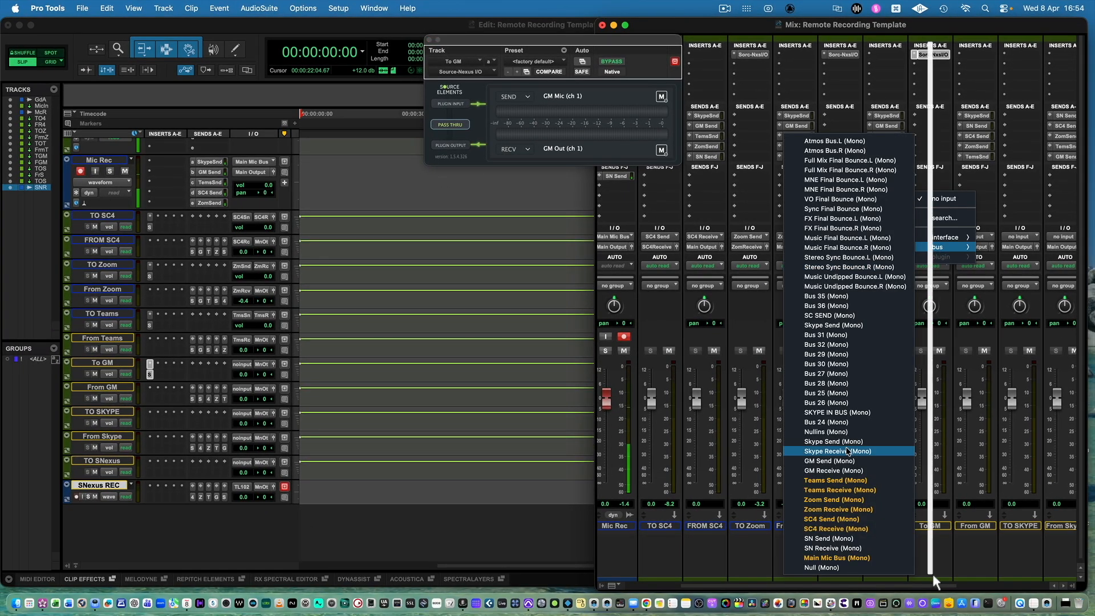
pyautogui.click(848, 461)
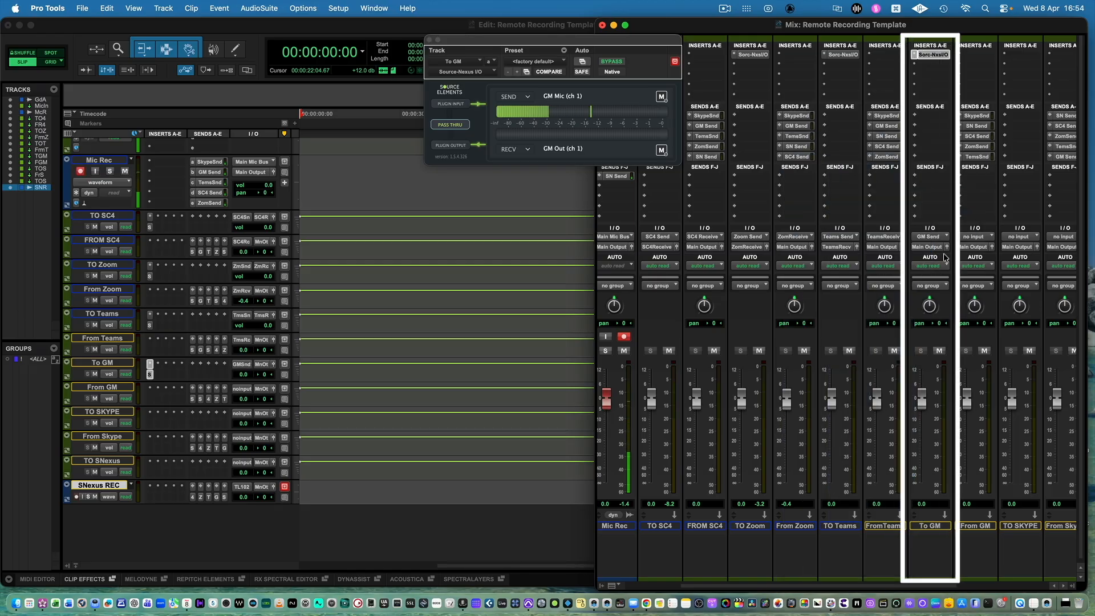
pyautogui.click(930, 247)
pyautogui.moveTo(942, 258)
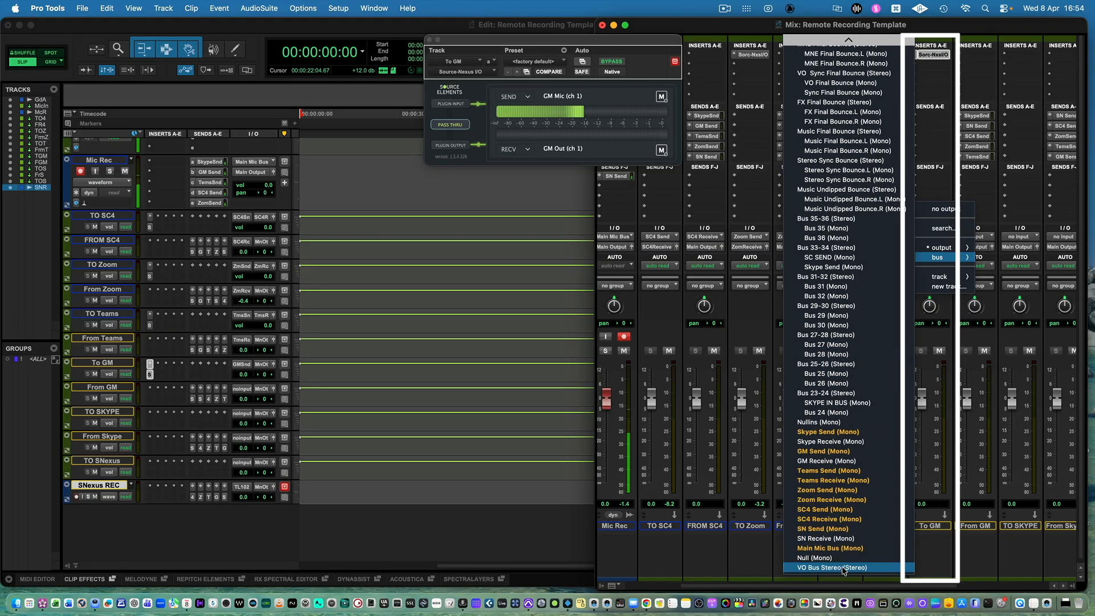
pyautogui.click(841, 461)
pyautogui.click(985, 236)
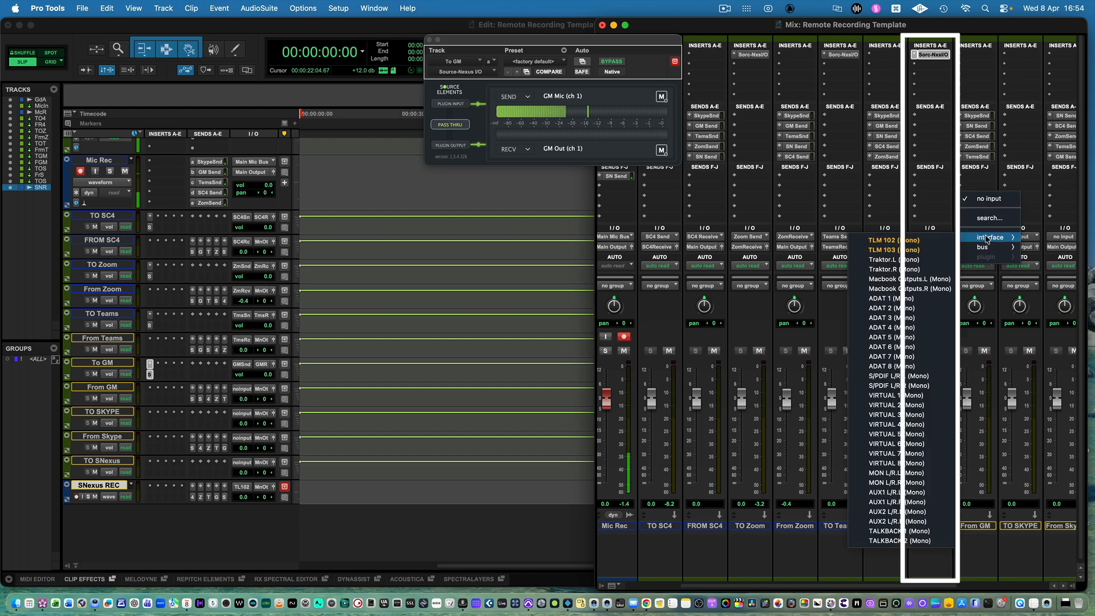
pyautogui.moveTo(991, 247)
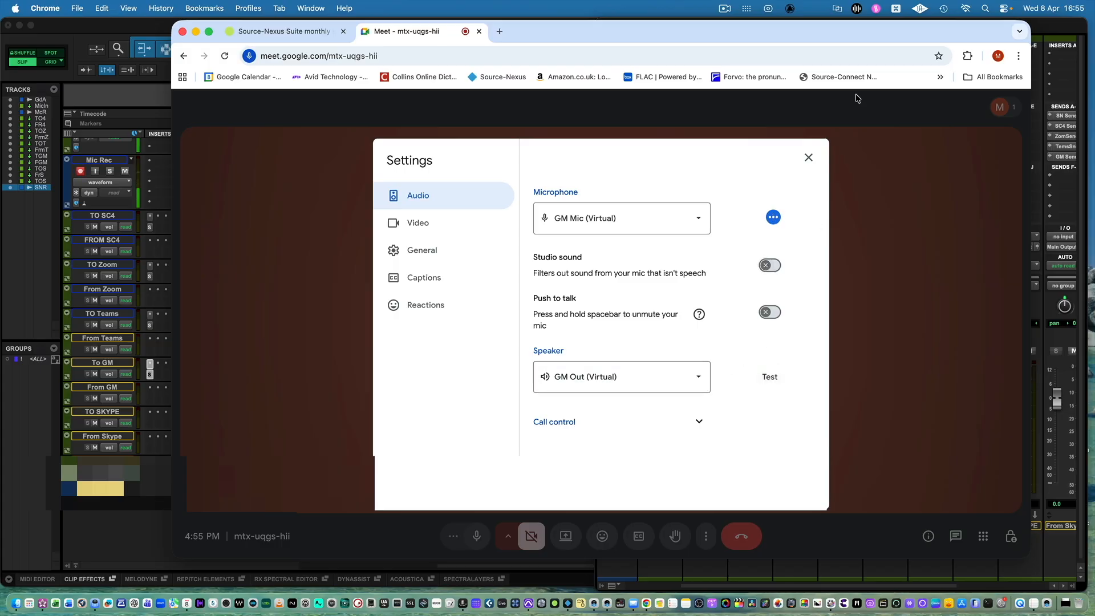
# In Google Meet in Chrome, test the speaker assigned to GM Out (Virtual) and close the audio settings.
pyautogui.moveTo(913, 33); pyautogui.dragTo(777, 32)
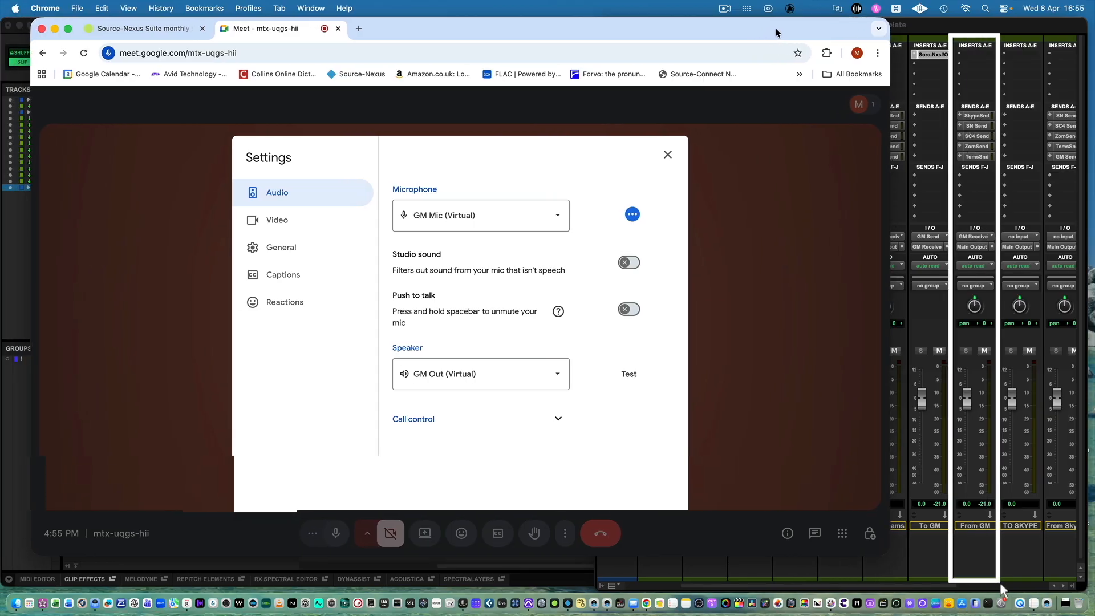
pyautogui.click(639, 381)
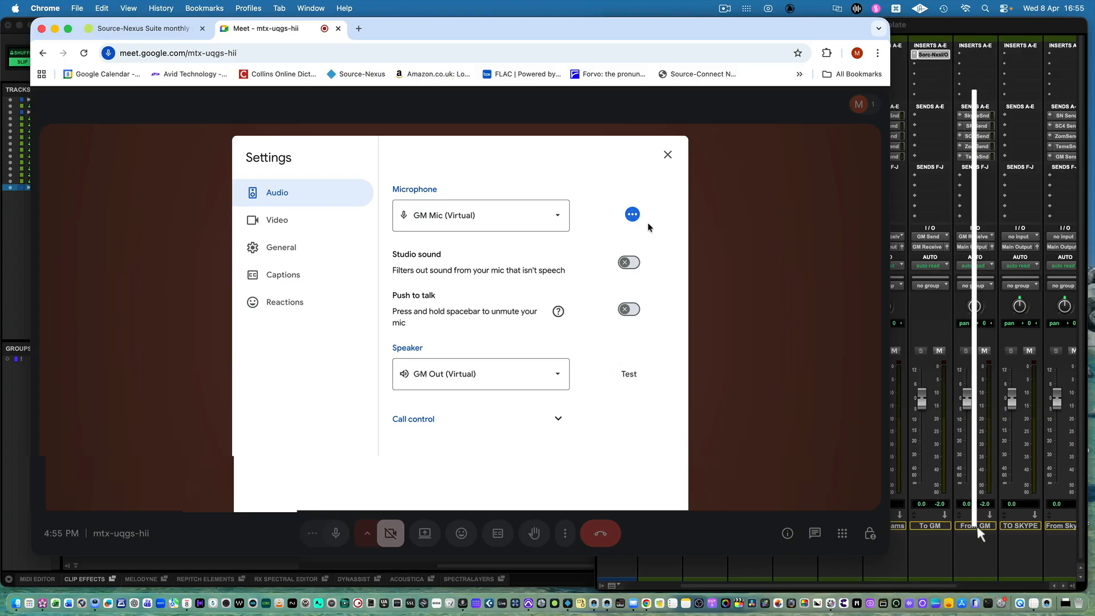
pyautogui.click(667, 155)
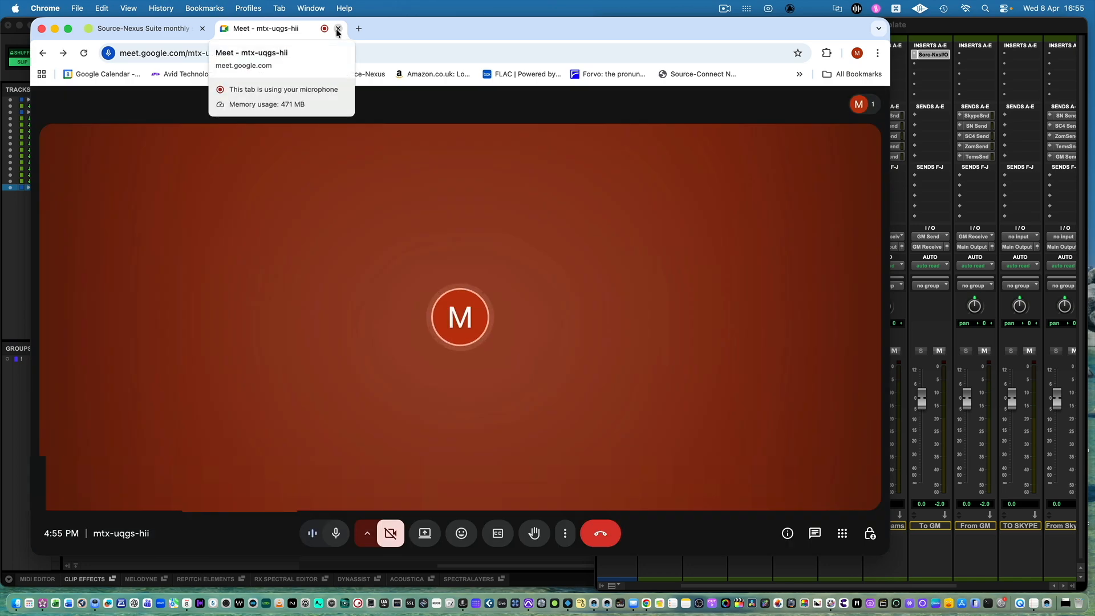
# Back in Pro Tools, copy To GM's Source-Nexus I/O insert to TO SKYPE, setting its send to Skype Mic channel 1 and receive to Skype Out channel 1.
pyautogui.hscroll(4, 967, 496)
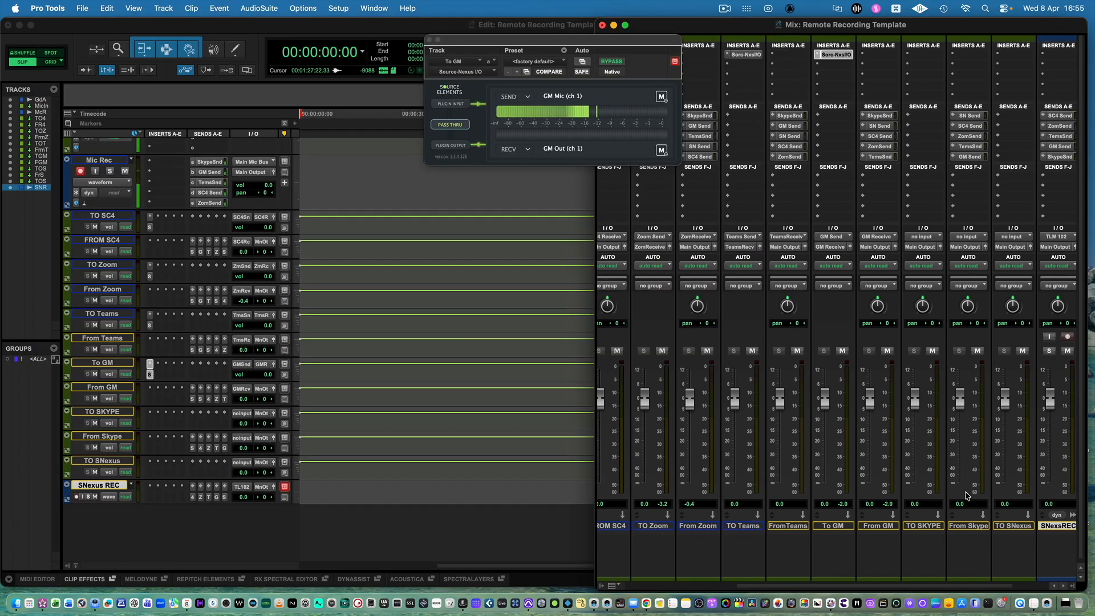
pyautogui.hscroll(3, 967, 496)
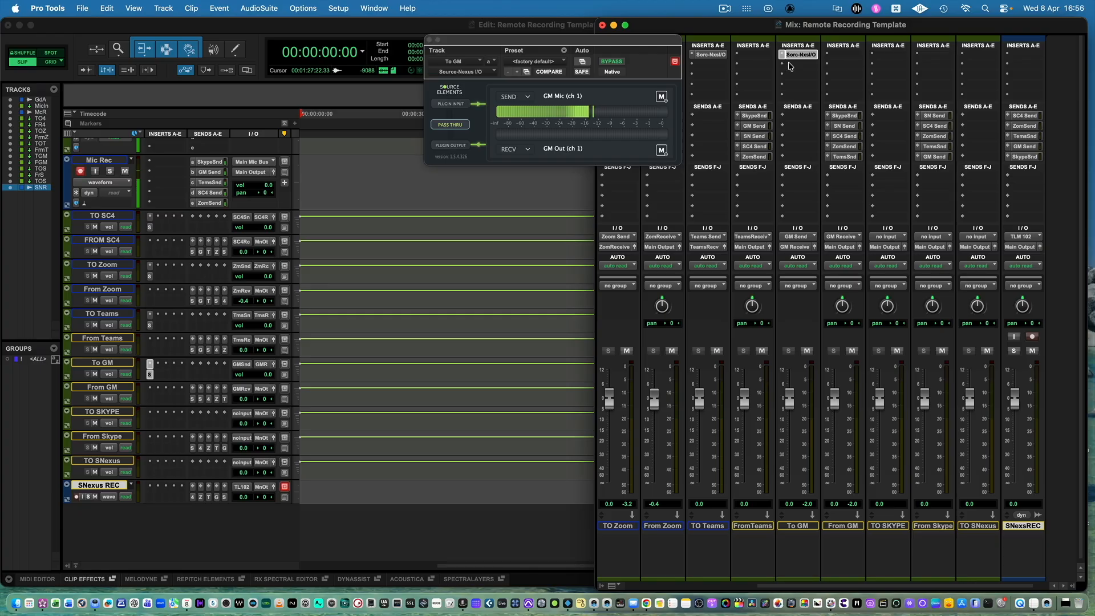
pyautogui.moveTo(801, 57); pyautogui.dragTo(894, 59)
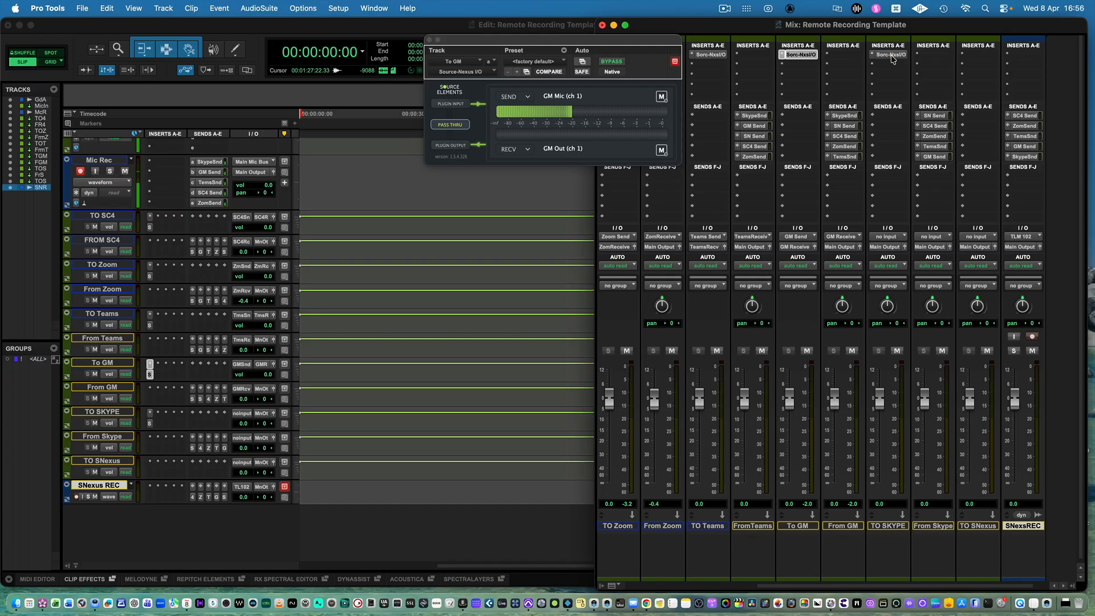
pyautogui.click(893, 60)
pyautogui.click(877, 56)
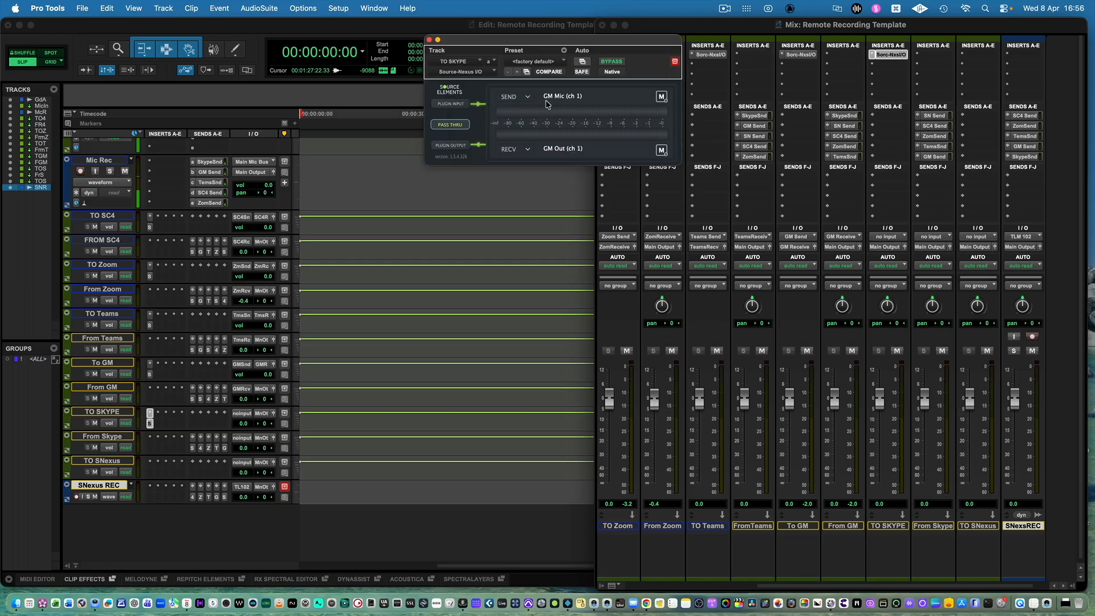
pyautogui.click(528, 97)
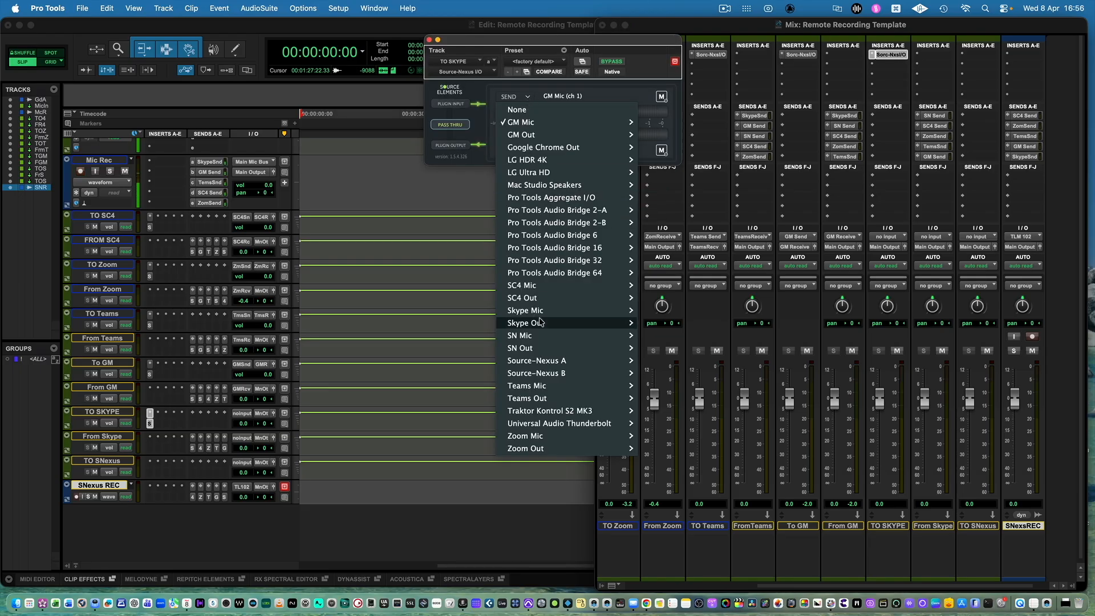
pyautogui.moveTo(576, 312)
pyautogui.click(650, 311)
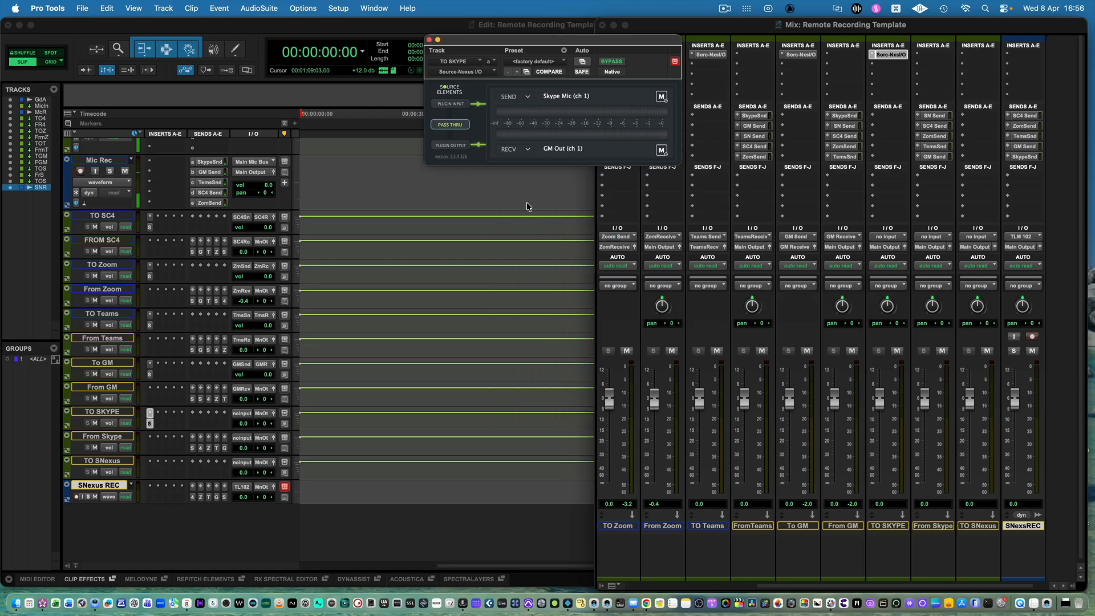
pyautogui.click(528, 150)
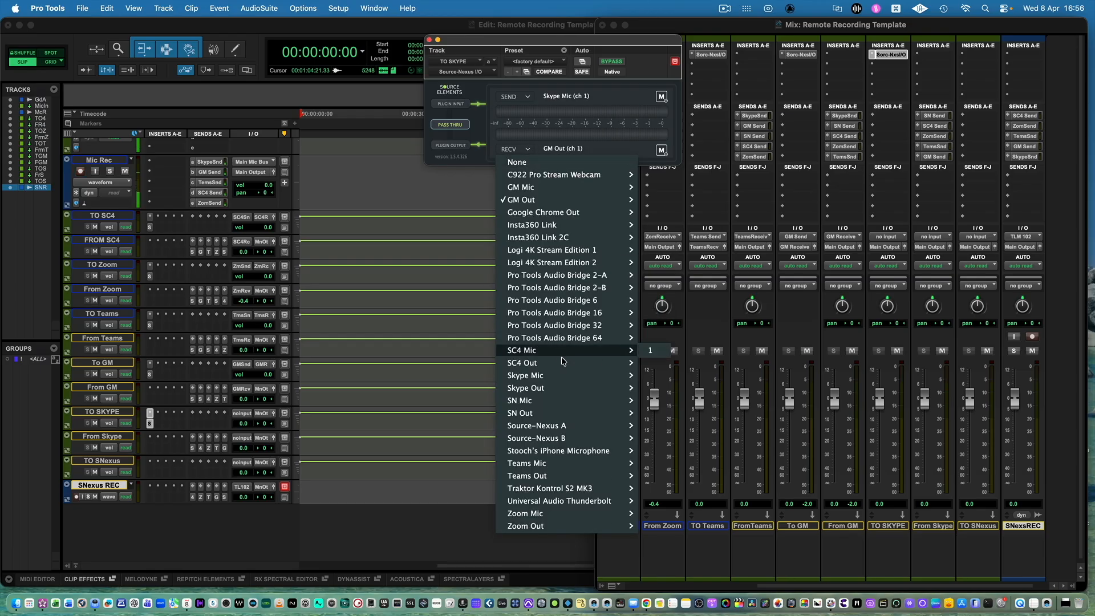
pyautogui.moveTo(567, 388)
pyautogui.click(654, 392)
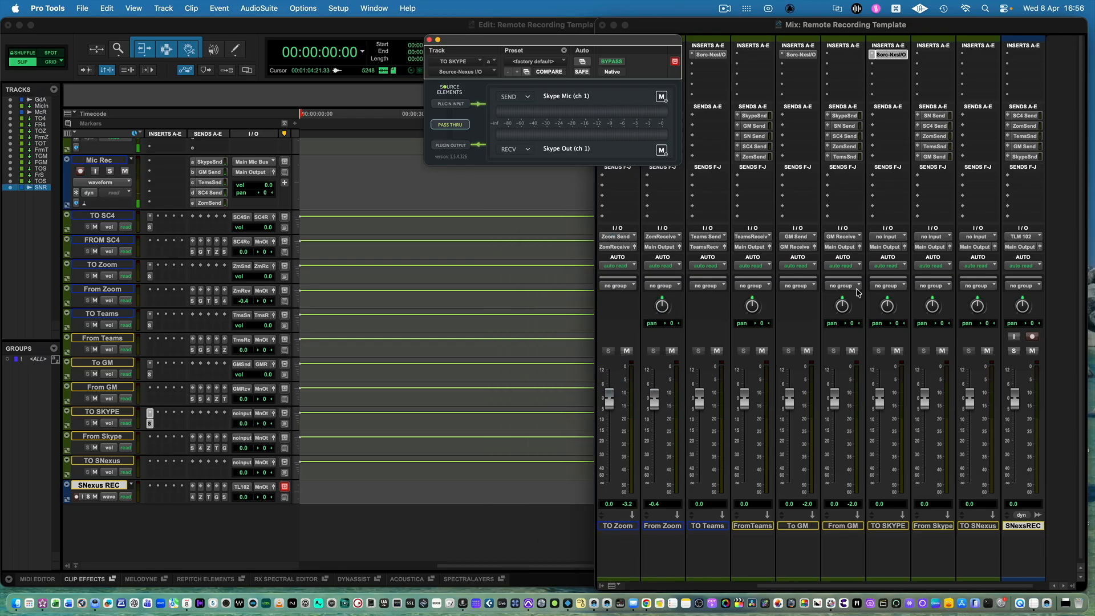
# Set the input of TO SKYPE to the Skype Send bus and its output to the Skype Receive bus.
pyautogui.click(888, 236)
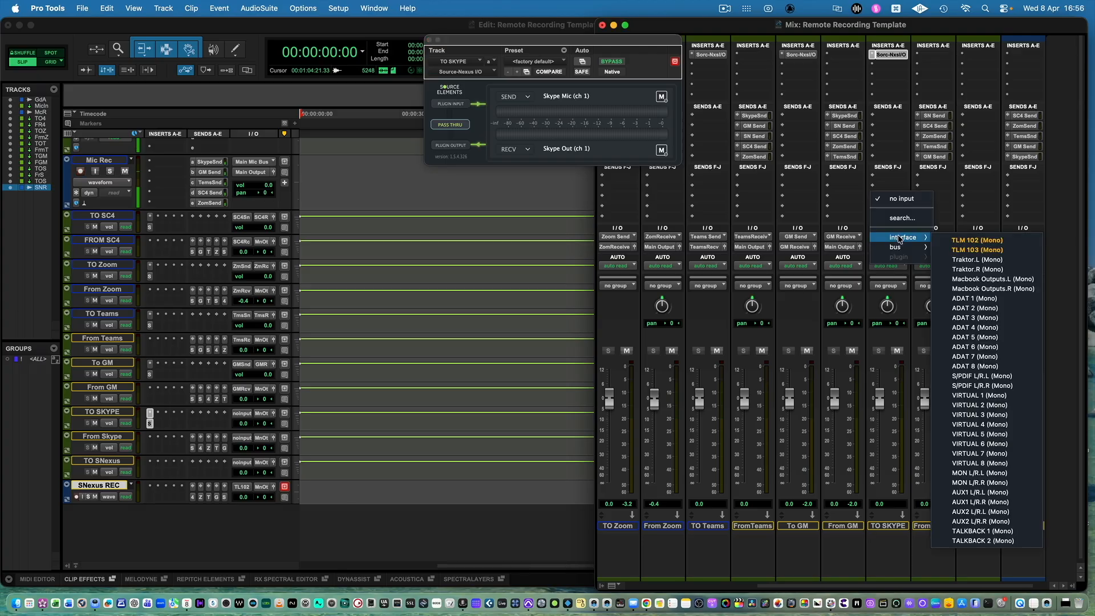
pyautogui.moveTo(896, 247)
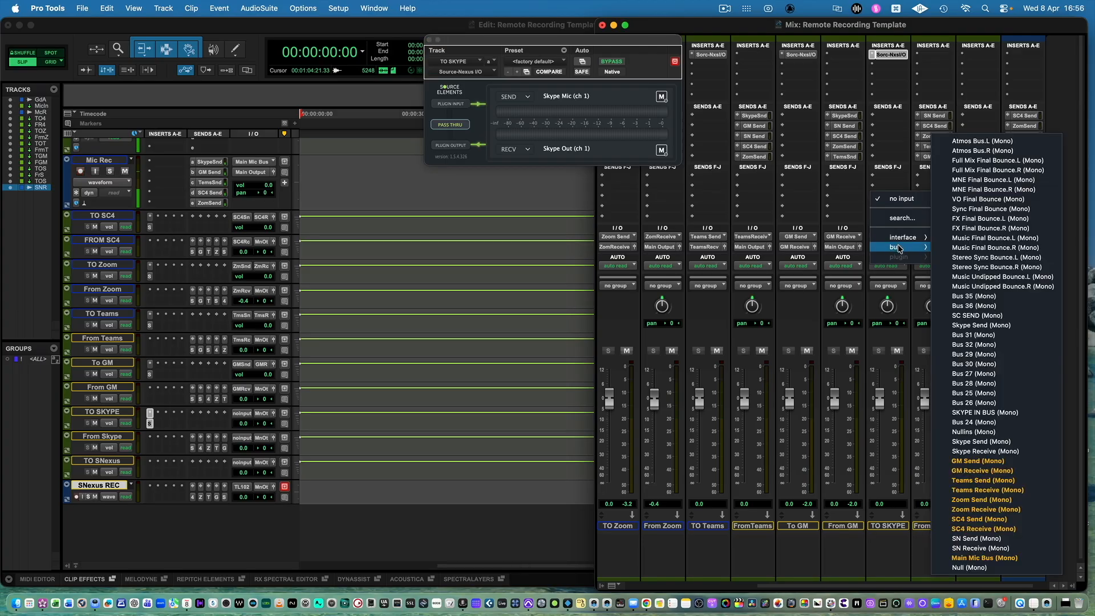
pyautogui.click(981, 442)
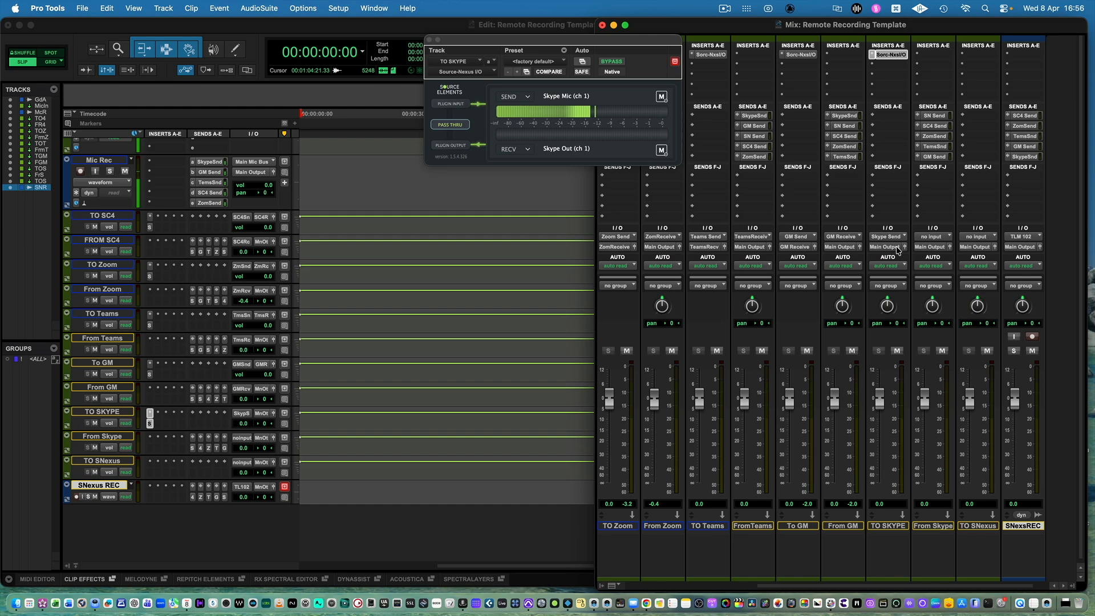
pyautogui.click(885, 247)
pyautogui.moveTo(894, 260)
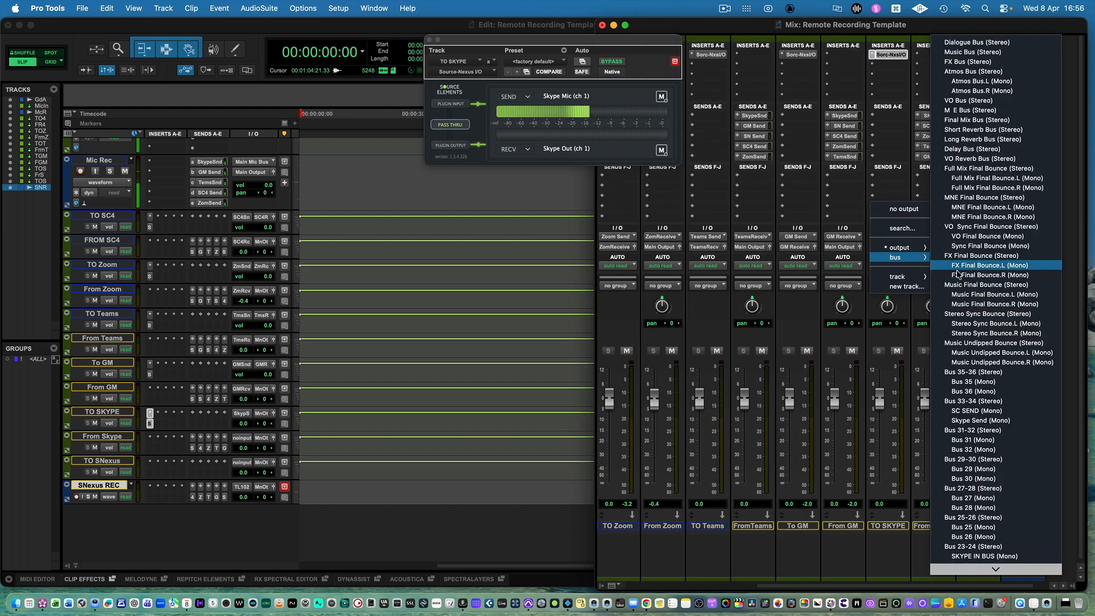
pyautogui.click(987, 498)
# Set the input of the From Skype track to the Skype Receive bus and close the Source-Nexus I/O plugin window.
pyautogui.click(935, 237)
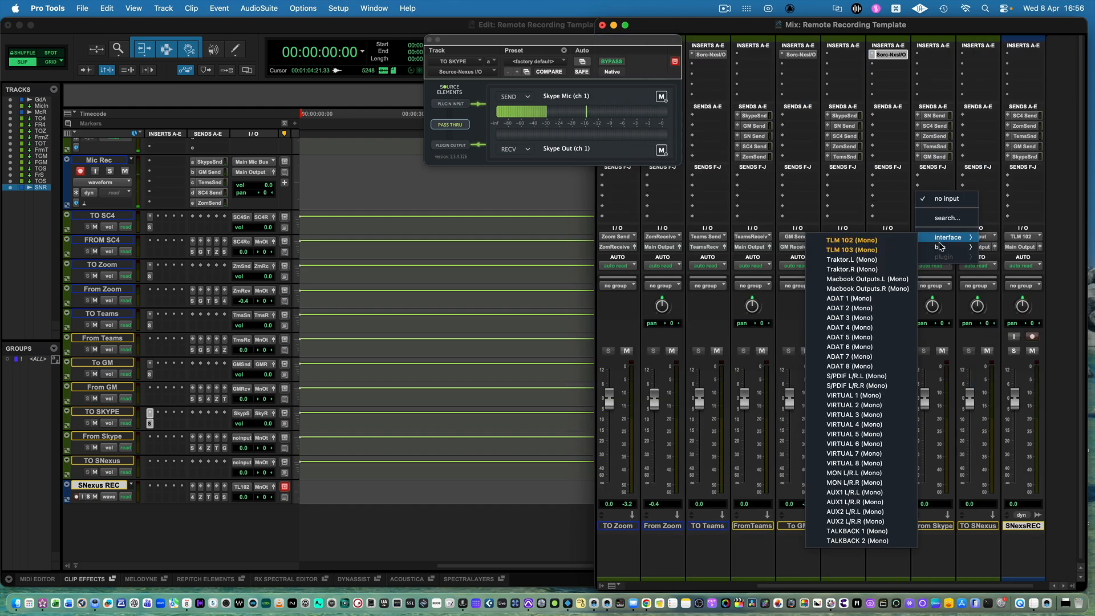
pyautogui.moveTo(941, 247)
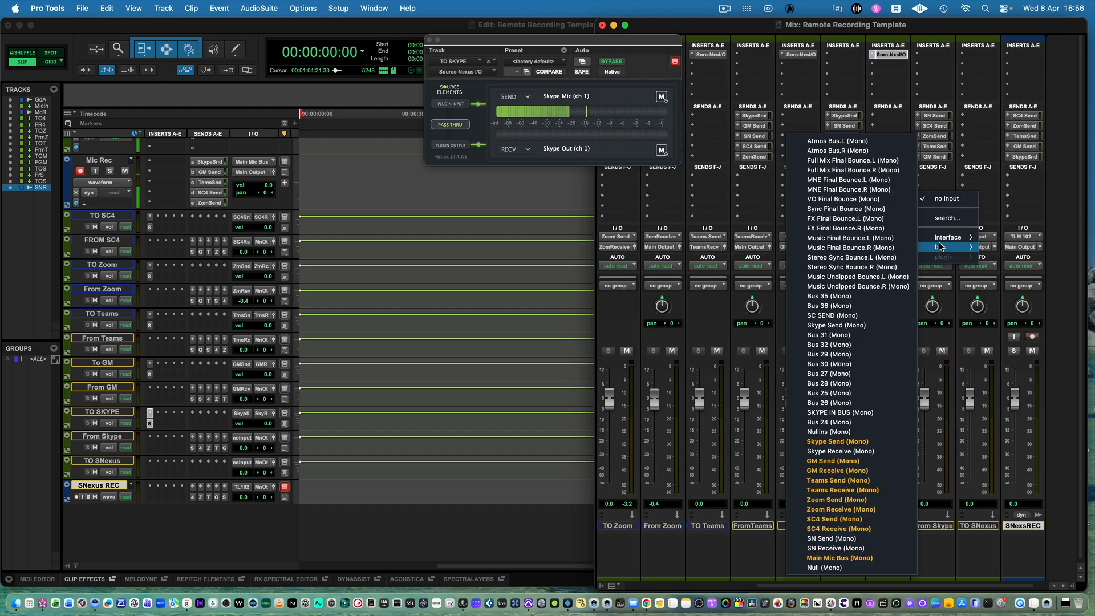
pyautogui.click(857, 451)
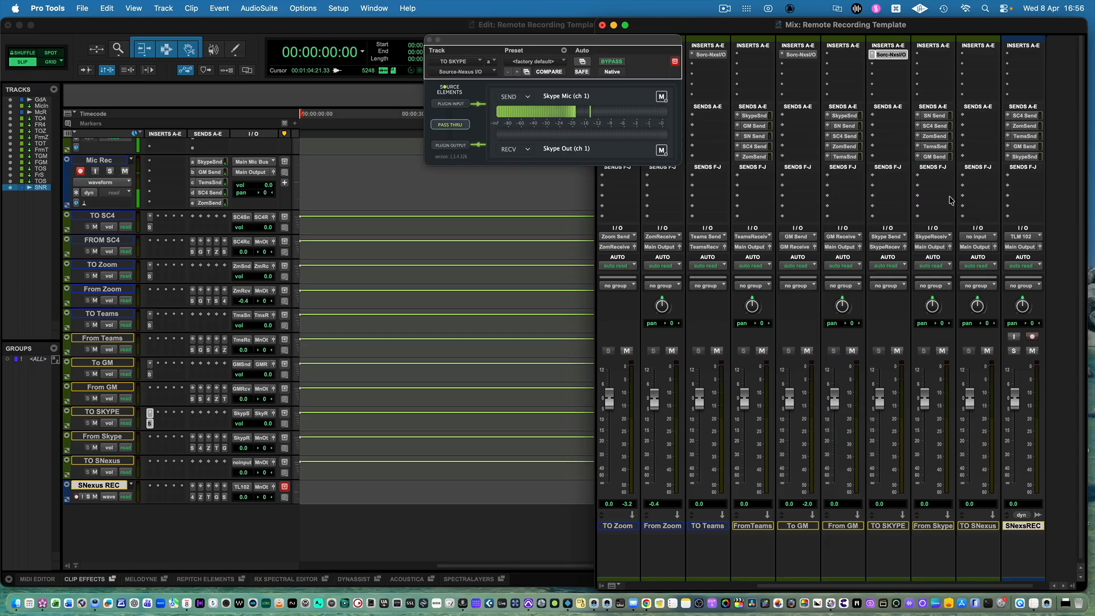
pyautogui.click(429, 40)
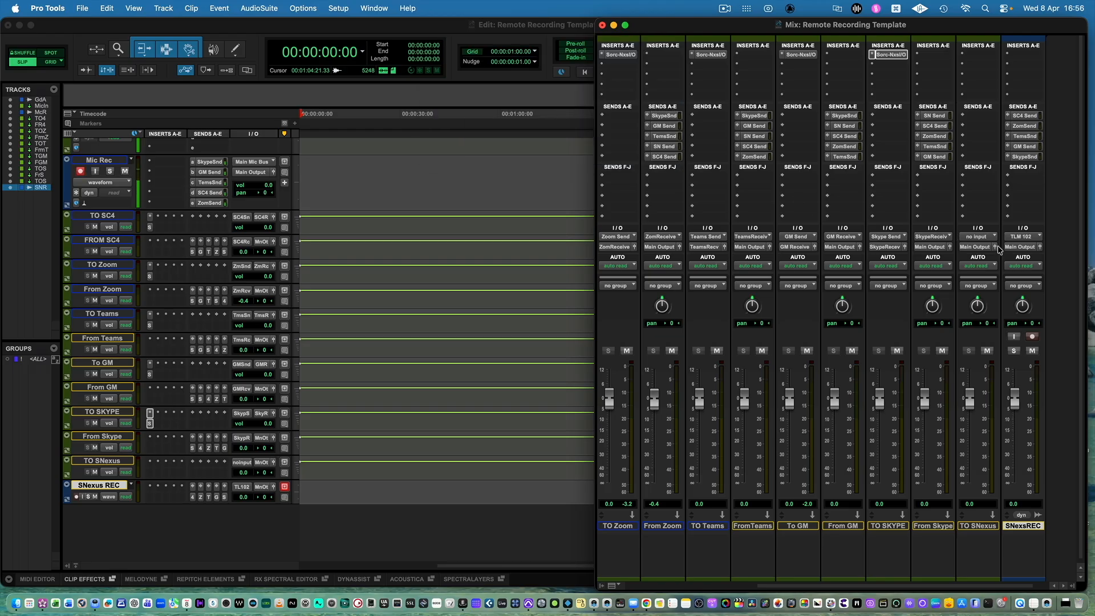
# Copy TO SKYPE's Source-Nexus I/O insert to TO SNexus, setting its send to SN Mic channel 1 and receive to SN Out channel 1.
pyautogui.hscroll(2, 984, 241)
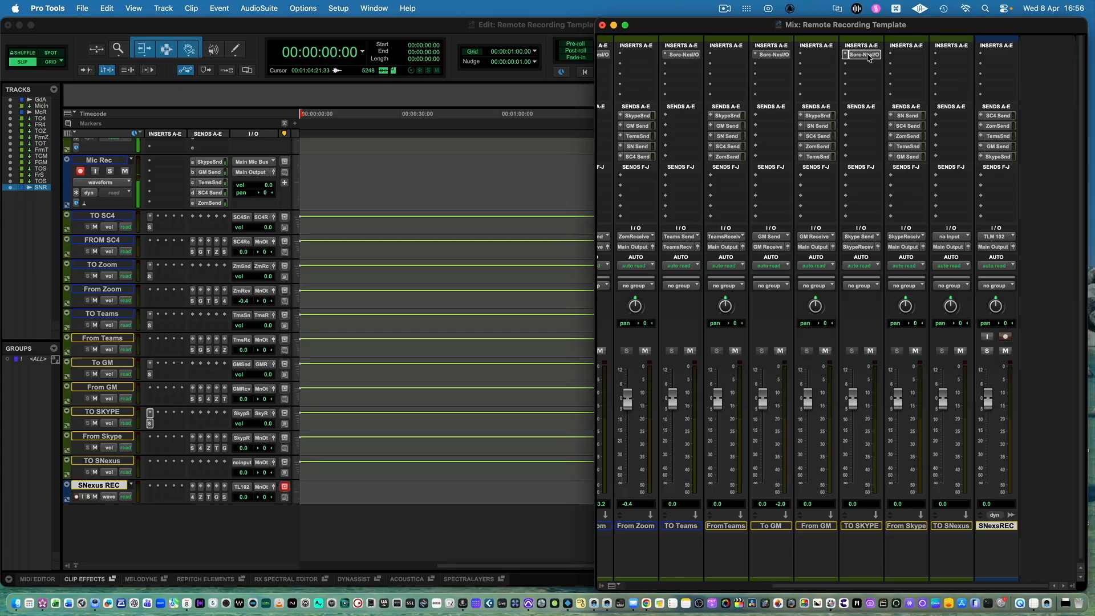
pyautogui.moveTo(868, 56); pyautogui.dragTo(961, 56)
pyautogui.click(960, 56)
pyautogui.click(557, 96)
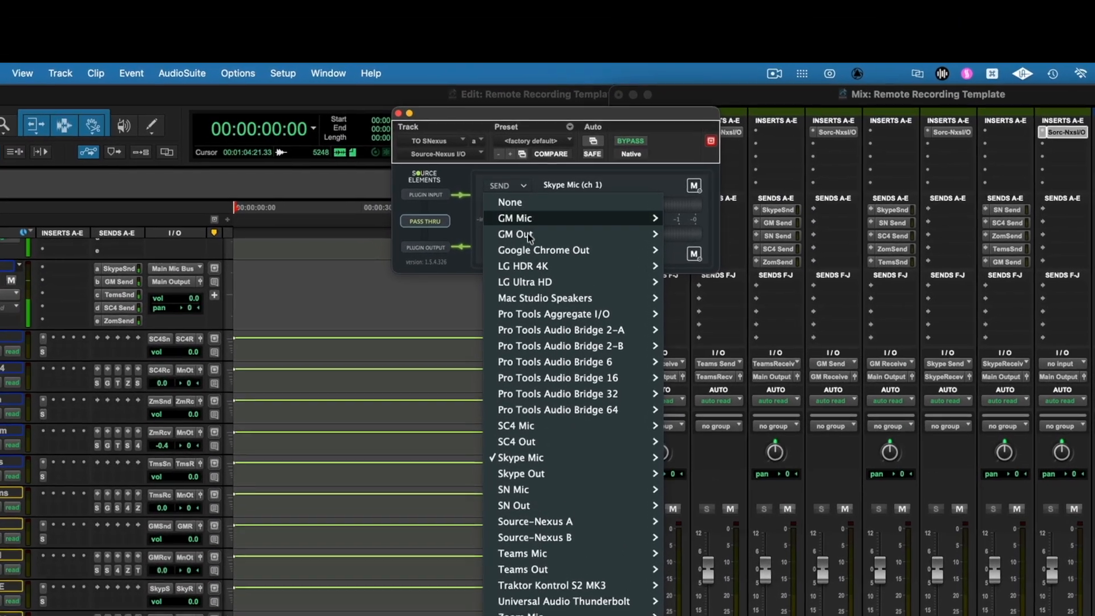
pyautogui.moveTo(548, 313)
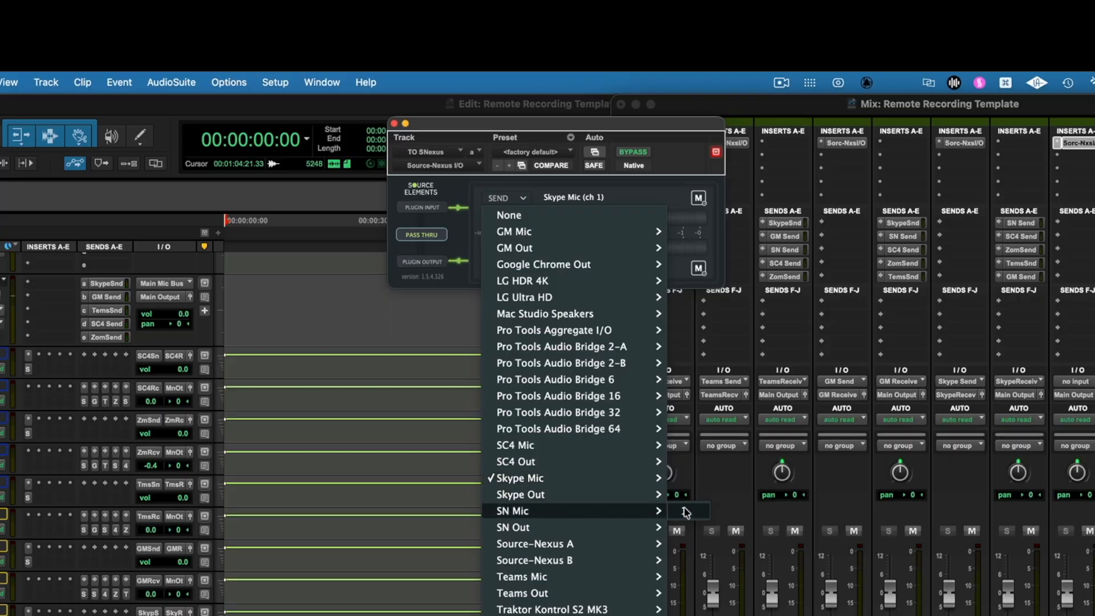
pyautogui.click(682, 512)
pyautogui.click(541, 268)
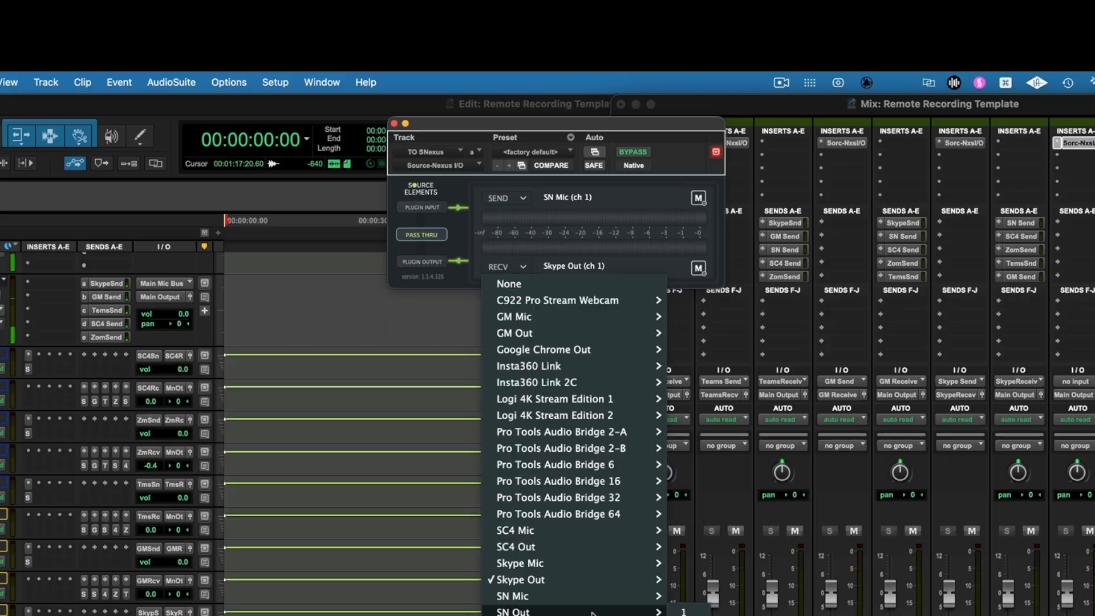
pyautogui.click(686, 612)
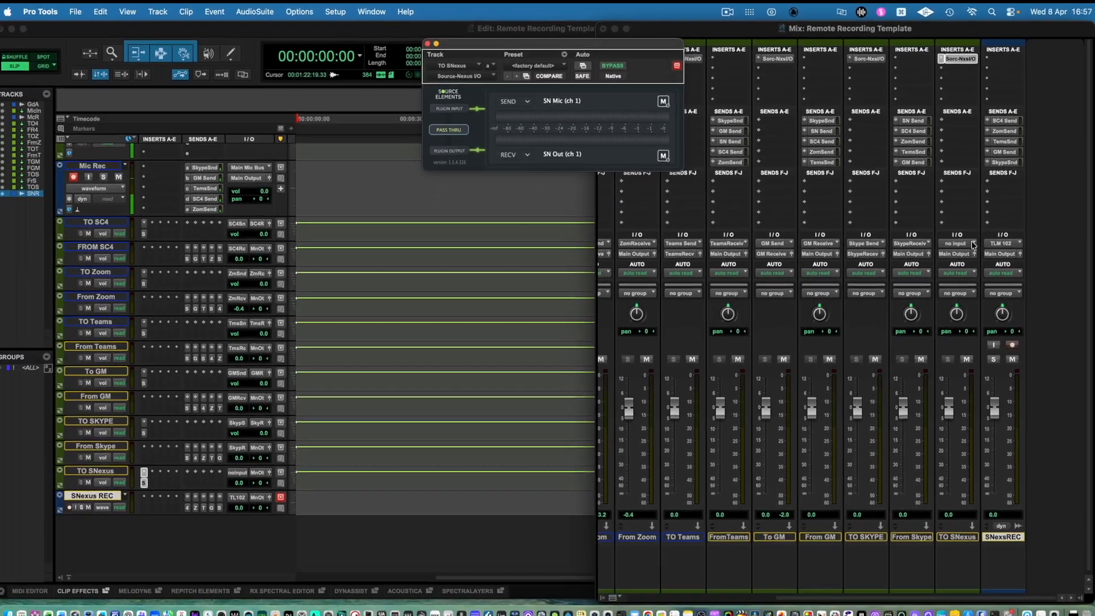
# Set the input of TO SNexus to the SN Send bus and its output to the SN Receive bus.
pyautogui.click(1087, 387)
pyautogui.moveTo(1094, 387)
pyautogui.moveTo(961, 247)
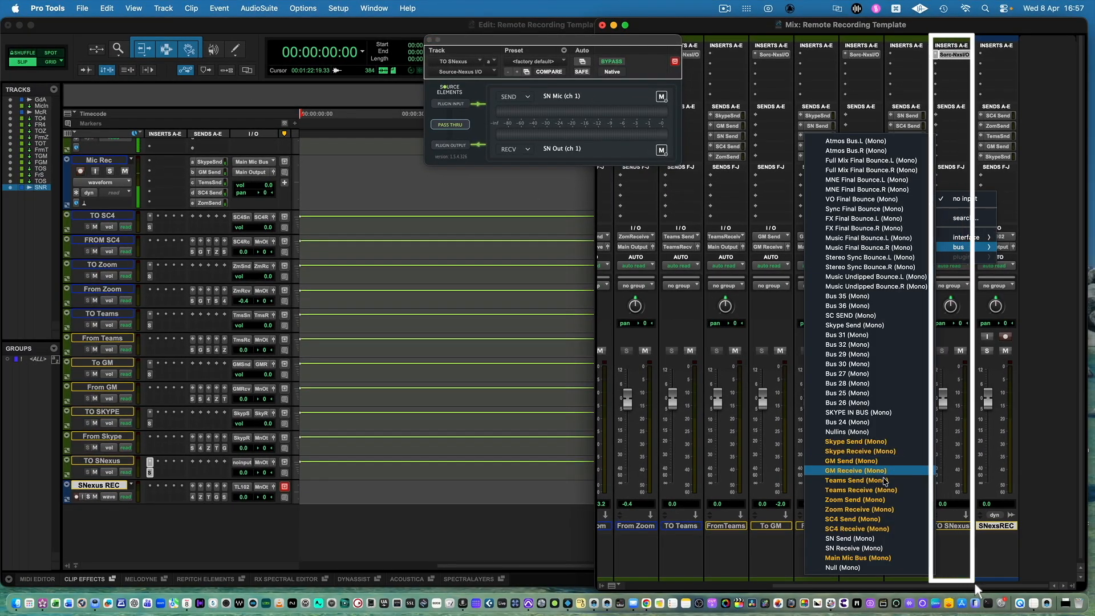
pyautogui.click(876, 539)
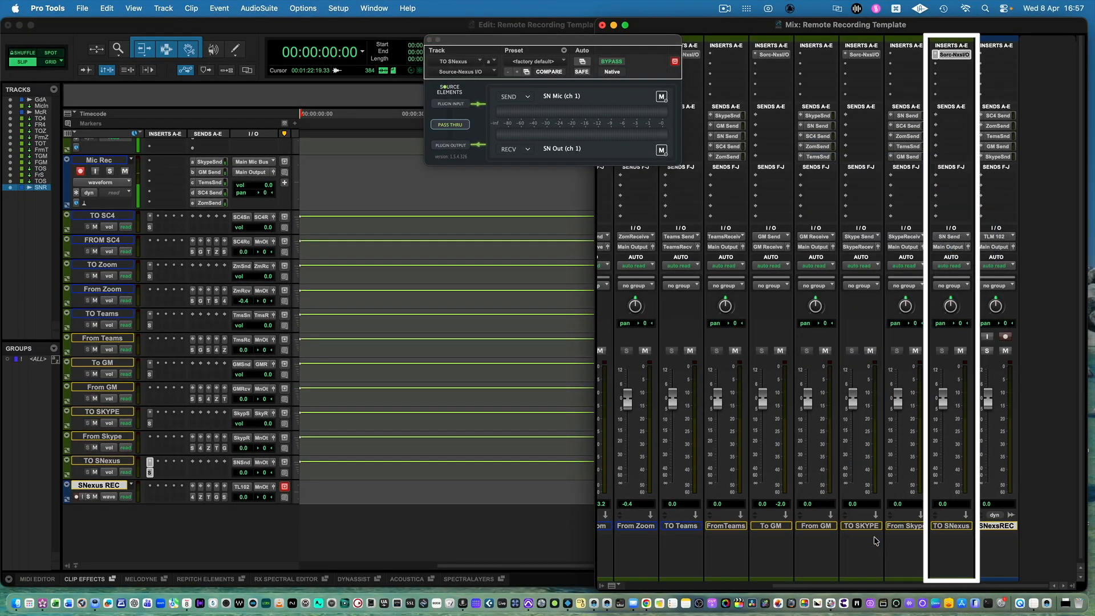
pyautogui.click(951, 247)
pyautogui.moveTo(950, 247)
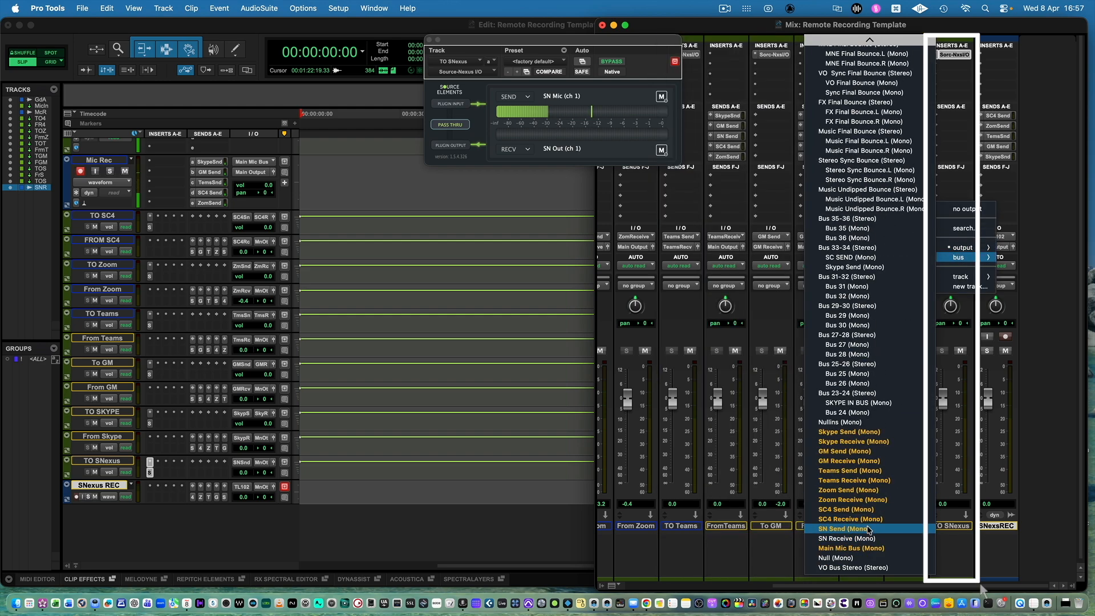
pyautogui.click(847, 539)
# Set the input of SNexus REC to the SN Receive bus and toggle its input monitoring on and off again.
pyautogui.click(997, 236)
pyautogui.moveTo(1008, 239)
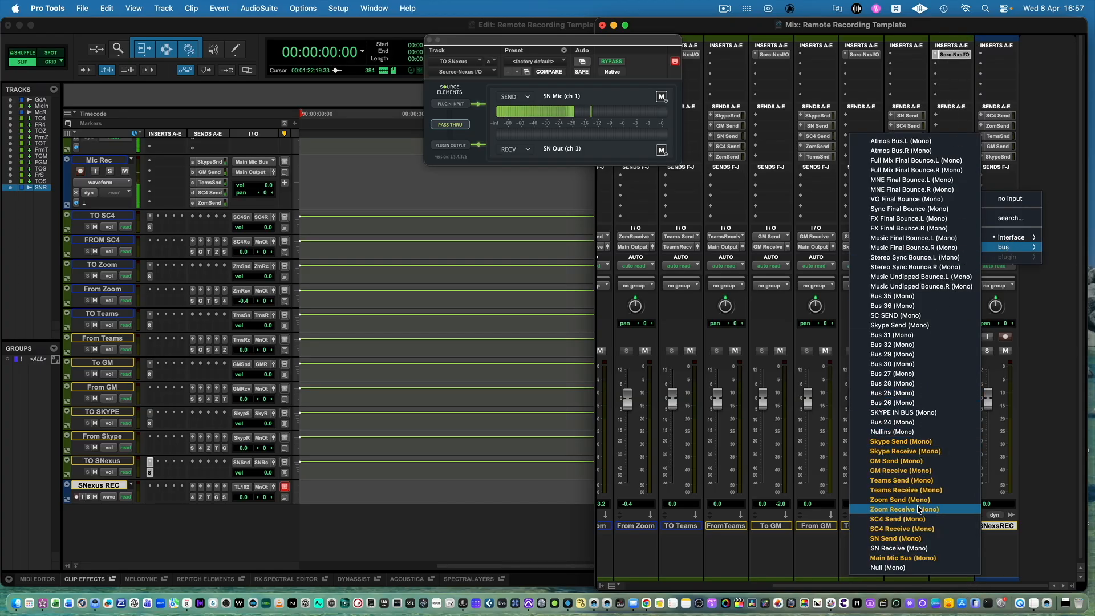
pyautogui.click(914, 549)
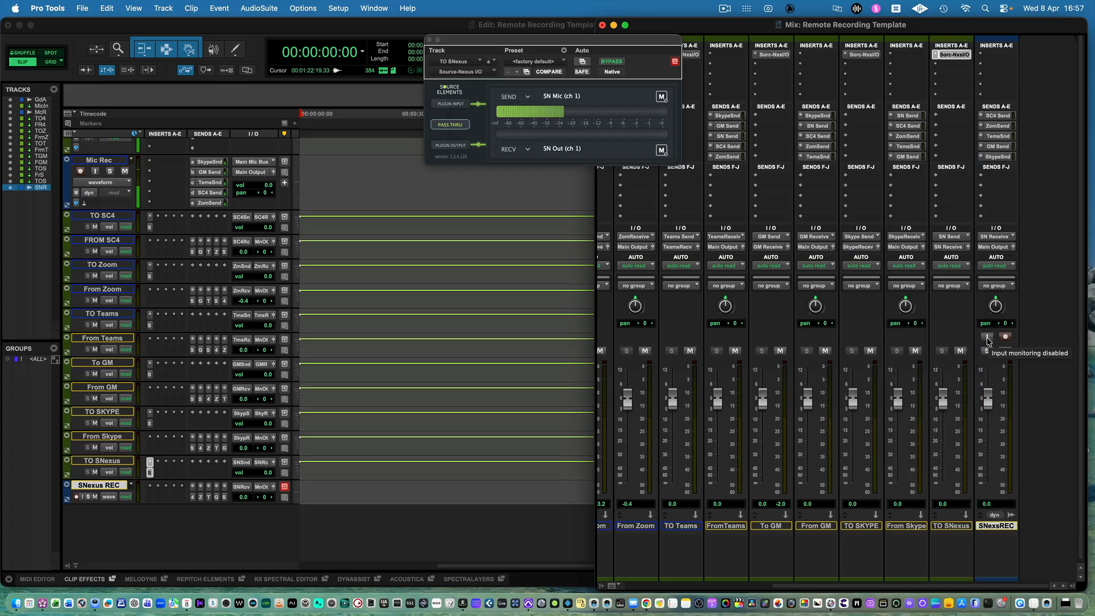
pyautogui.click(987, 338)
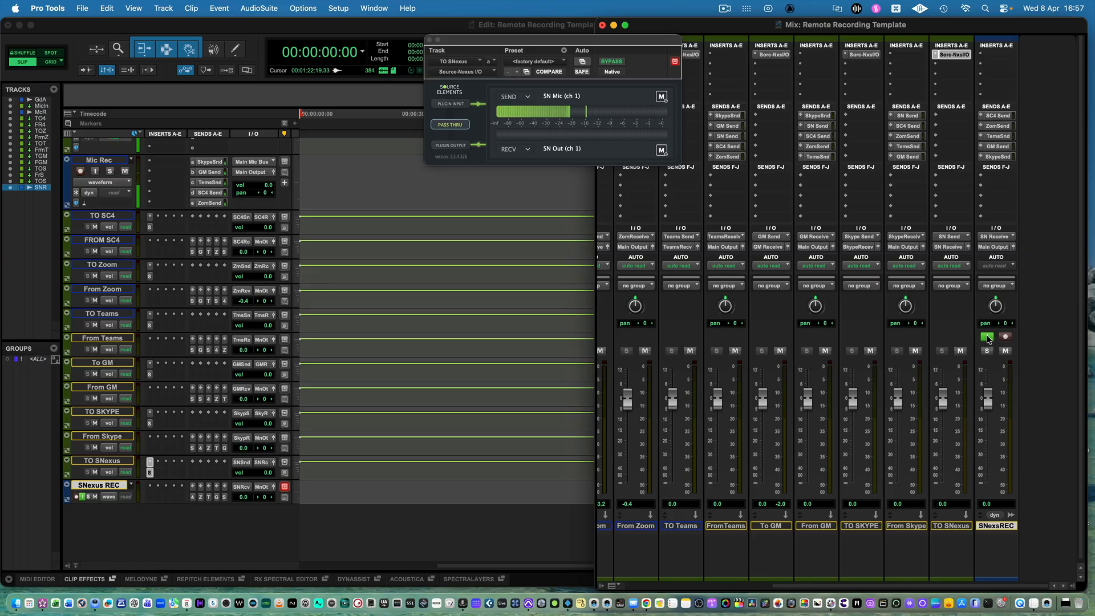
pyautogui.click(988, 338)
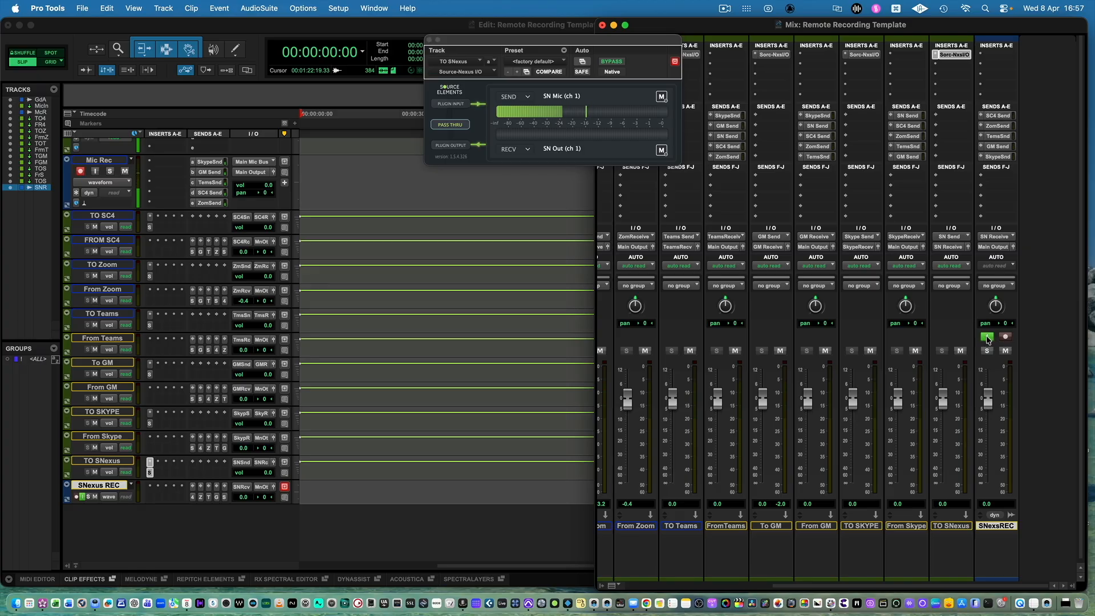
# Turn on input monitoring for SNexus REC and play the speaker test sound from the Source-Nexus chat settings in Chrome.
pyautogui.click(646, 599)
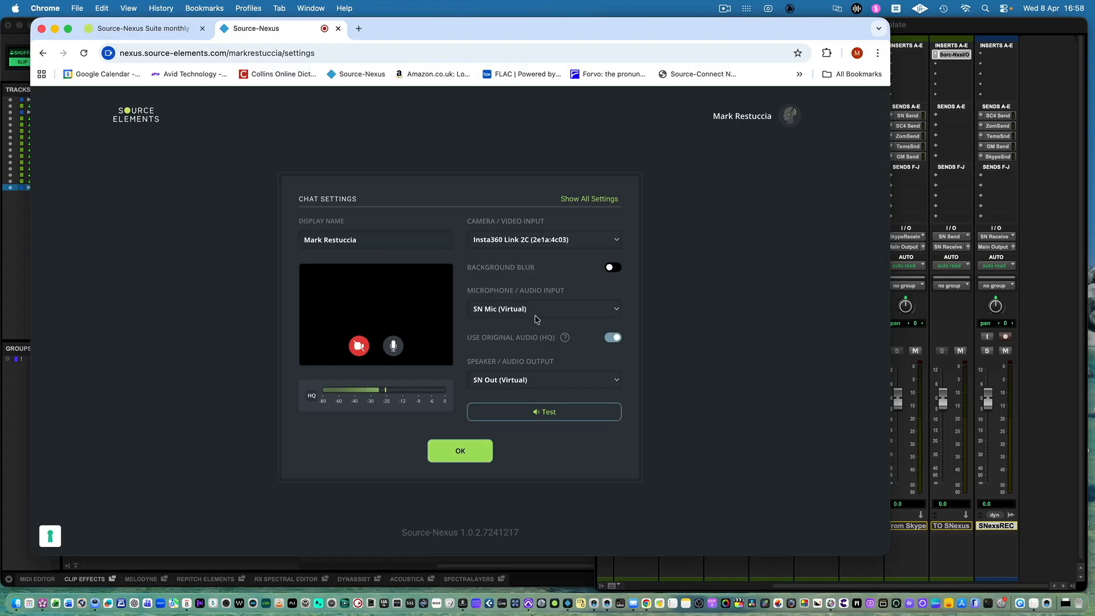
pyautogui.click(618, 310)
pyautogui.click(636, 309)
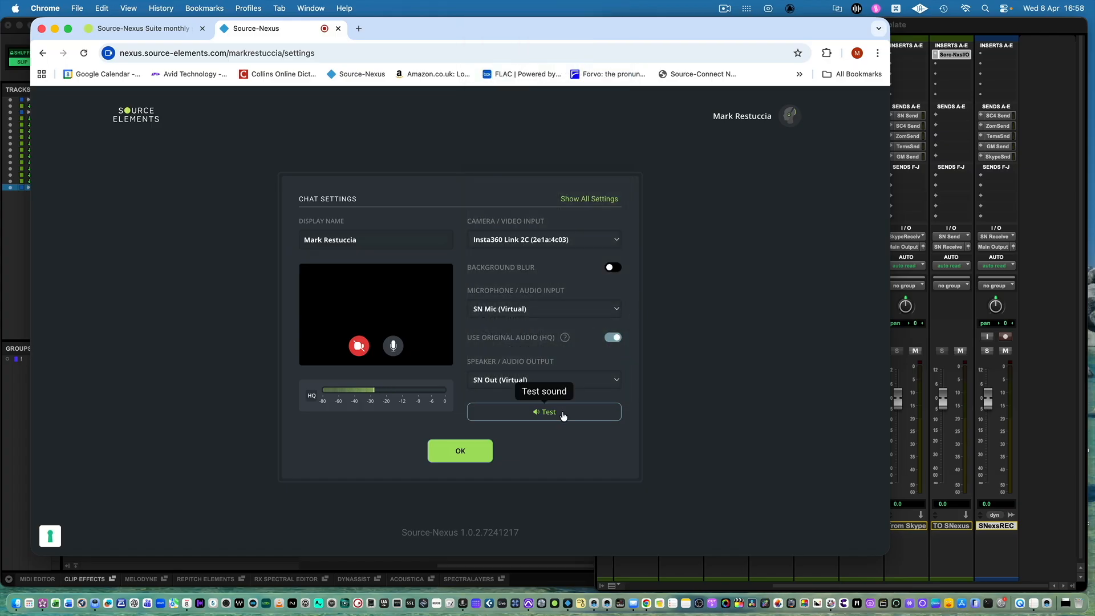
pyautogui.click(988, 339)
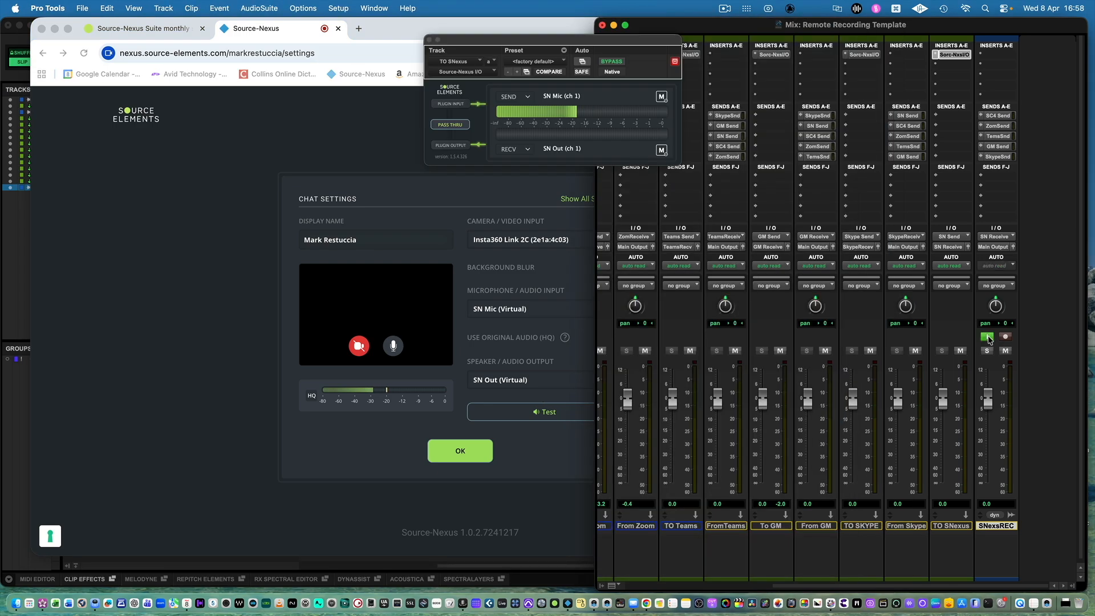
pyautogui.click(574, 366)
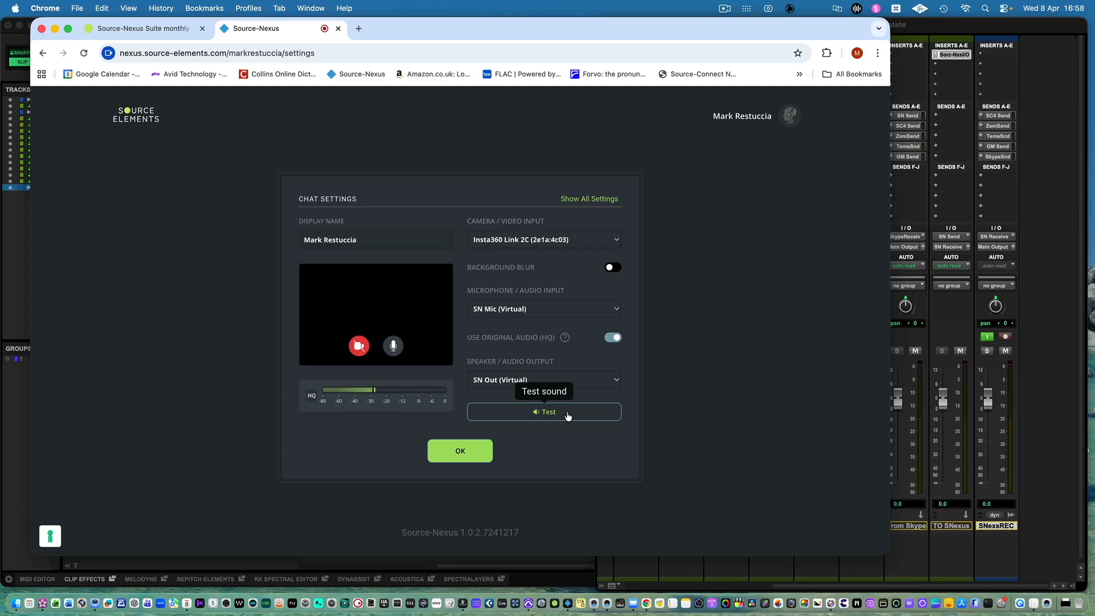
pyautogui.click(568, 416)
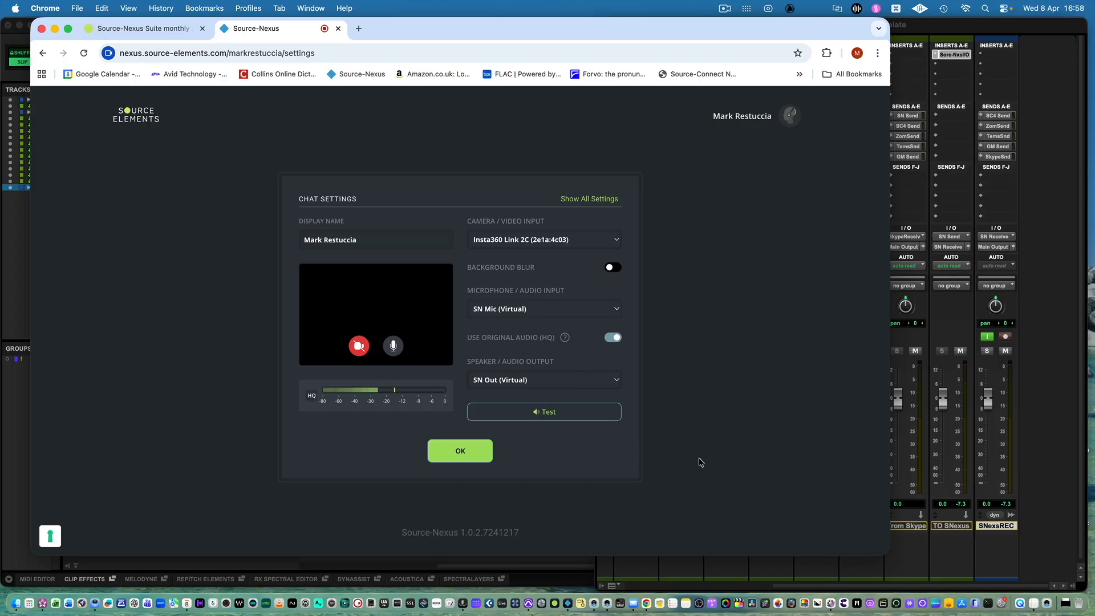
# Switch back to Pro Tools and change the Mic Rec track's view from waveform to playlists.
pyautogui.press('super+Tab')
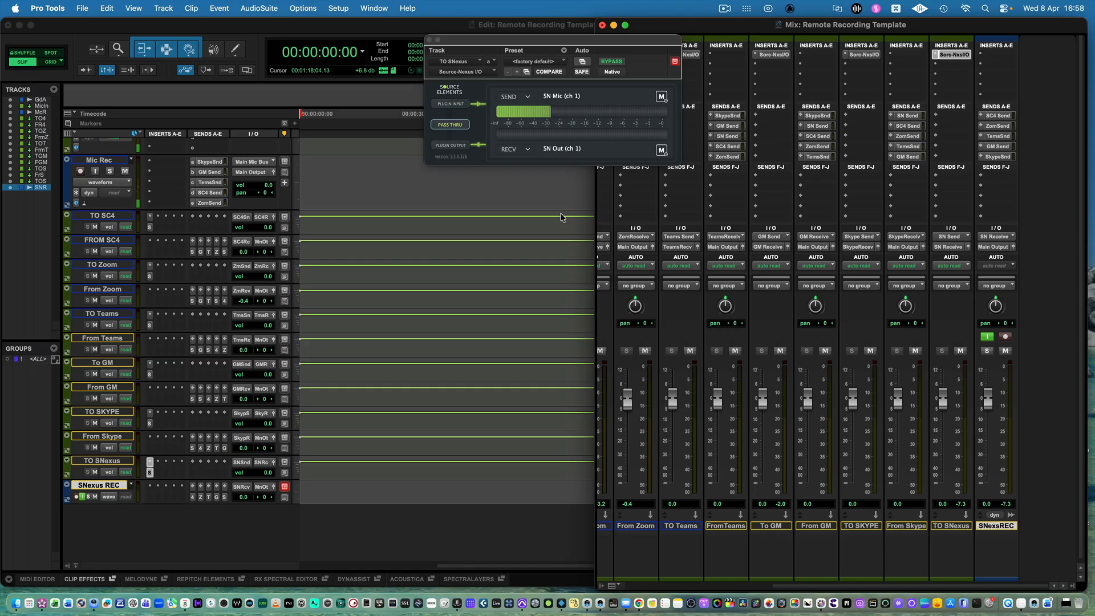
pyautogui.hscroll(-2, 917, 496)
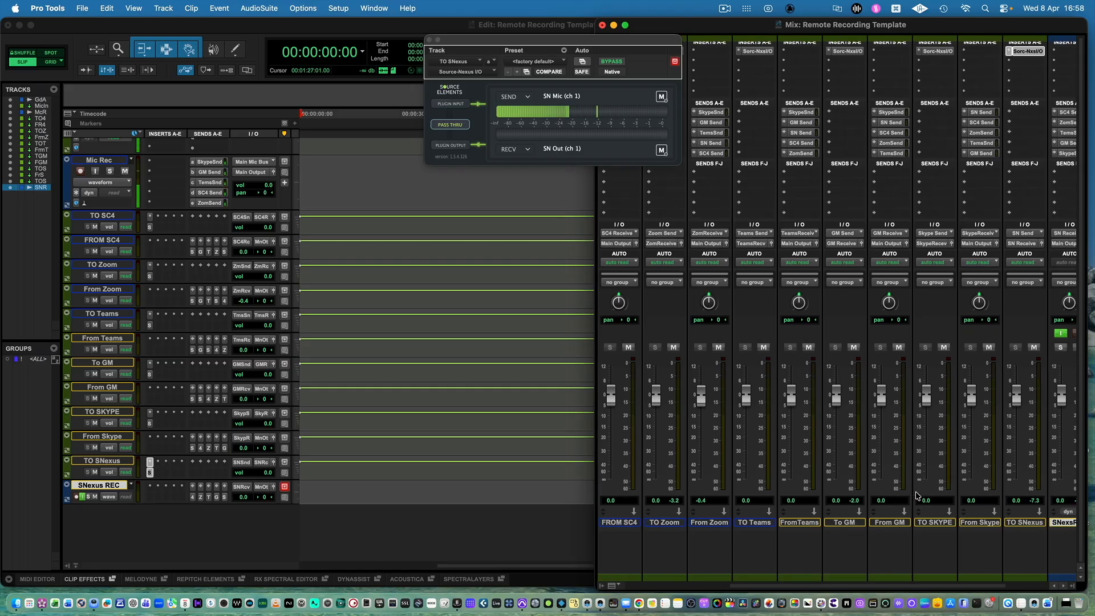
pyautogui.hscroll(1, 918, 496)
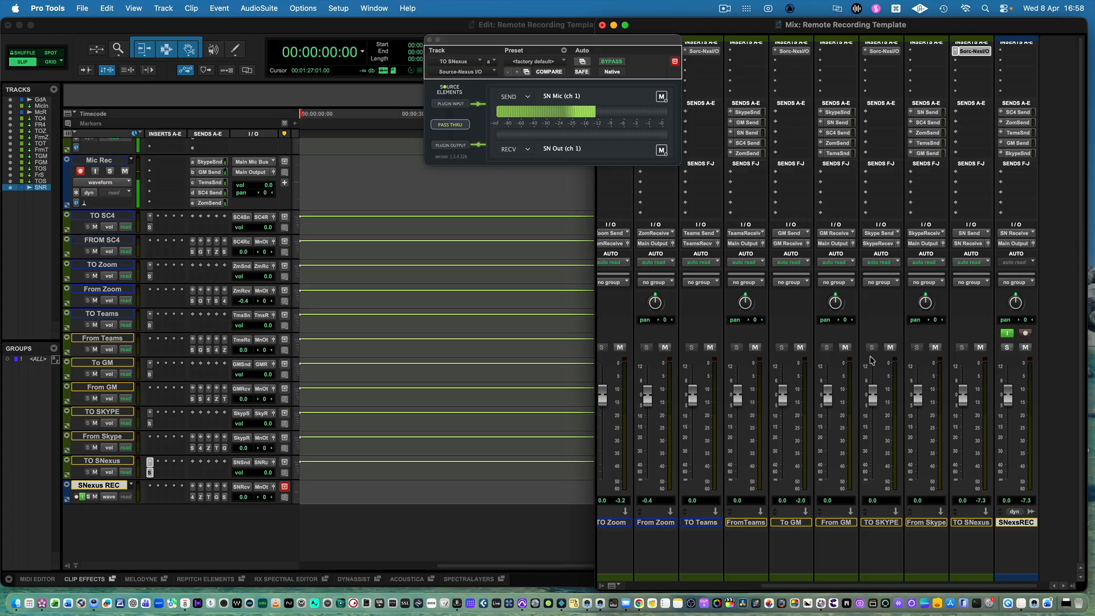
pyautogui.hscroll(-5, 696, 360)
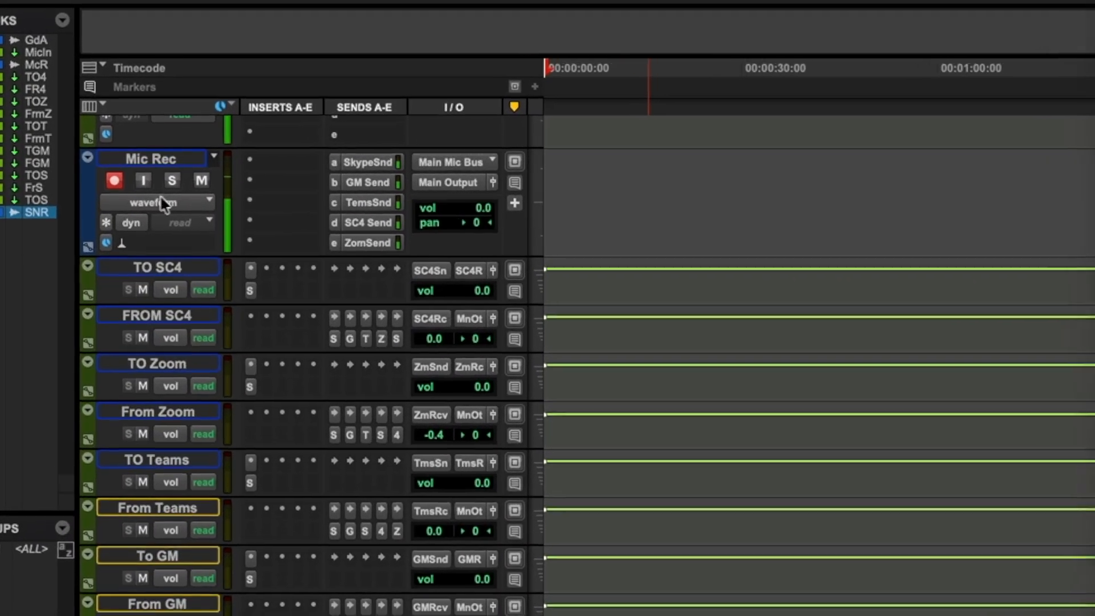
pyautogui.click(112, 183)
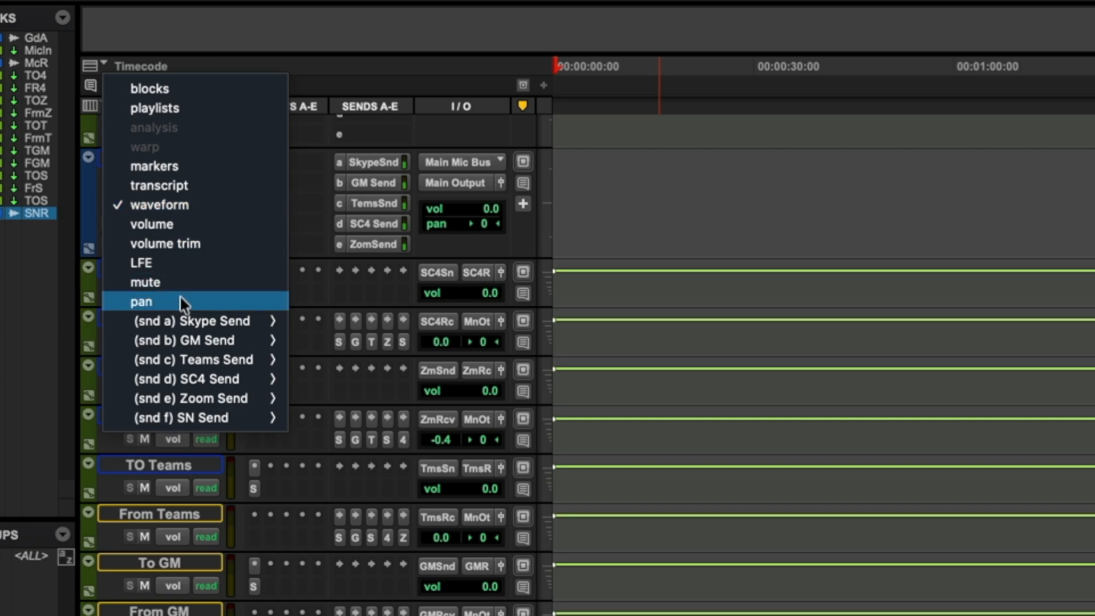
pyautogui.click(194, 108)
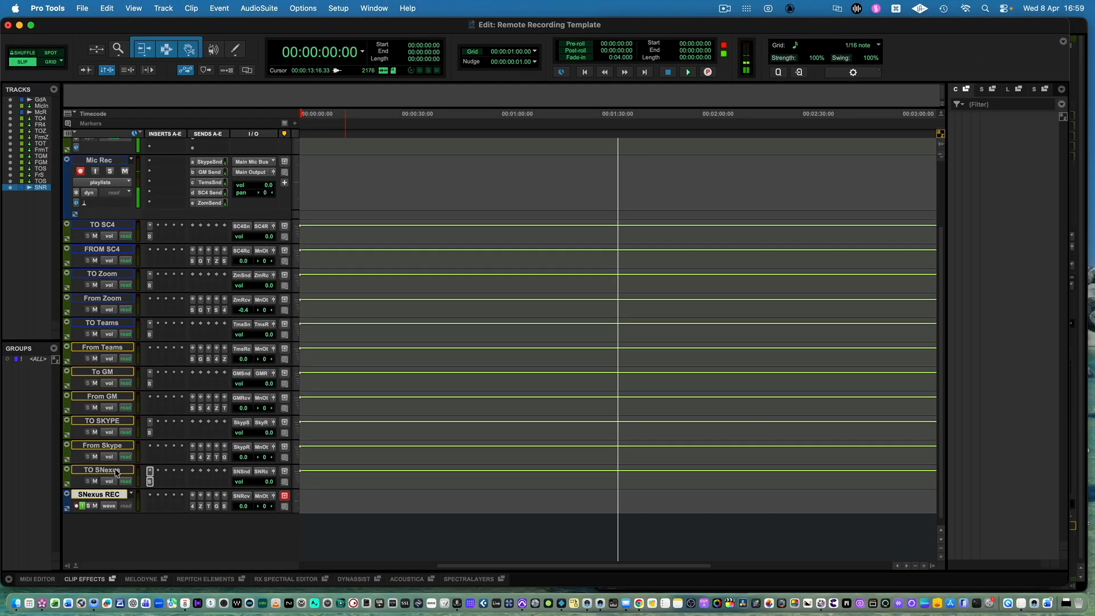
# Move the TO SNexus and SNexus REC tracks together to directly below Mic Rec, above TO SC4.
pyautogui.keyDown('shift'); pyautogui.click(113, 470); pyautogui.keyUp('shift')
pyautogui.moveTo(113, 470); pyautogui.dragTo(111, 226)
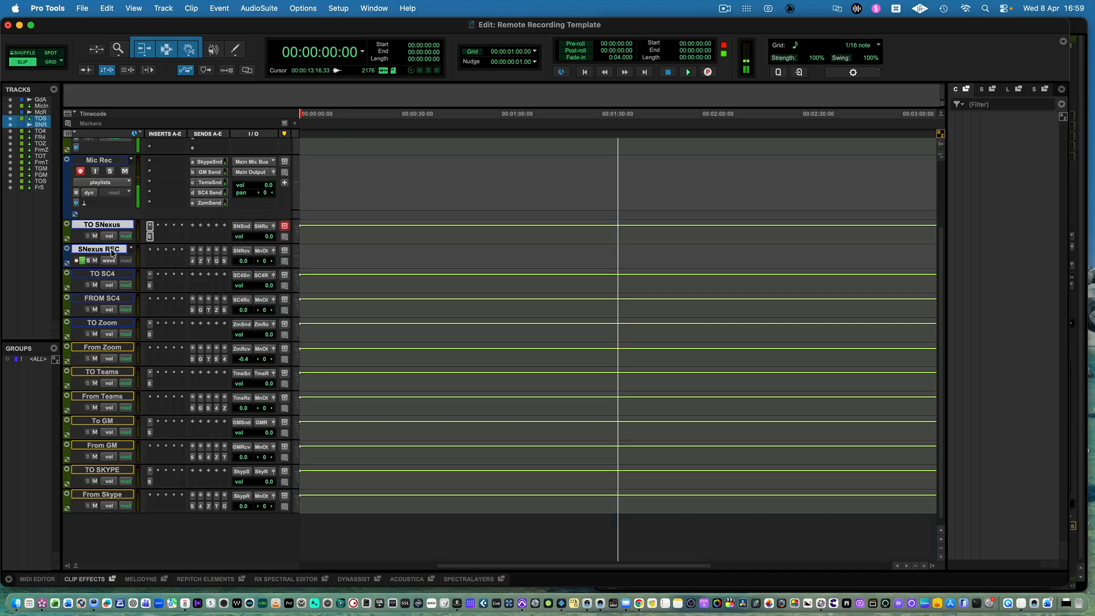
pyautogui.click(555, 166)
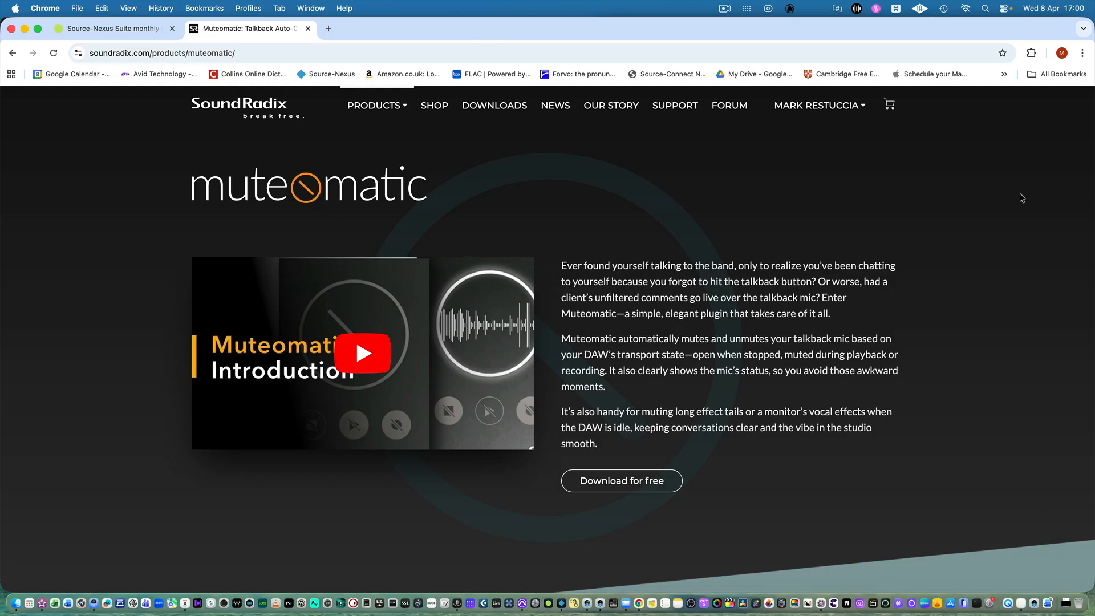
# Shrink and reposition the Chrome window showing the Sound Radix Muteomatic product page.
pyautogui.moveTo(1004, 32); pyautogui.dragTo(966, 32)
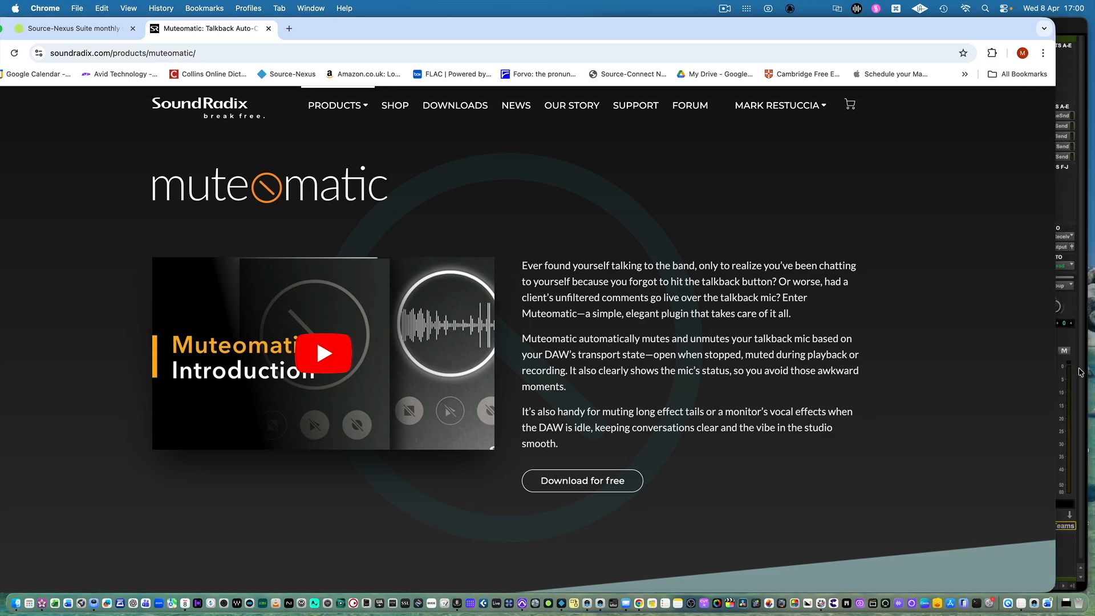
pyautogui.moveTo(1048, 587); pyautogui.dragTo(901, 566)
pyautogui.moveTo(524, 26); pyautogui.dragTo(689, 30)
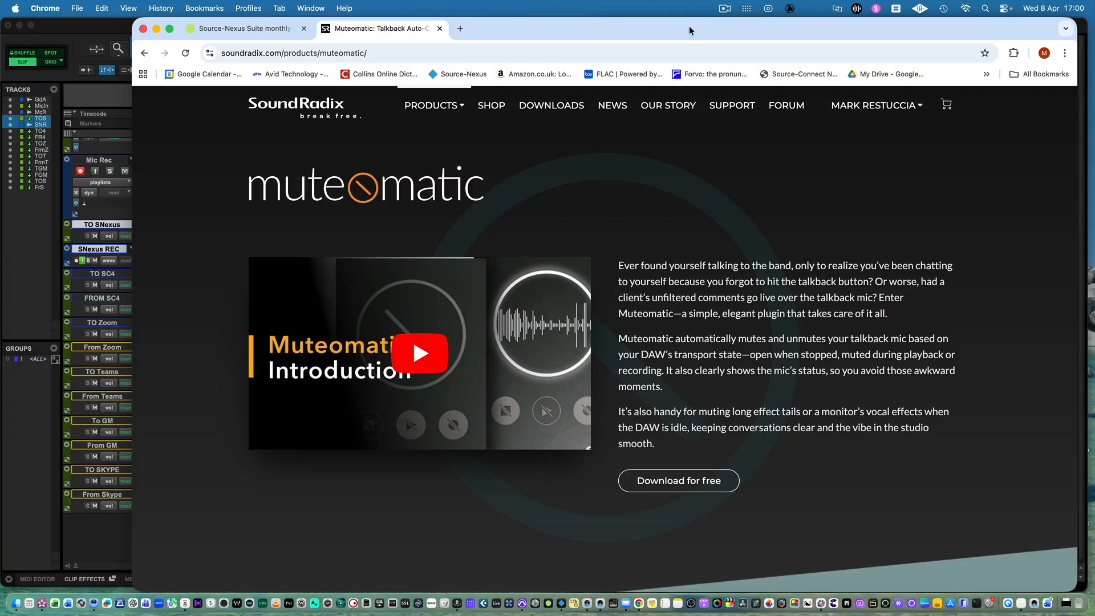
# Switch to Pro Tools and insert Sound Radix's Muteomatic plugin in the first insert slot of the From Zoom track.
pyautogui.press('super+Tab')
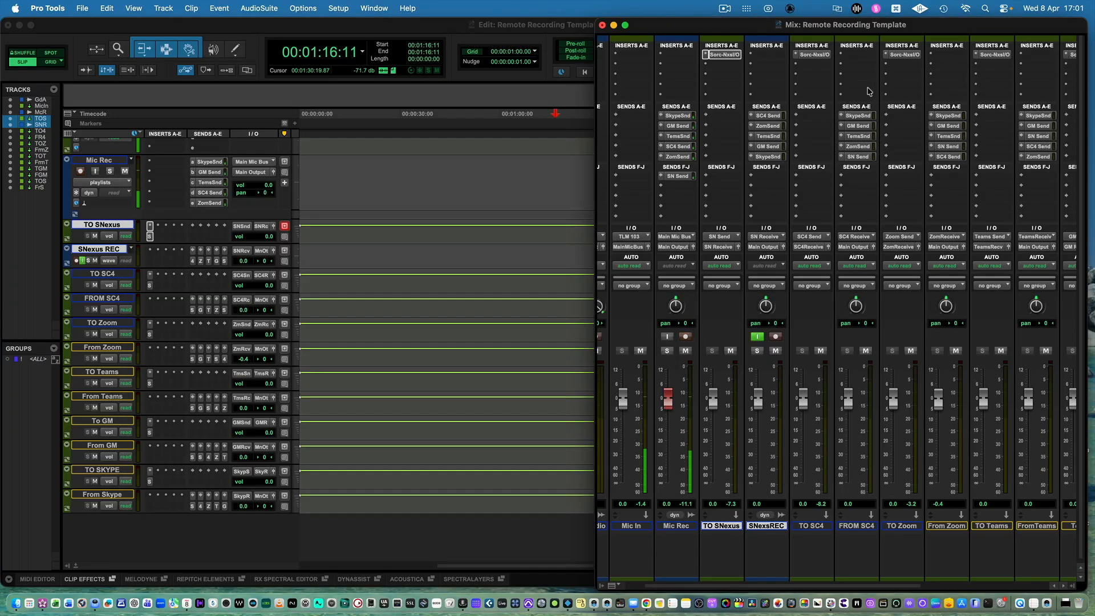
pyautogui.hscroll(3, 866, 89)
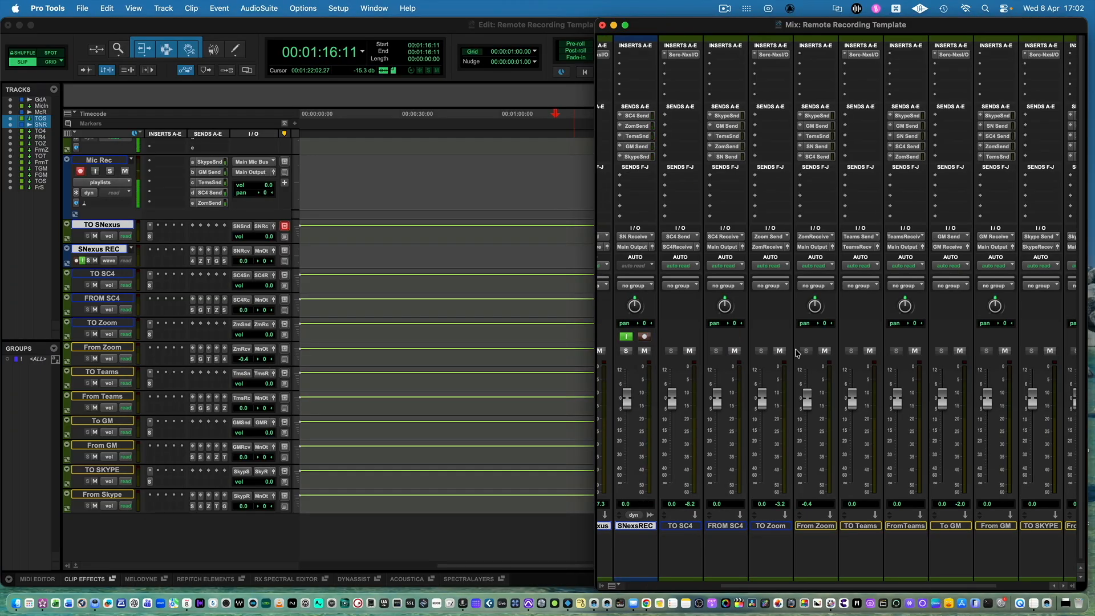
pyautogui.click(801, 56)
pyautogui.moveTo(820, 86)
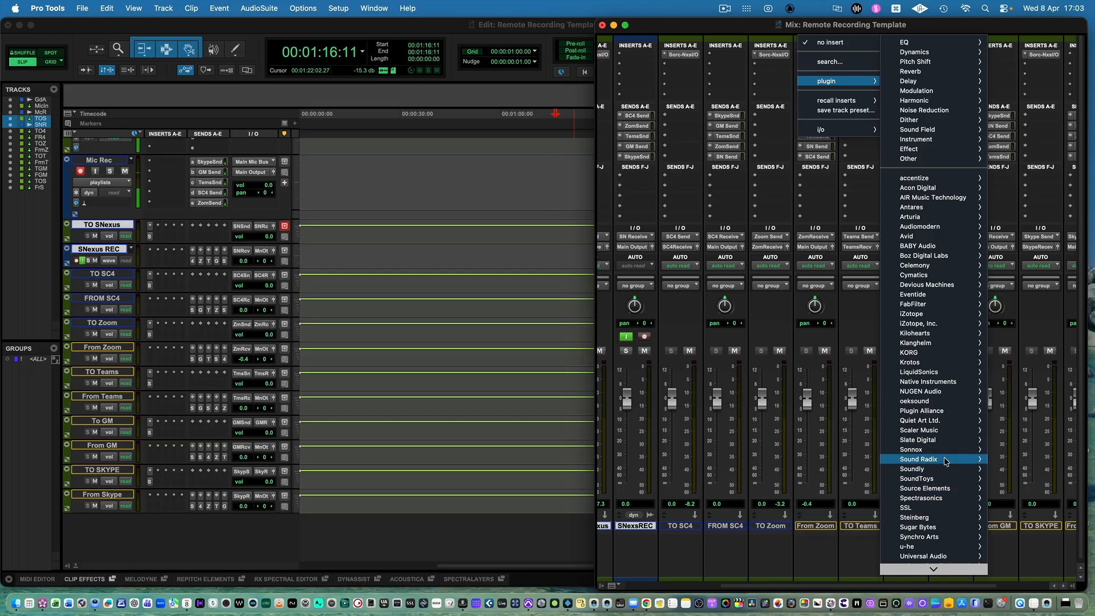
pyautogui.moveTo(941, 460)
pyautogui.click(1027, 461)
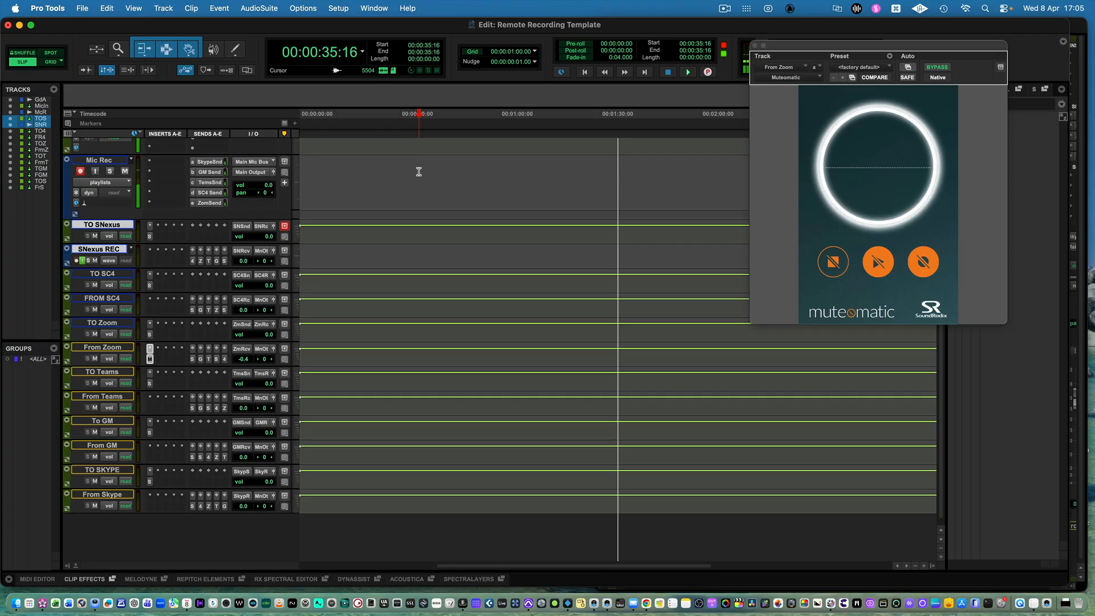
# Test Muteomatic by briefly recording on Mic Rec and playing the session from just after the take, and close the plugin window.
pyautogui.press('super+space')
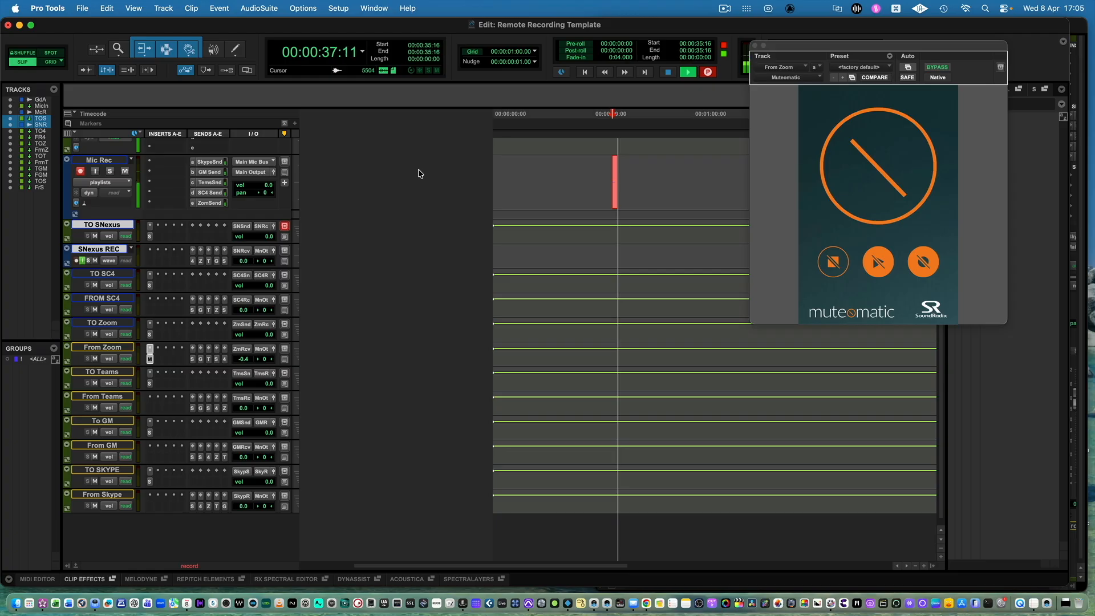
pyautogui.press('space')
pyautogui.click(621, 178)
pyautogui.press('space')
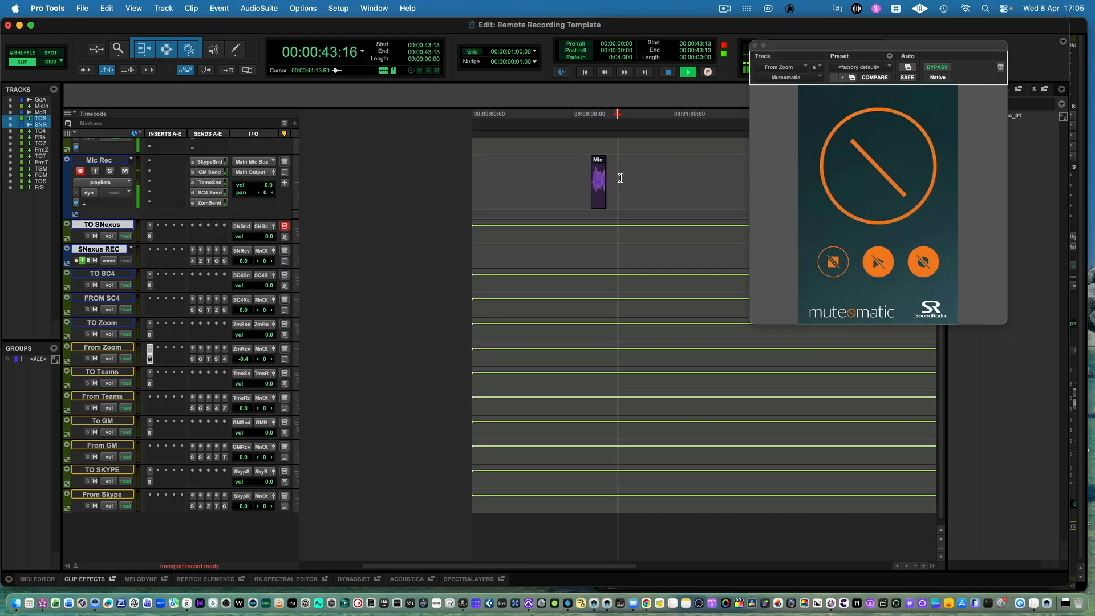
pyautogui.press('space')
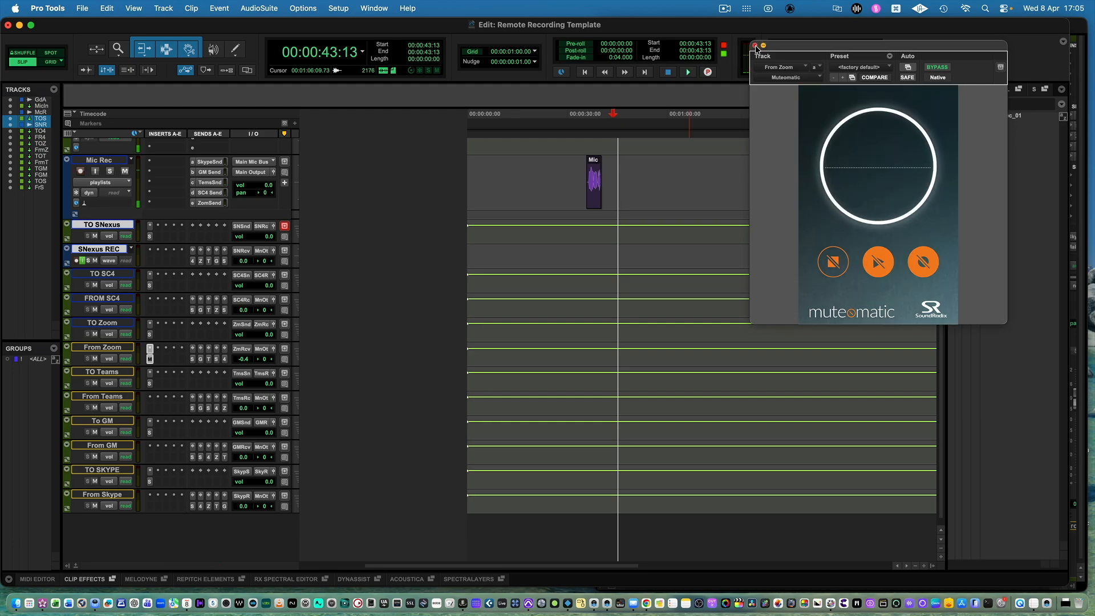
pyautogui.click(754, 45)
# Copy From Zoom's Muteomatic insert to the first insert slots of From Teams, From GM, From Skype and FROM SC4.
pyautogui.press('super+equal')
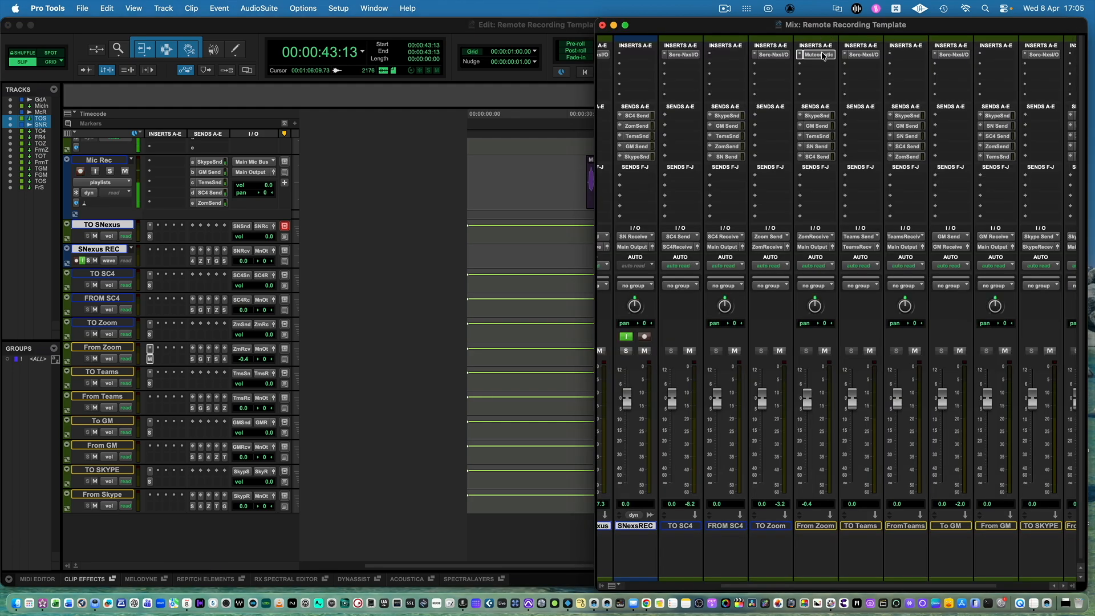
pyautogui.moveTo(823, 55); pyautogui.dragTo(909, 55)
pyautogui.moveTo(910, 56); pyautogui.dragTo(999, 58)
pyautogui.hscroll(3, 998, 57)
pyautogui.moveTo(911, 56); pyautogui.dragTo(996, 56)
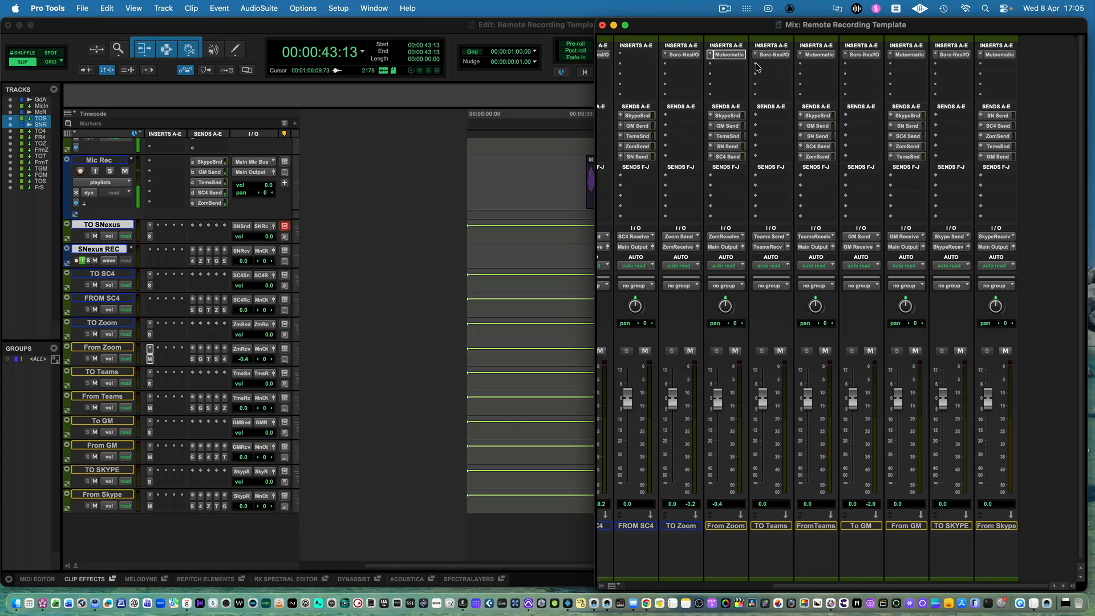
pyautogui.hscroll(-3, 756, 67)
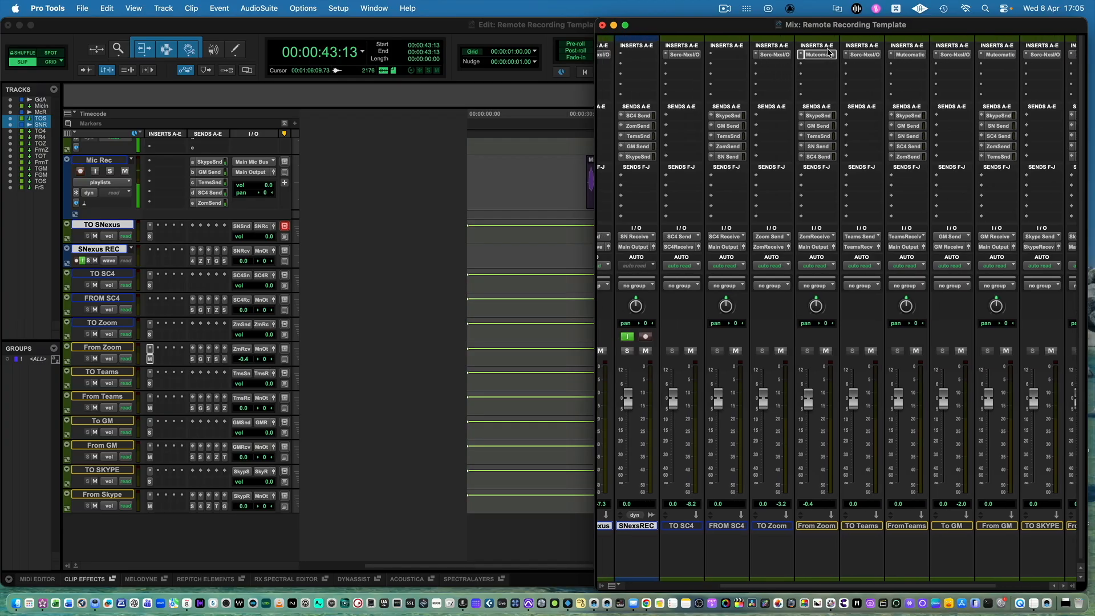
pyautogui.moveTo(825, 57); pyautogui.dragTo(735, 55)
# Copy the Muteomatic insert from FROM SC4 to SNexus REC and make that copy inactive.
pyautogui.hscroll(-1, 697, 394)
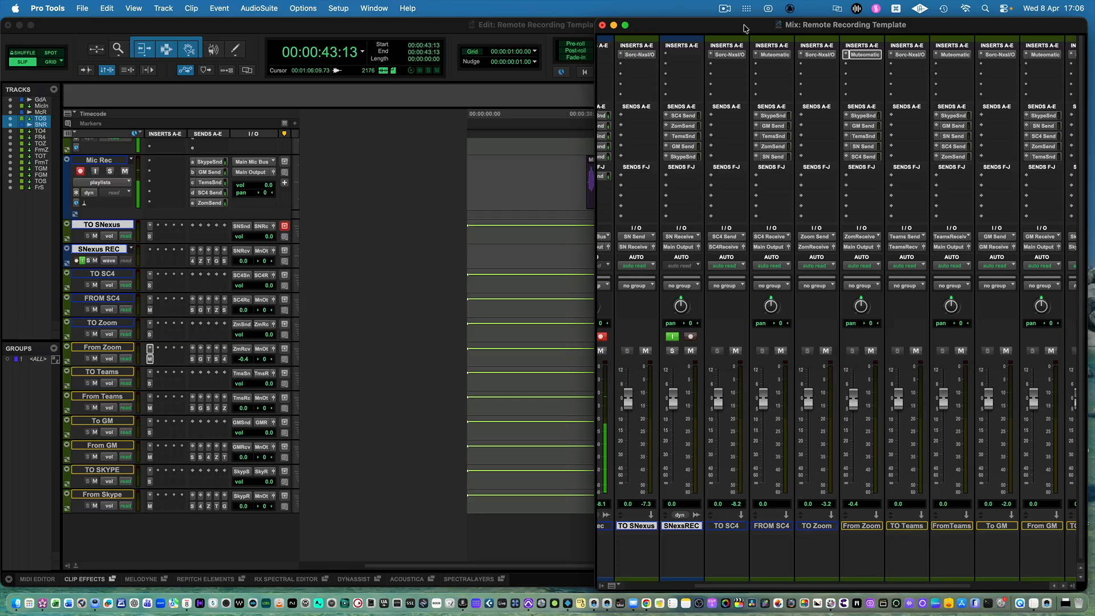
pyautogui.moveTo(777, 58); pyautogui.dragTo(686, 57)
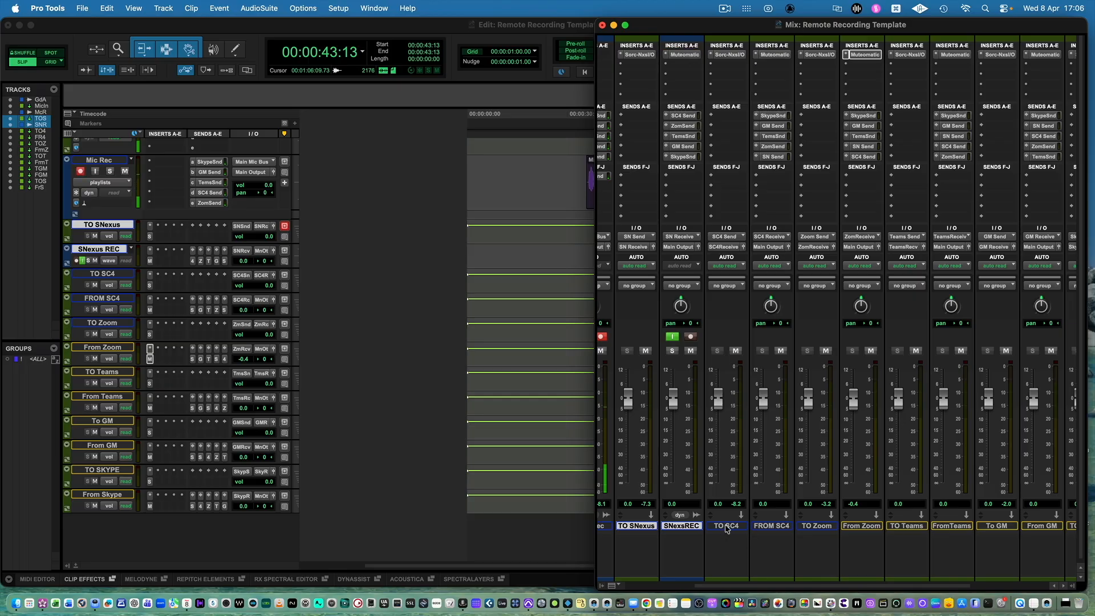
pyautogui.rightClick(685, 55)
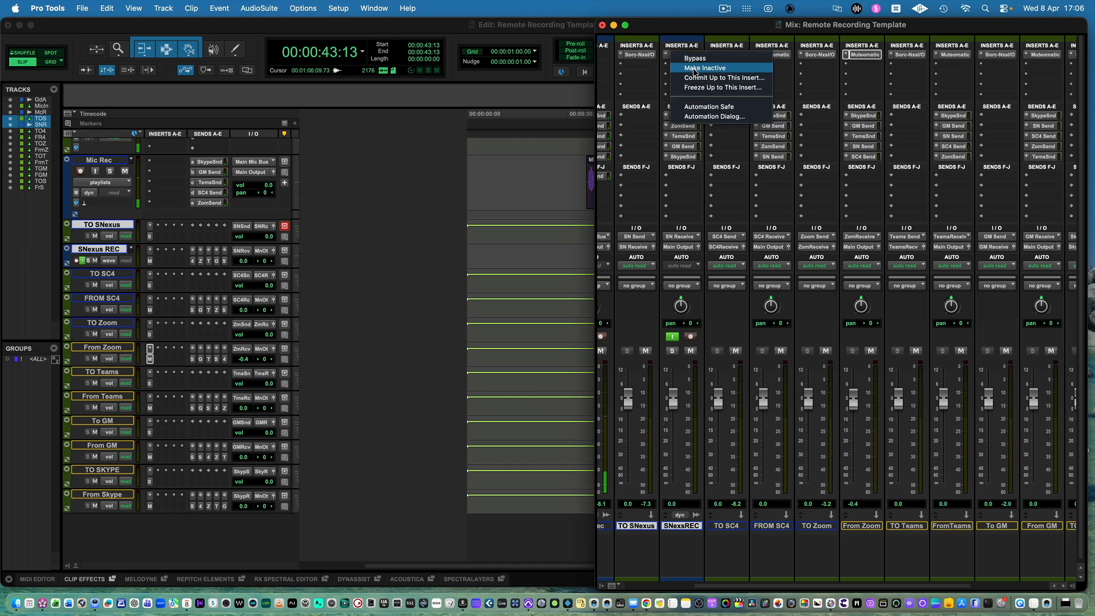
pyautogui.click(698, 69)
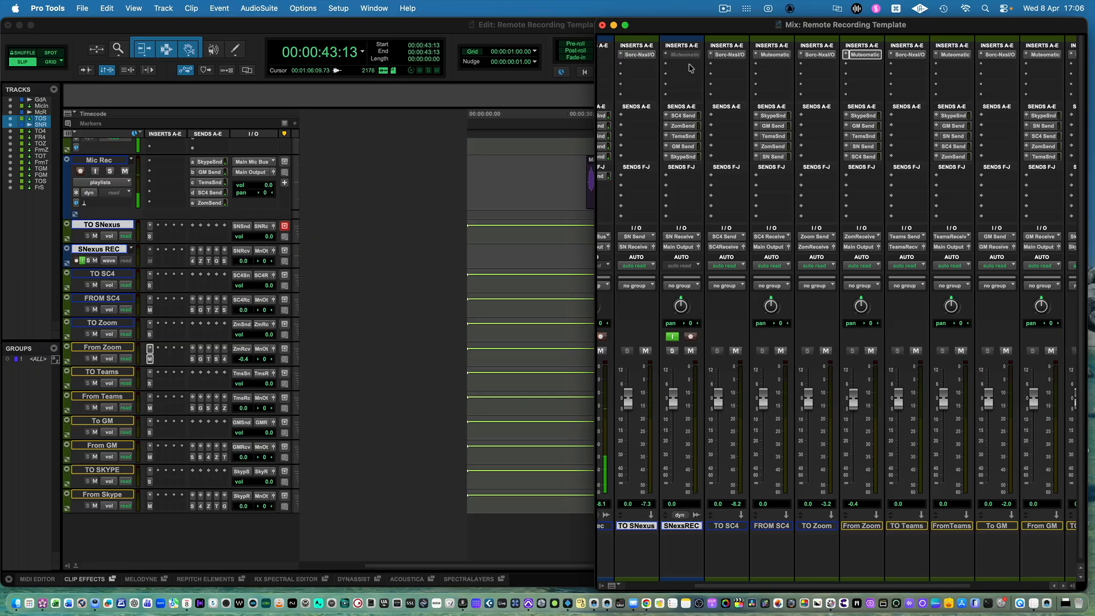
# Place the YupIThinkIKnowThis clip from the clip list onto the Guide Audio track.
pyautogui.hscroll(-5, 763, 393)
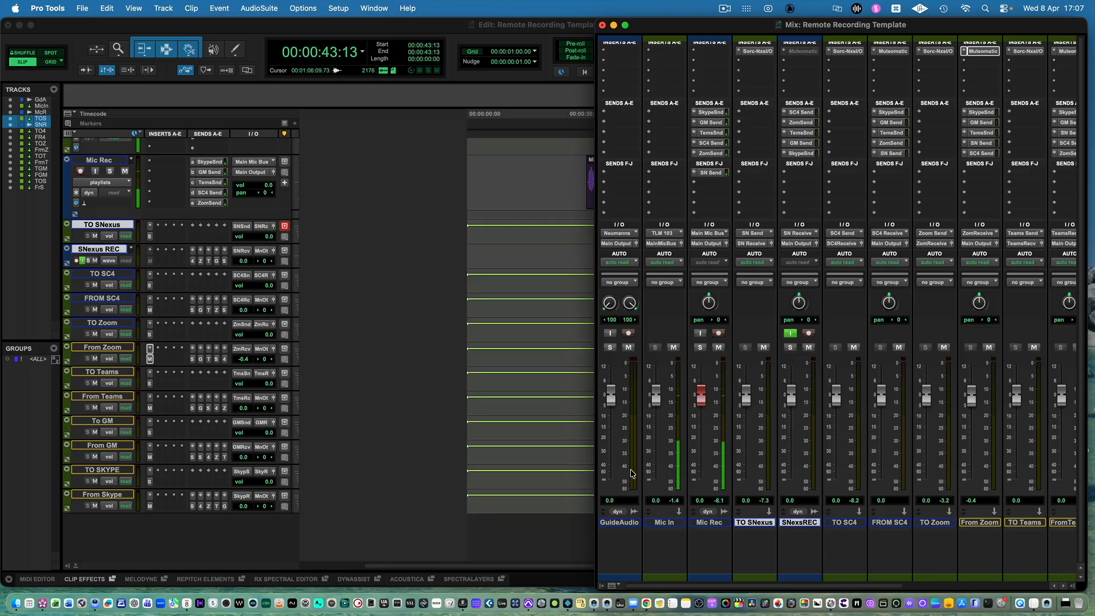
pyautogui.click(523, 159)
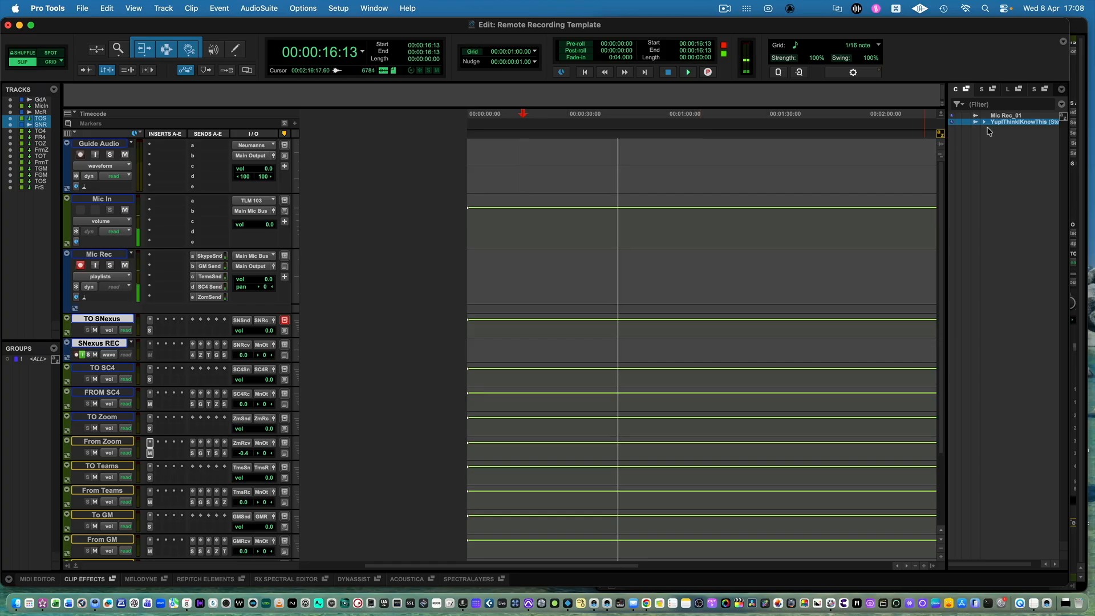
pyautogui.moveTo(1009, 125); pyautogui.dragTo(555, 170)
# Lower the Mic Rec fader to -0.4 dB in the mixer.
pyautogui.press('super+=')
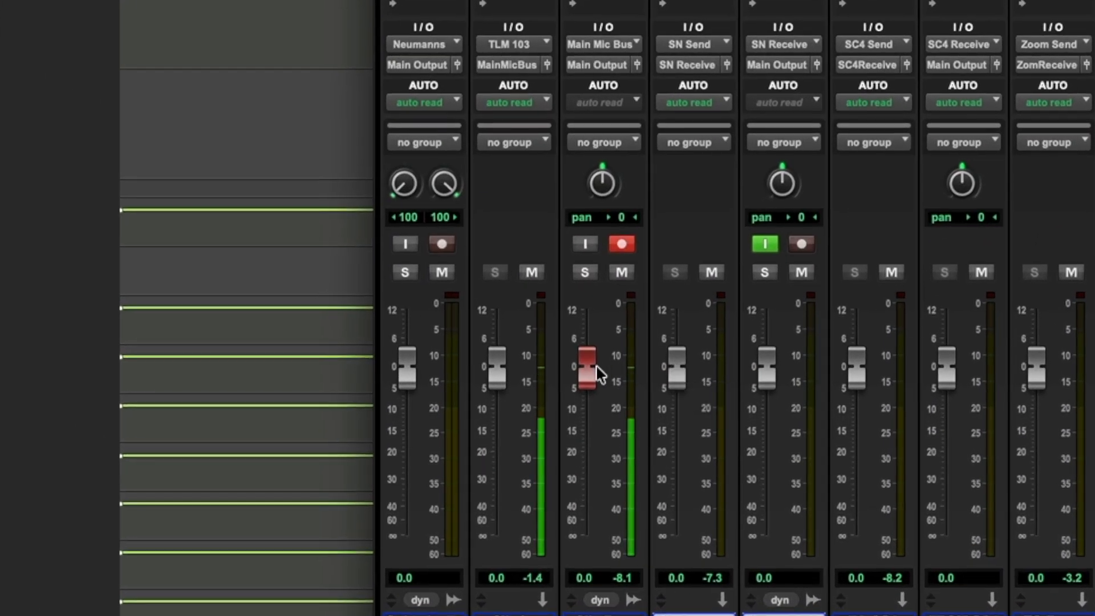
pyautogui.moveTo(589, 375)
pyautogui.mouseDown()
pyautogui.moveTo(588, 443)
pyautogui.moveTo(588, 377)
pyautogui.mouseUp()
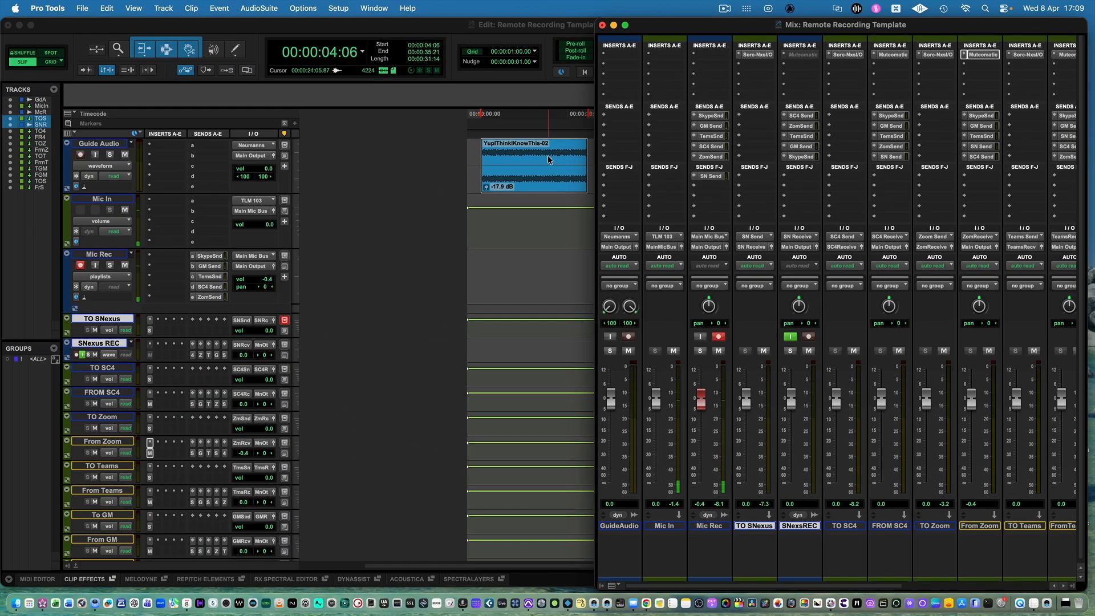
# Switch Guide Audio to its volume automation view and select the range around the clip, from 00:00:03:10 to 00:00:38:18.
pyautogui.click(511, 152)
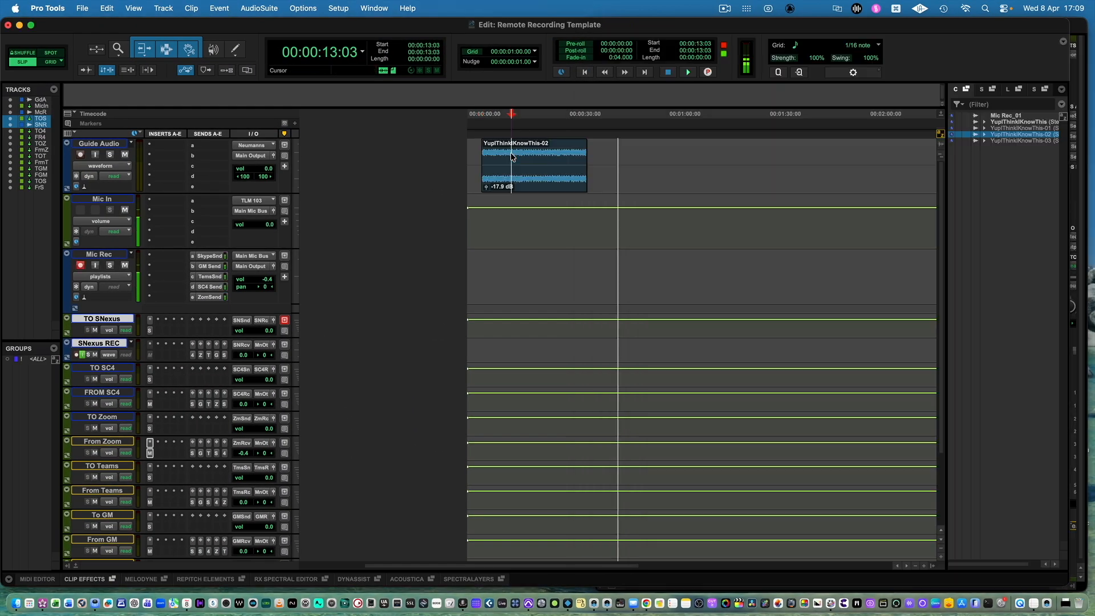
pyautogui.click(479, 153)
pyautogui.hotkey('ctrl', '-')
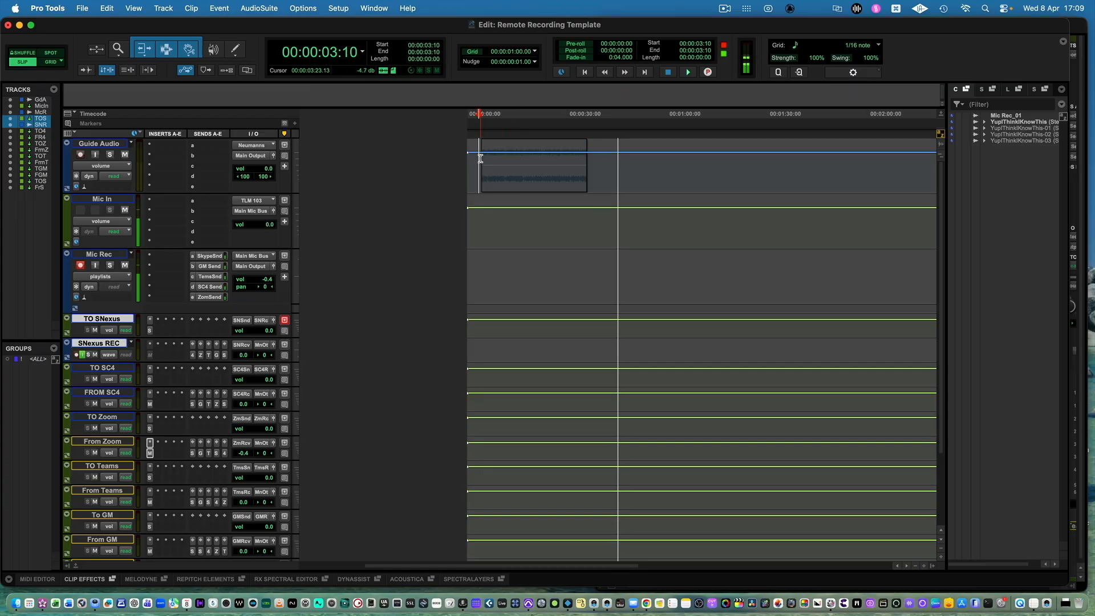
pyautogui.moveTo(480, 158); pyautogui.dragTo(597, 150)
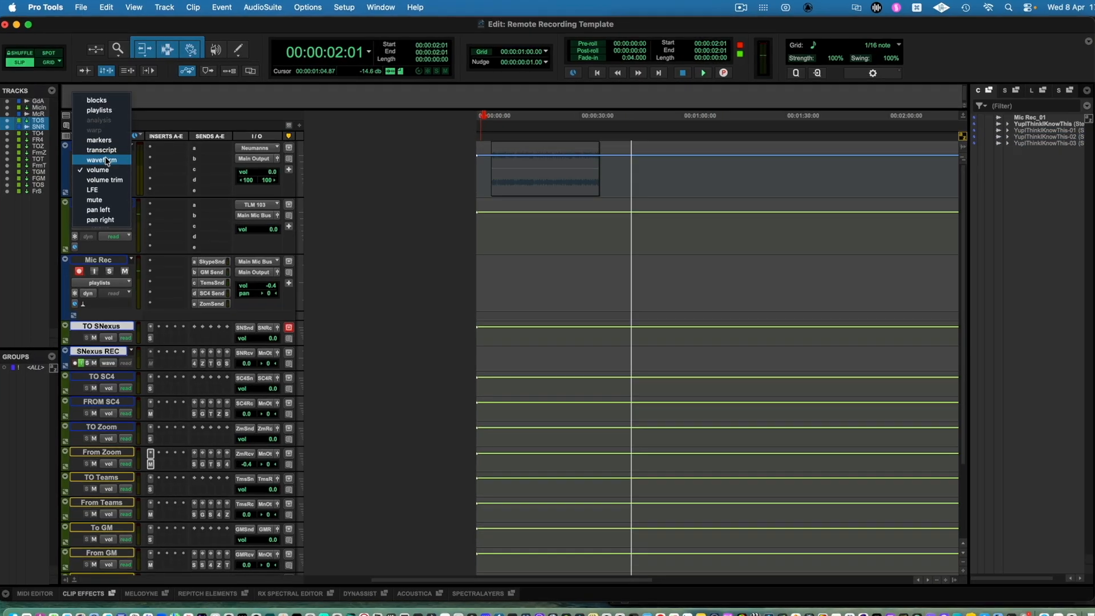
# Lower the Guide Audio volume automation to -16.8 dB around the clip, from 00:00:02:18 to 00:00:38:10.
pyautogui.click(105, 161)
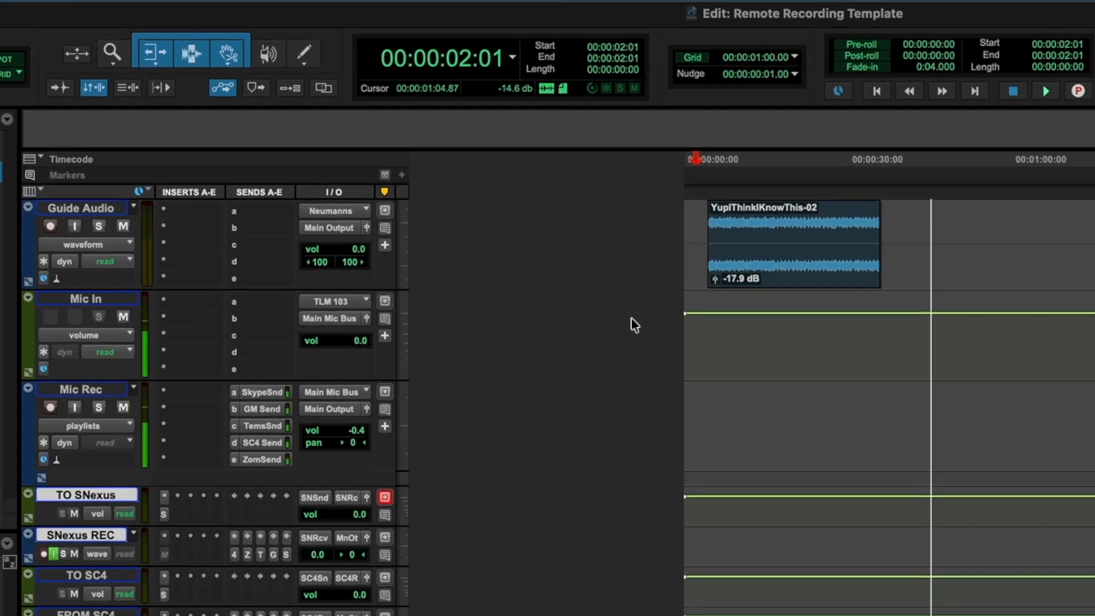
pyautogui.click(108, 285)
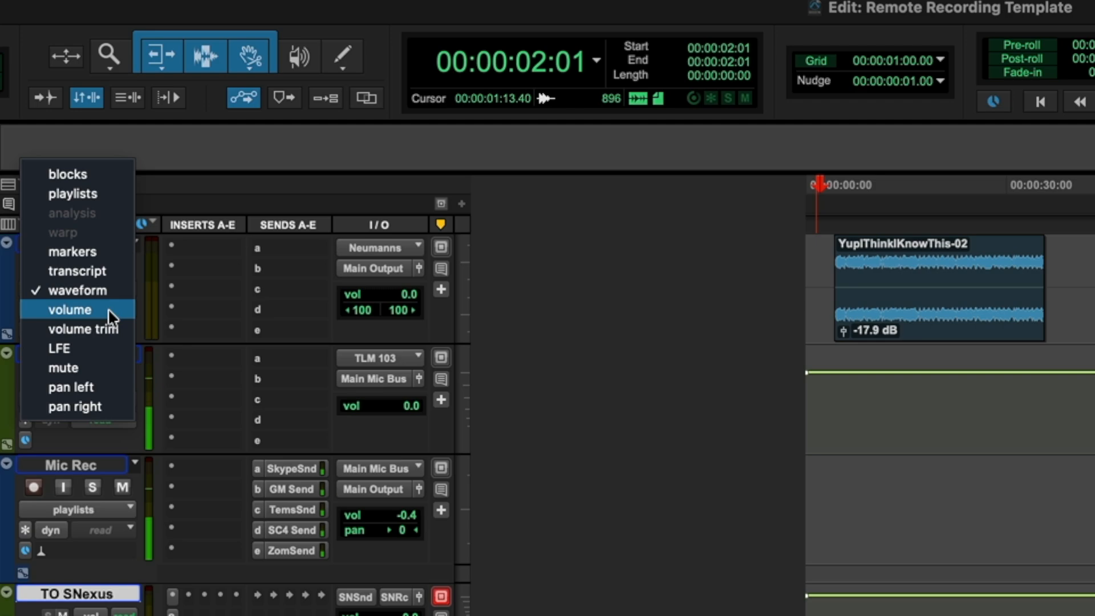
pyautogui.click(108, 309)
pyautogui.moveTo(824, 288); pyautogui.dragTo(1059, 301)
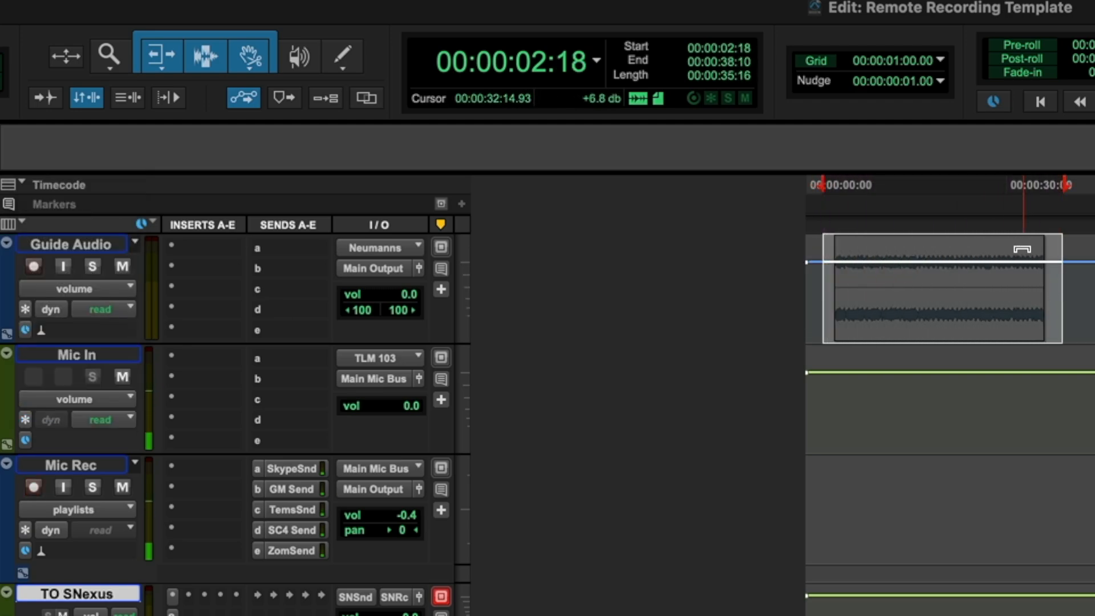
pyautogui.moveTo(1022, 248); pyautogui.dragTo(1023, 269)
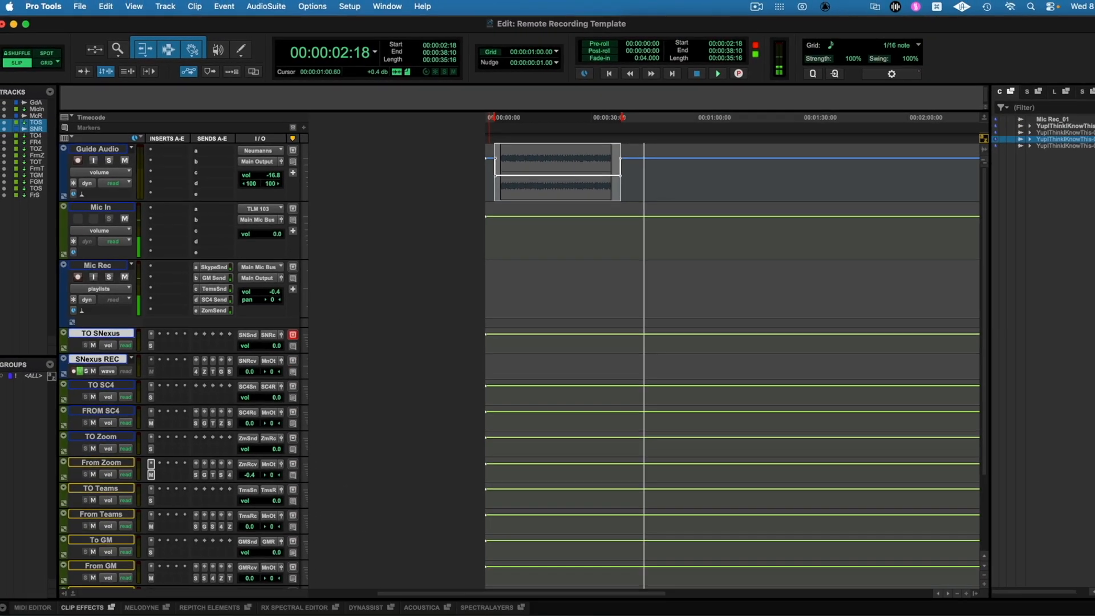
# Copy the Skype, GM, Teams, SC4, Zoom and SN sends from Mic Rec to Guide Audio in the mixer.
pyautogui.press('super+equal')
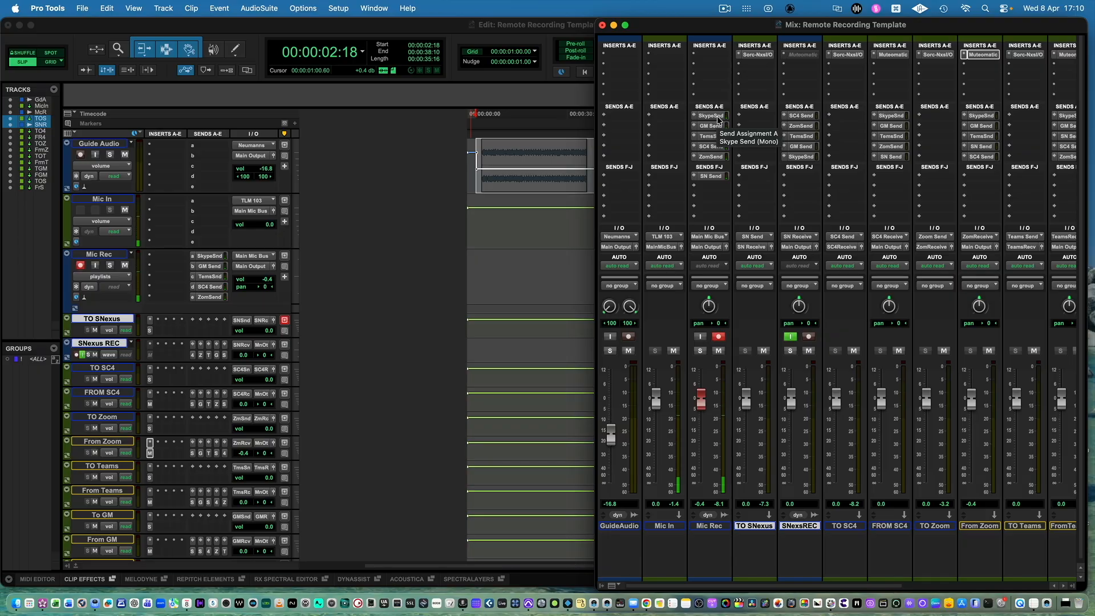
pyautogui.moveTo(713, 120); pyautogui.dragTo(635, 119)
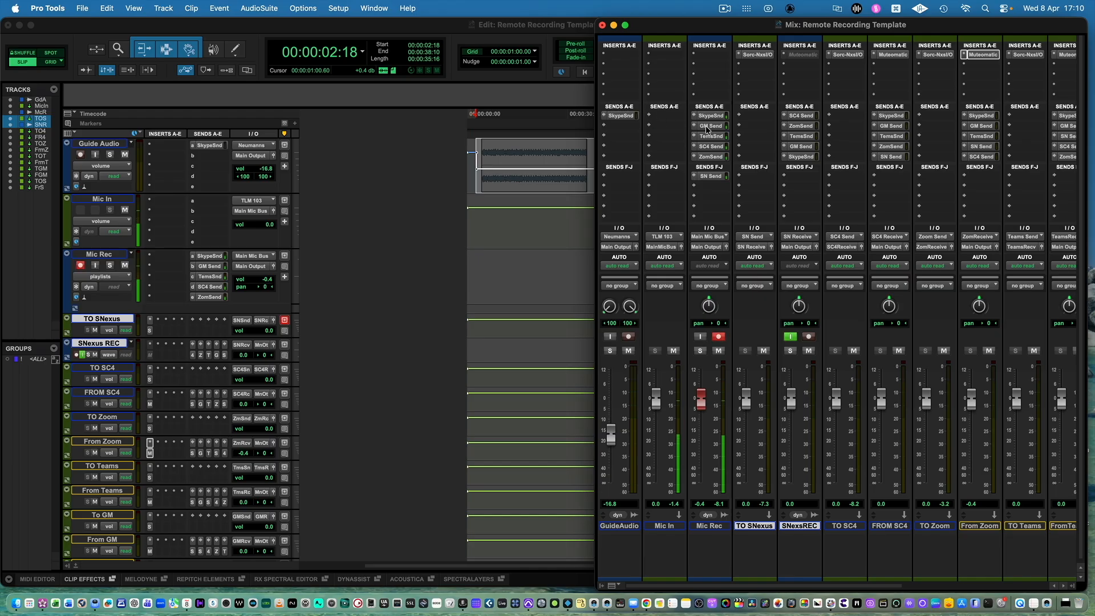
pyautogui.moveTo(713, 177); pyautogui.dragTo(634, 179)
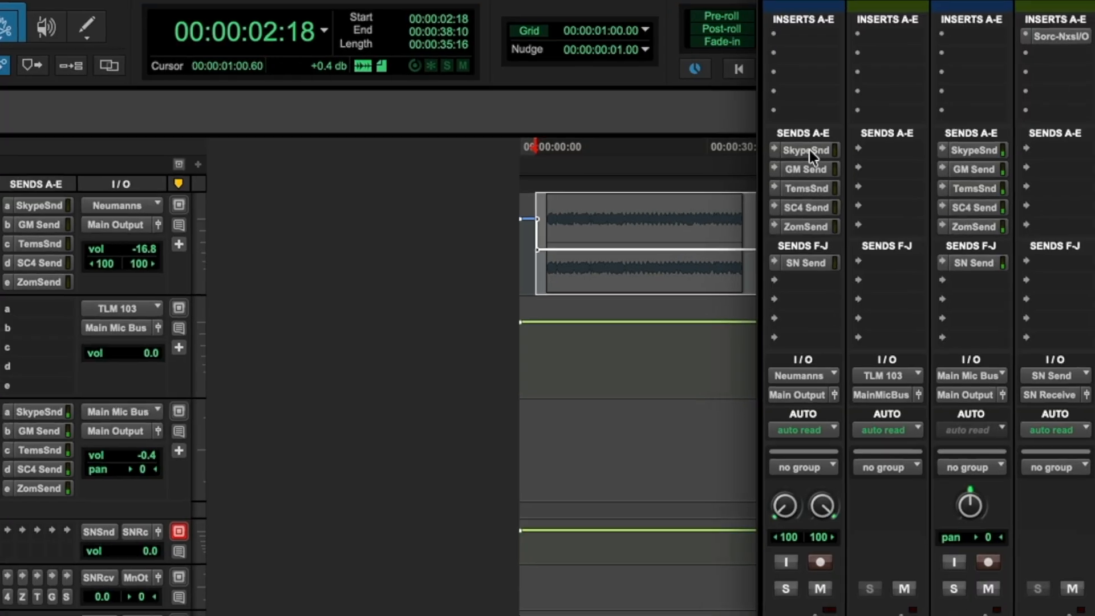
# Make Guide Audio's Skype and GM sends pre-fader and lower their levels, with the GM Send at -16.1 dB.
pyautogui.click(622, 117)
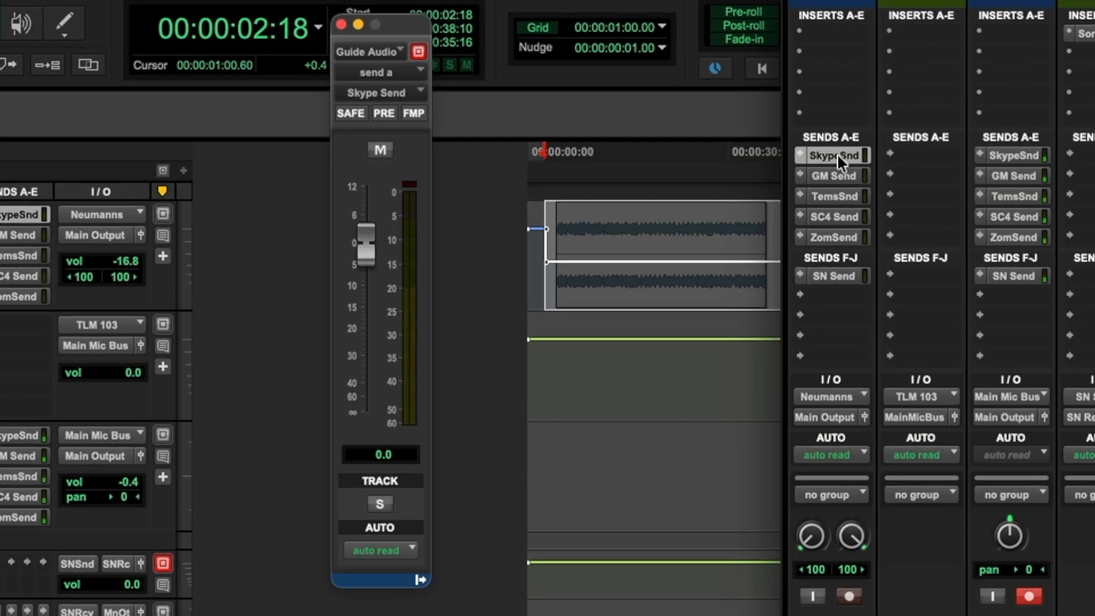
pyautogui.click(389, 114)
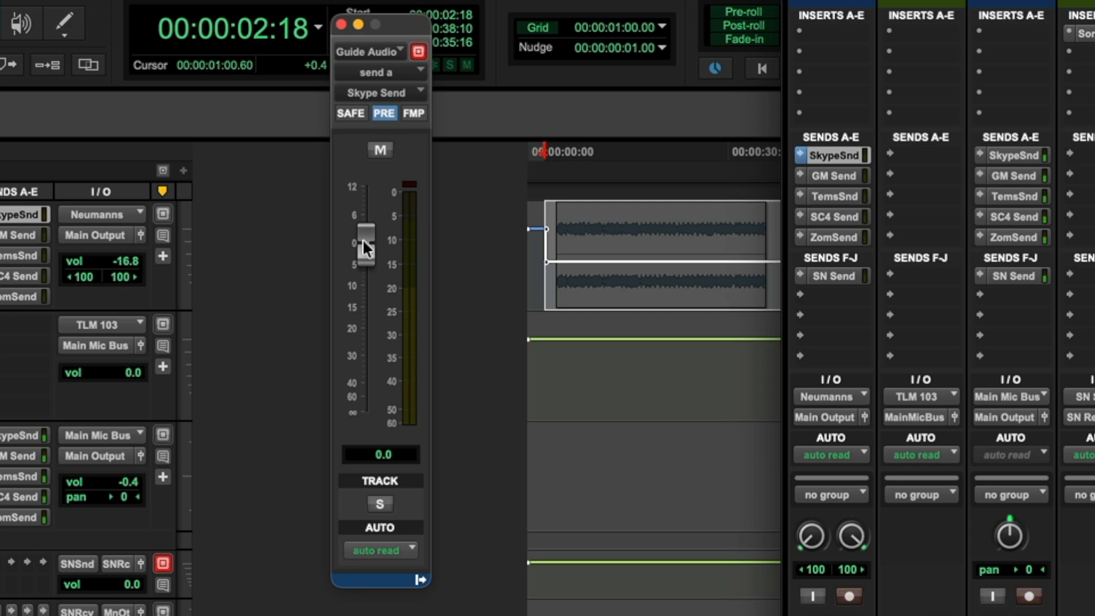
pyautogui.moveTo(364, 242); pyautogui.dragTo(358, 305)
pyautogui.click(764, 162)
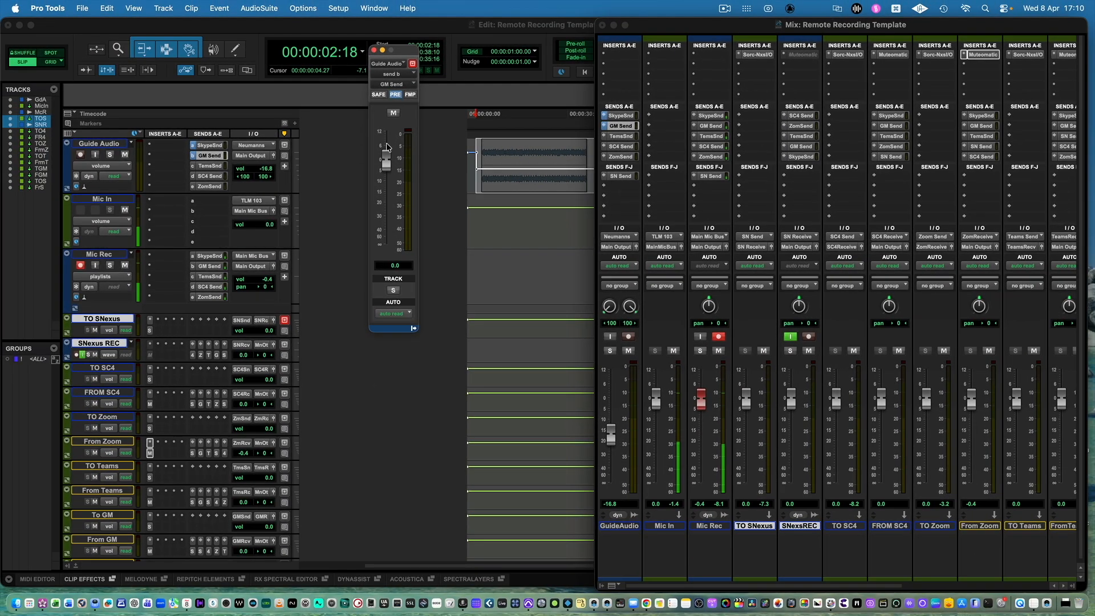
pyautogui.moveTo(386, 159); pyautogui.dragTo(384, 193)
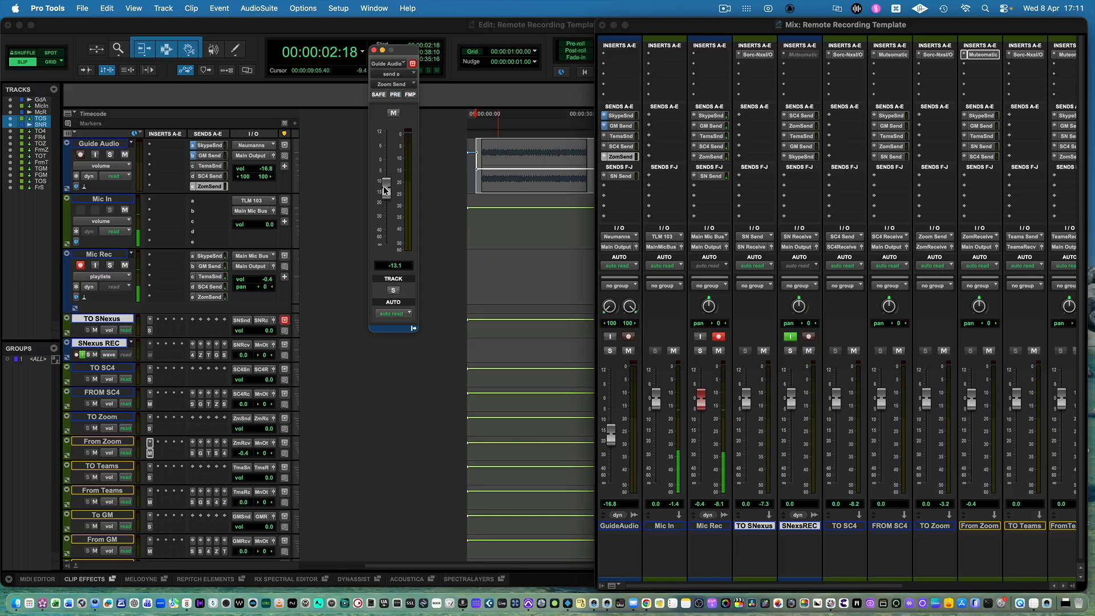
# Make Guide Audio's remaining sends (SN, Teams, SC4 and Zoom) pre-fader and lower their levels, with the Teams Send at -13.4 dB.
pyautogui.click(621, 177)
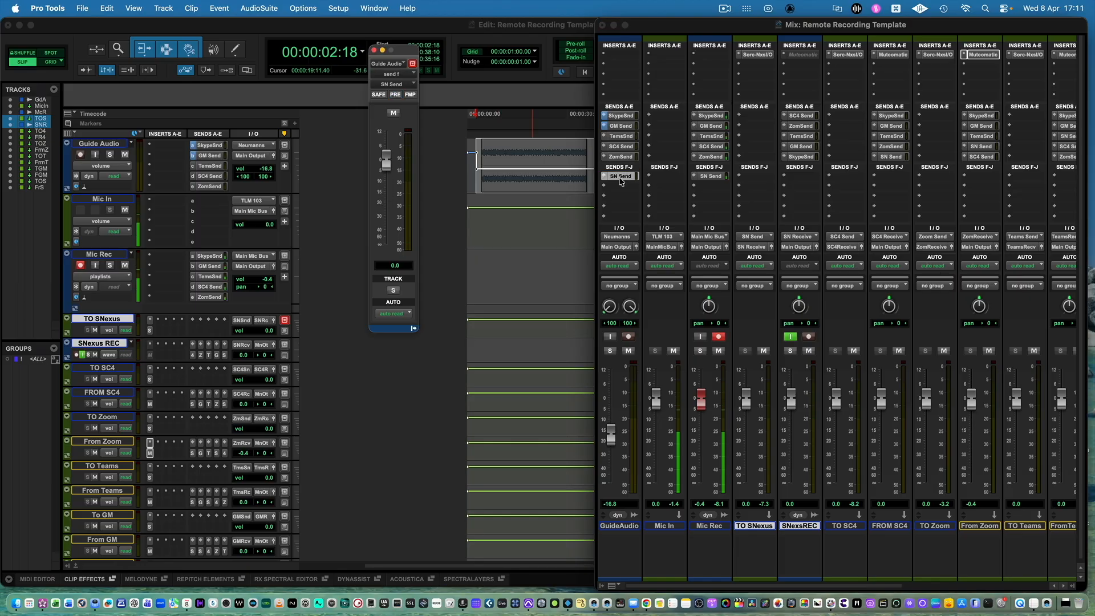
pyautogui.moveTo(386, 159); pyautogui.dragTo(387, 197)
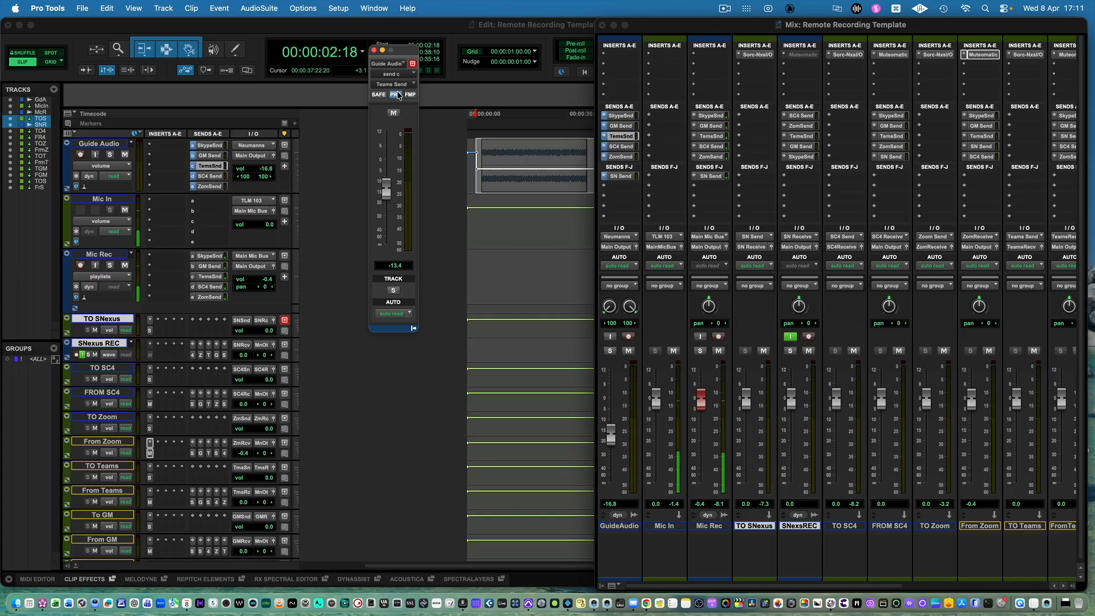
pyautogui.click(374, 53)
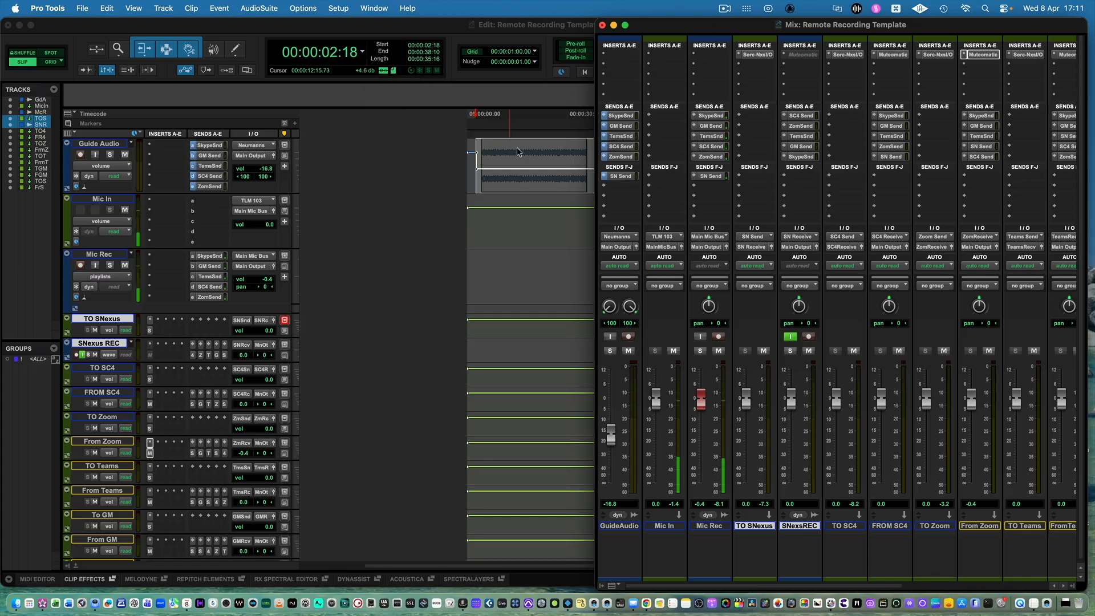
# Return Guide Audio to waveform view and lower the YupIThinkIKnowThis-02 clip gain to -22.6 dB.
pyautogui.click(525, 160)
pyautogui.click(535, 159)
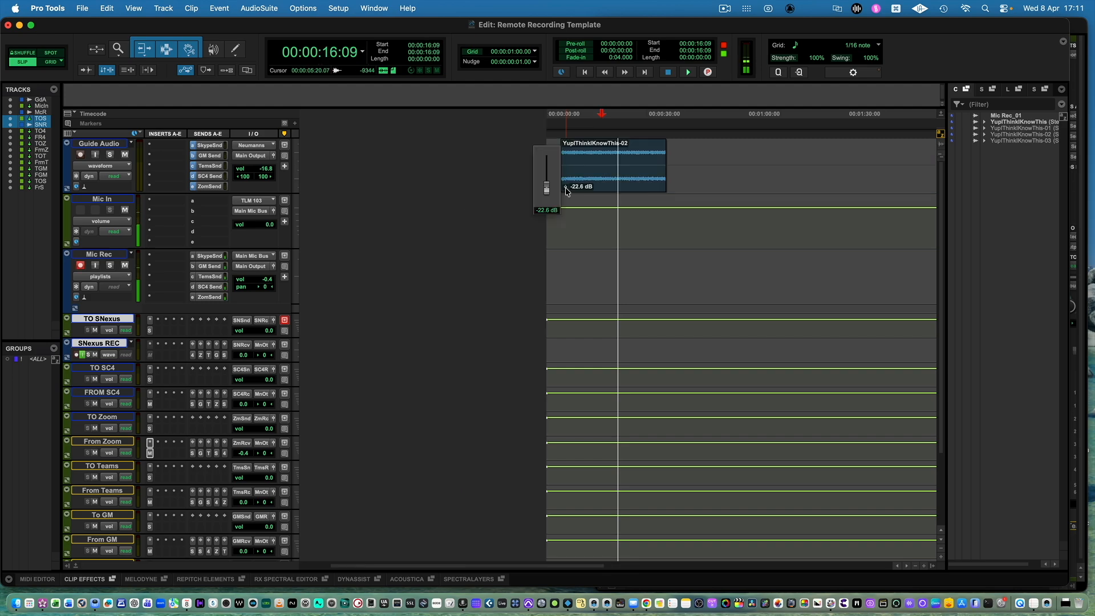
pyautogui.moveTo(565, 187); pyautogui.dragTo(565, 186)
# Record a short test take on Mic Rec from 00:00:04:19 while the guide clip plays.
pyautogui.click(563, 262)
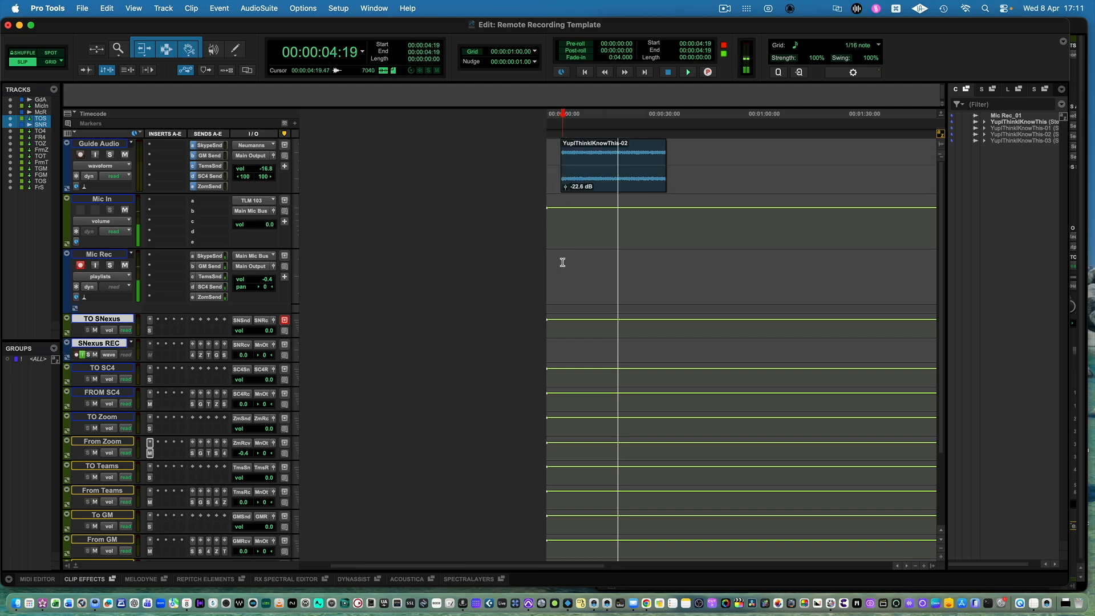
pyautogui.press('super+space')
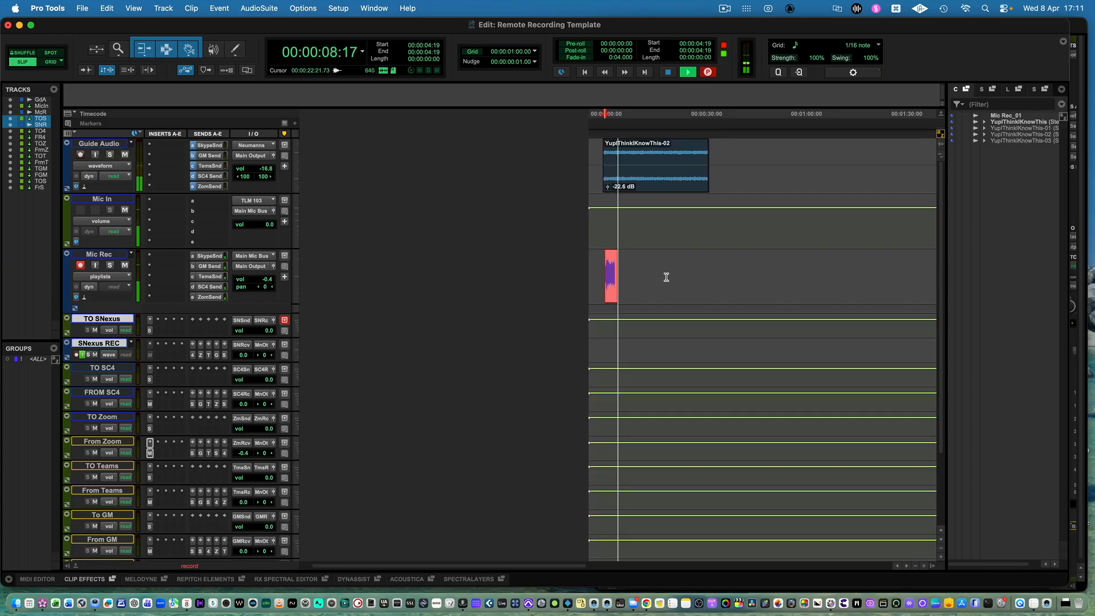
pyautogui.press('space')
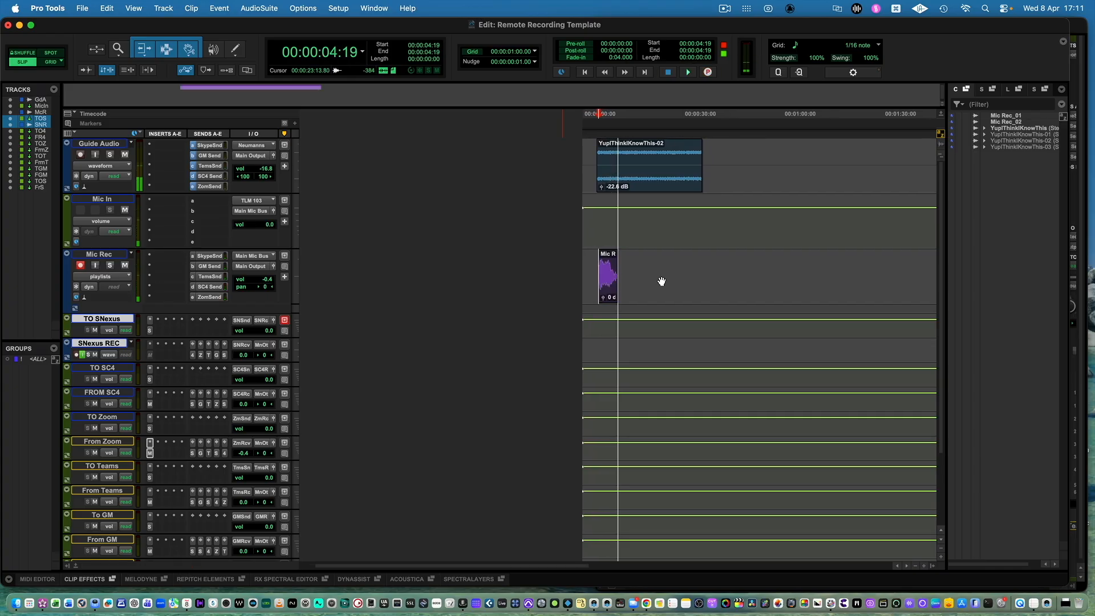
pyautogui.click(634, 283)
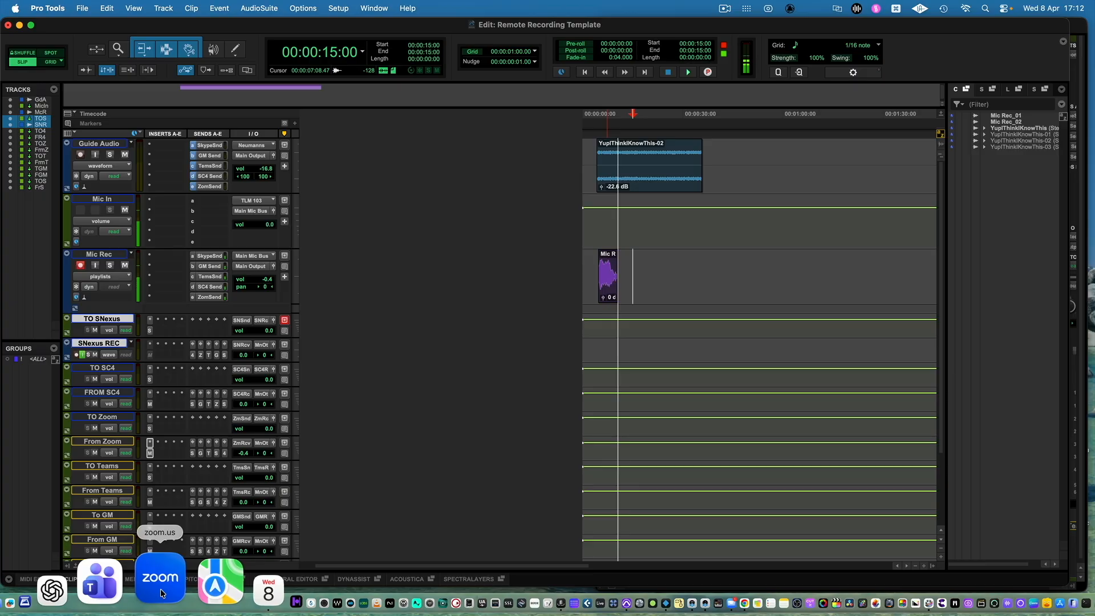
# Switch to Zoom and review the audio settings, including the microphone modes, Original sound for musicians options and audio profile.
pyautogui.click(160, 592)
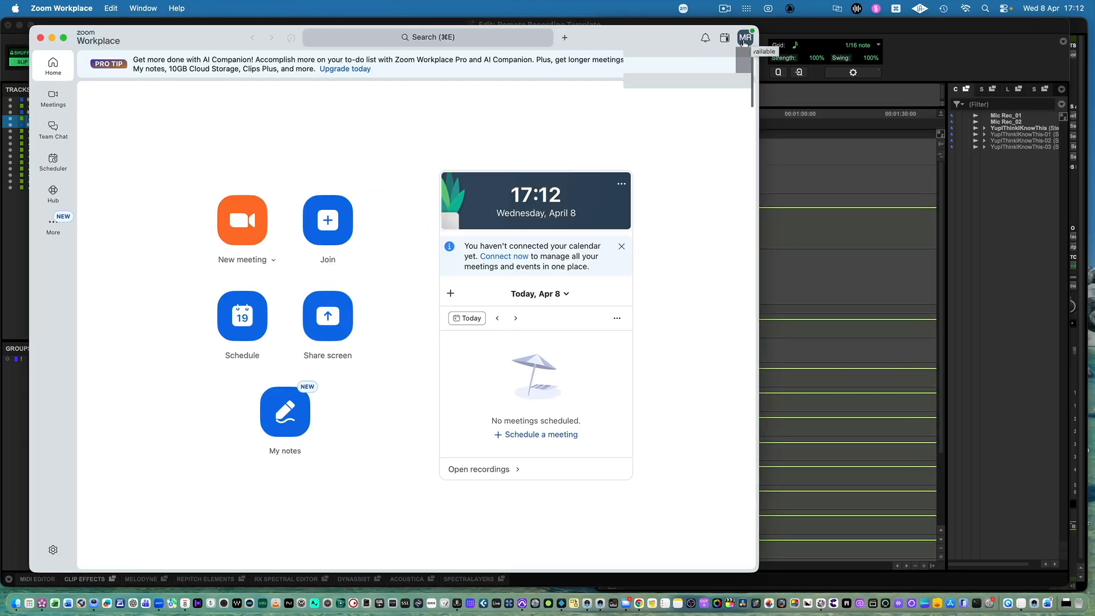
pyautogui.click(744, 39)
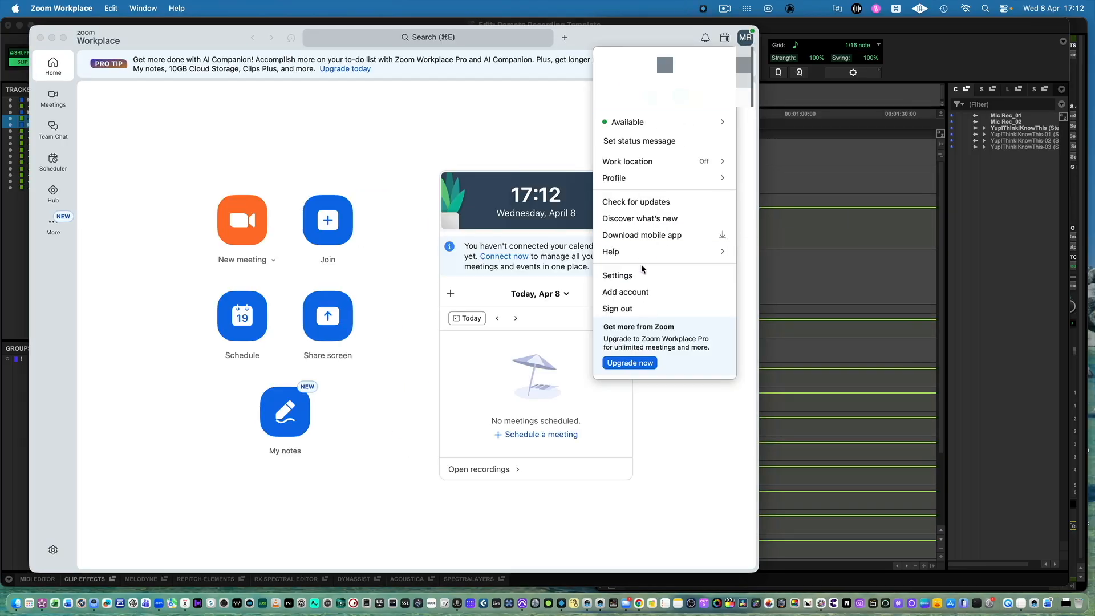
pyautogui.click(638, 278)
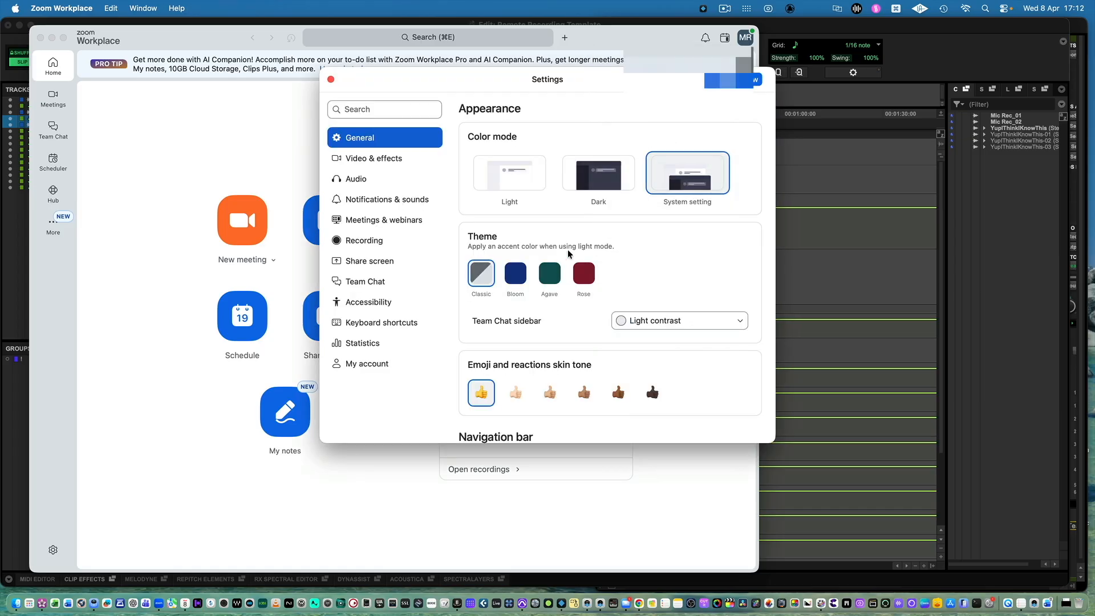
pyautogui.click(394, 179)
pyautogui.scroll(-5, 596, 324)
pyautogui.moveTo(596, 324)
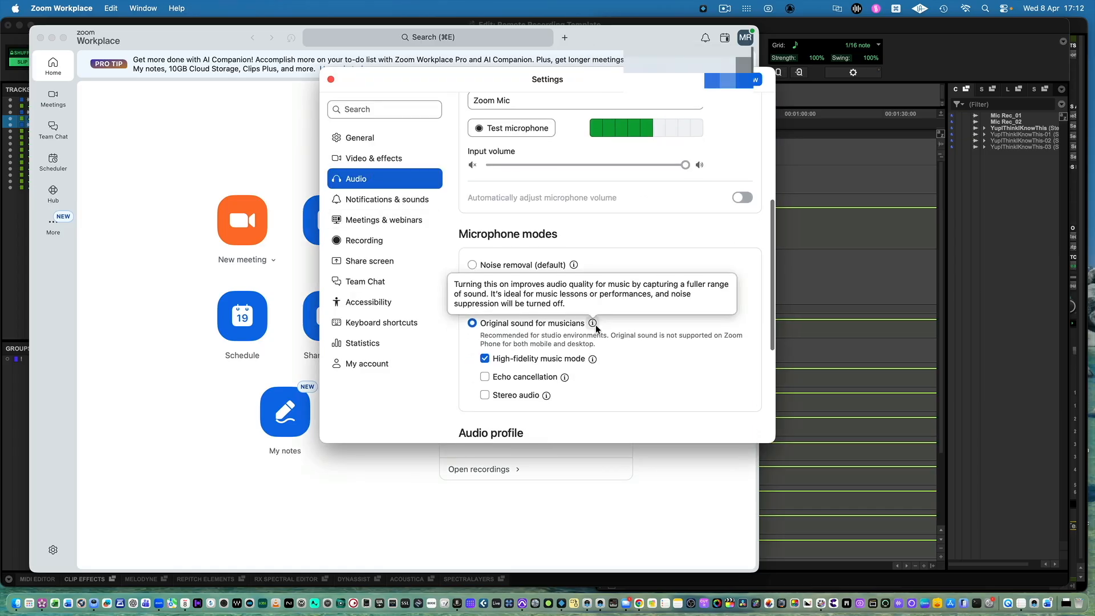
pyautogui.scroll(-2, 596, 324)
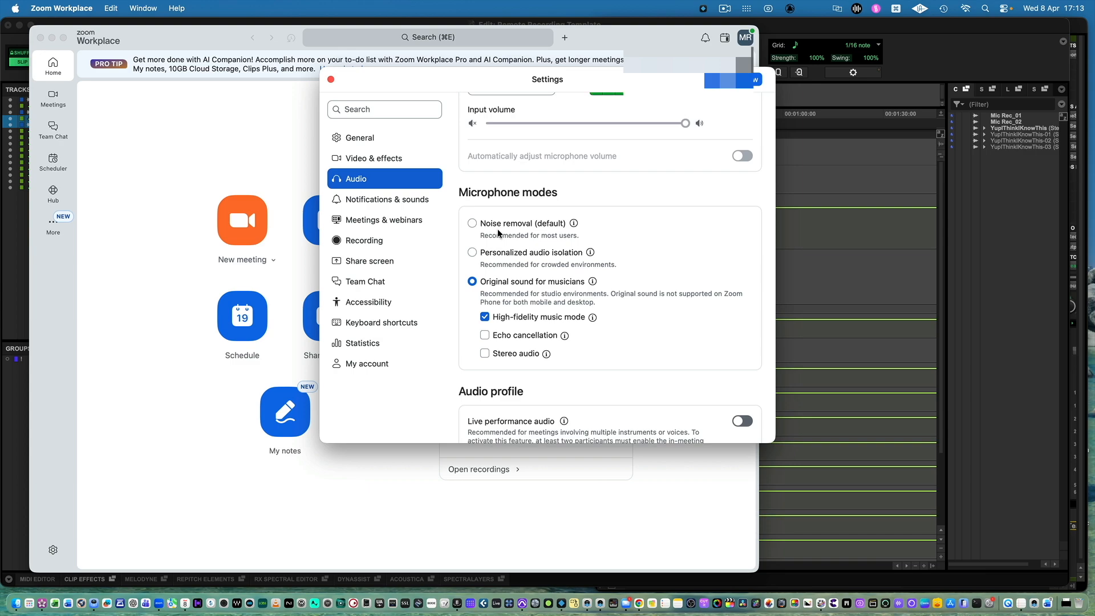
pyautogui.click(332, 84)
# Check the audio devices and noise processing settings in Microsoft Teams and in the Google Meet call in Chrome.
pyautogui.click(142, 588)
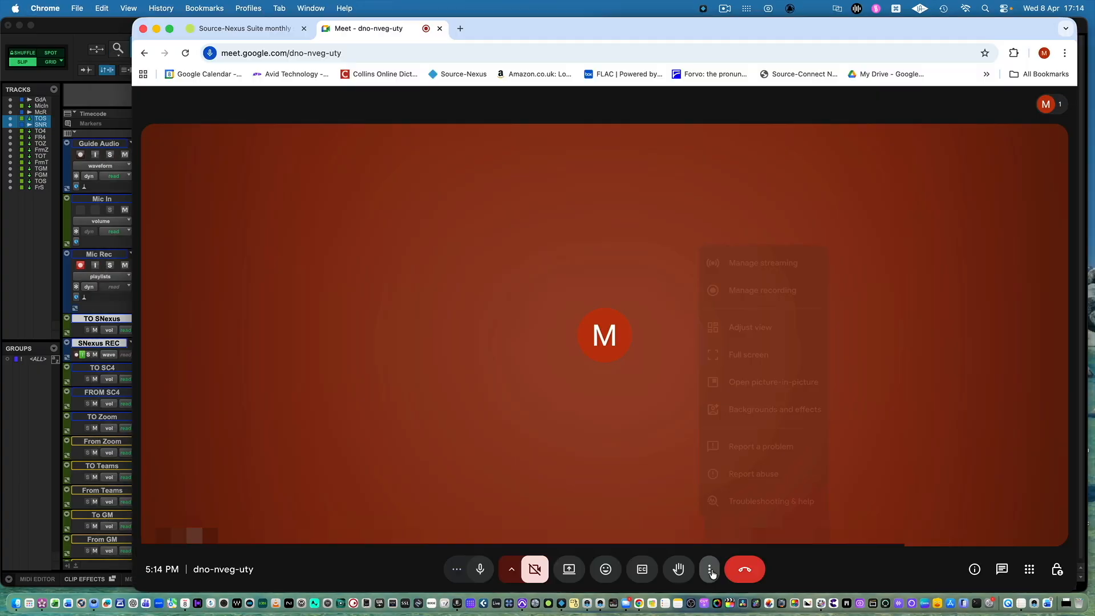
pyautogui.click(709, 569)
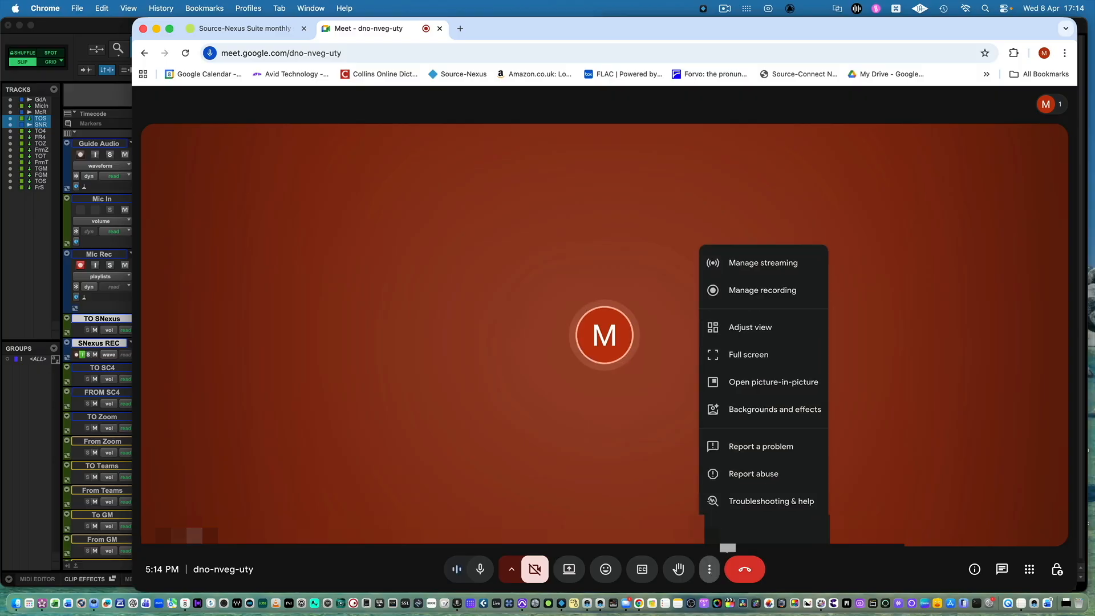
pyautogui.click(710, 569)
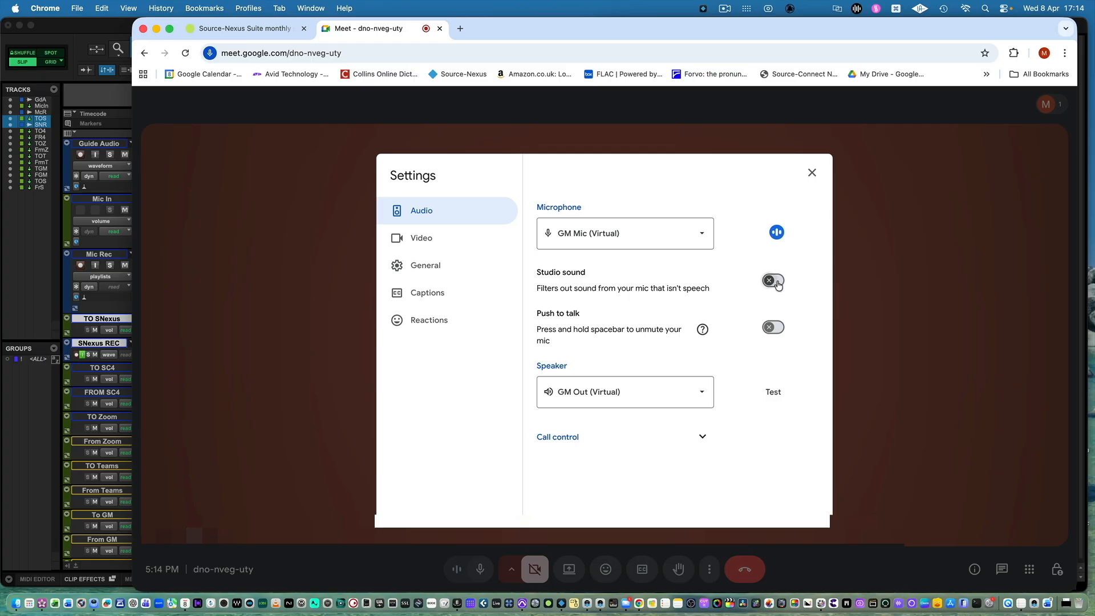
pyautogui.click(328, 254)
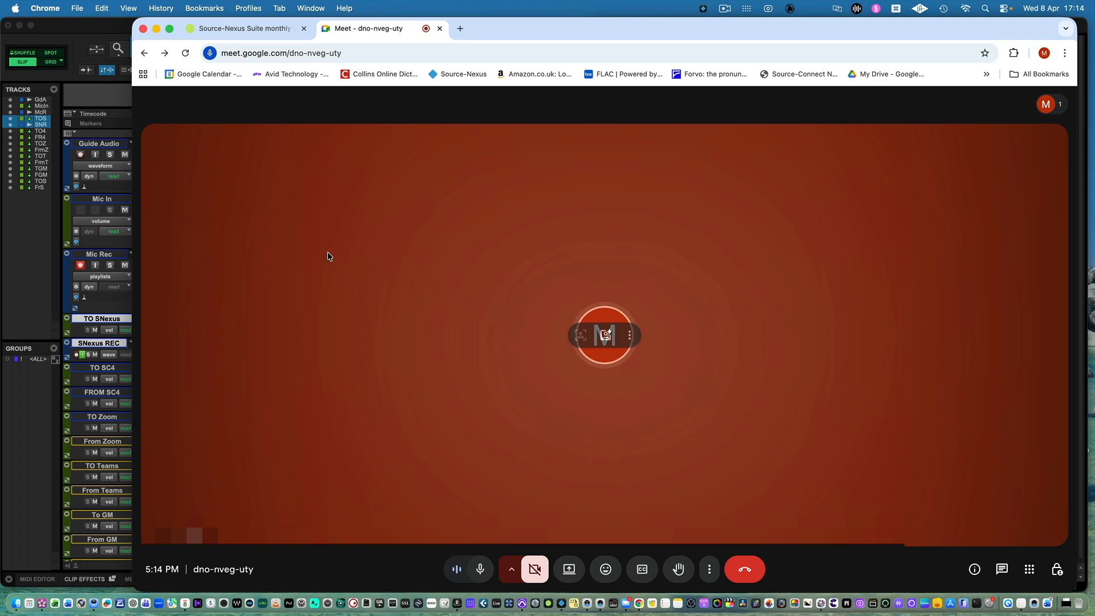
# Review the Source-Nexus chat settings for audio input, original audio and output, enter the room and reopen its settings.
pyautogui.click(503, 315)
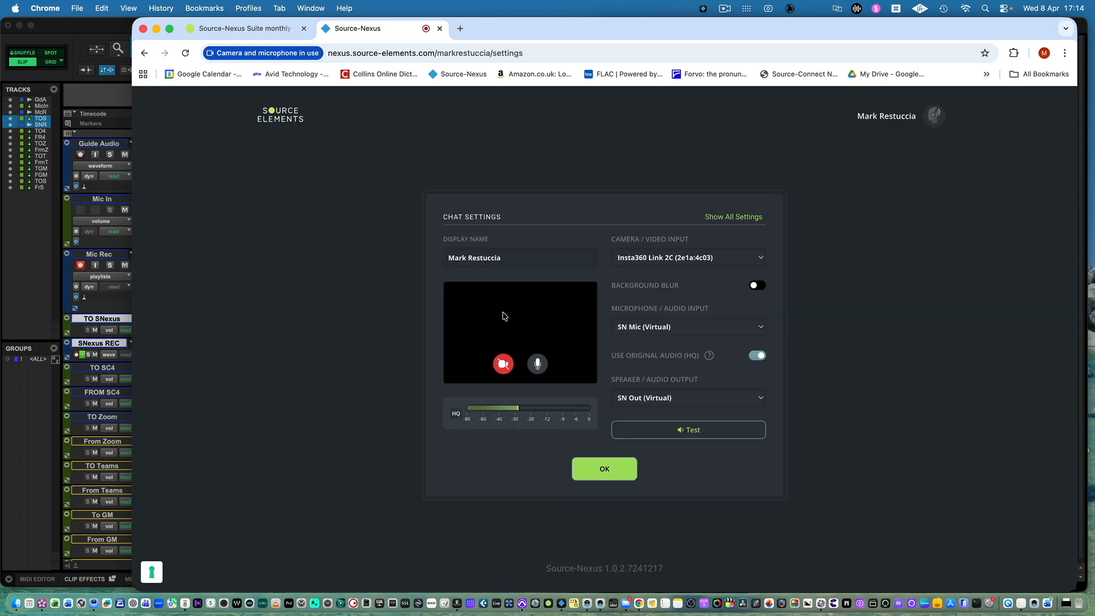
pyautogui.click(607, 468)
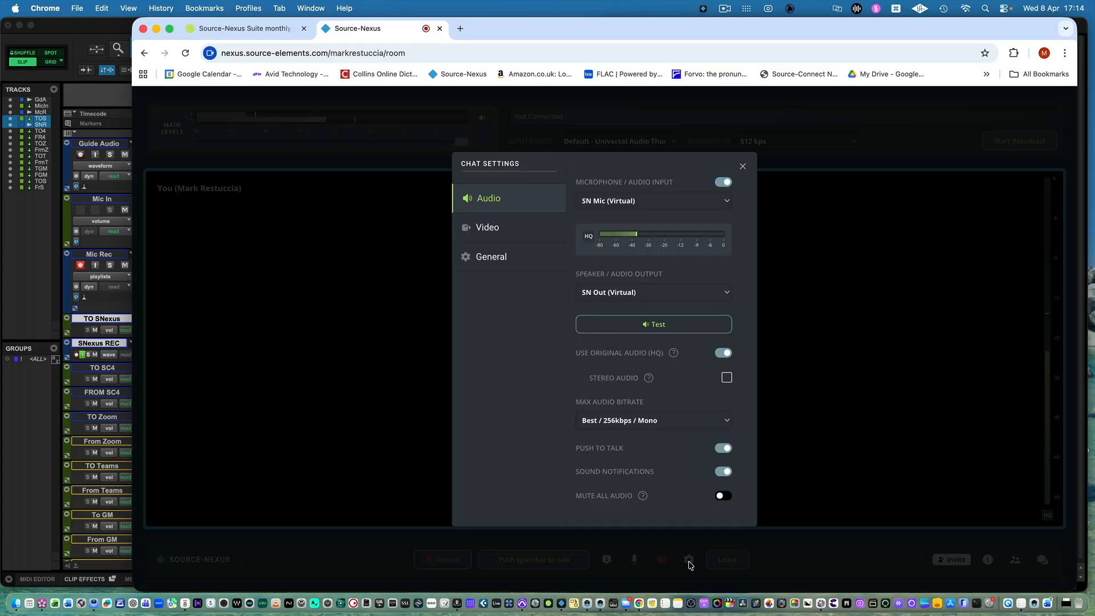
pyautogui.click(689, 560)
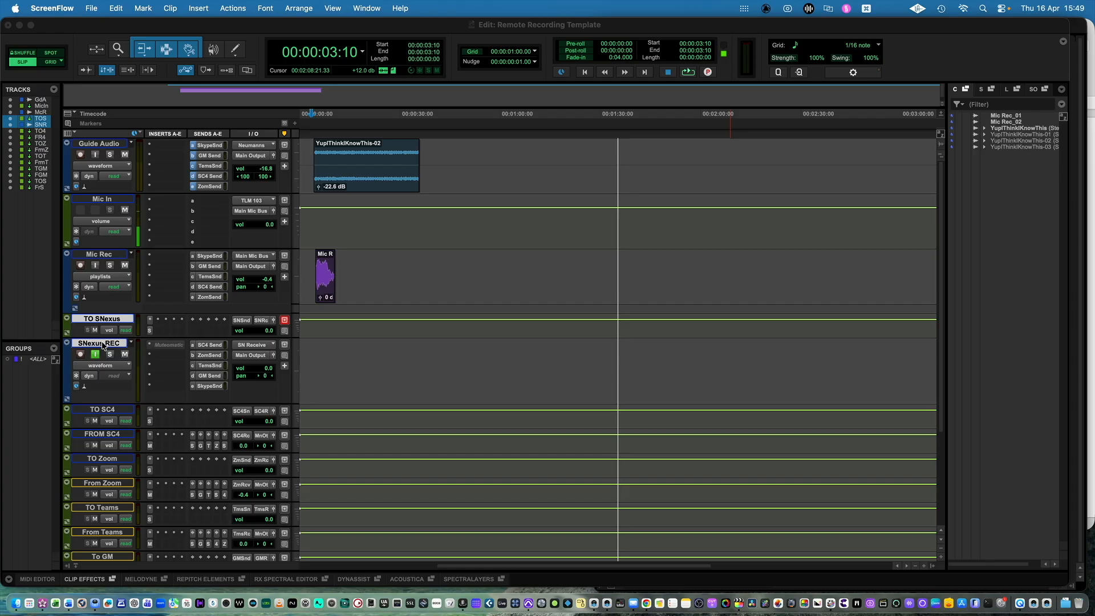
# Create a new mono audio track below SNexus REC and name it Playback.
pyautogui.press('super+shift+n')
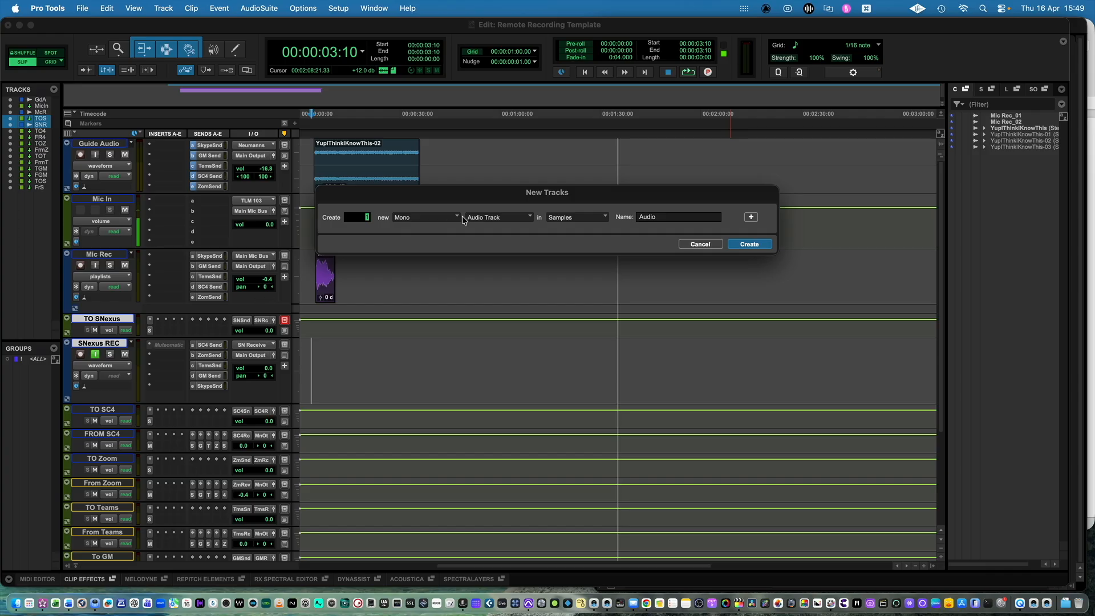
pyautogui.click(745, 244)
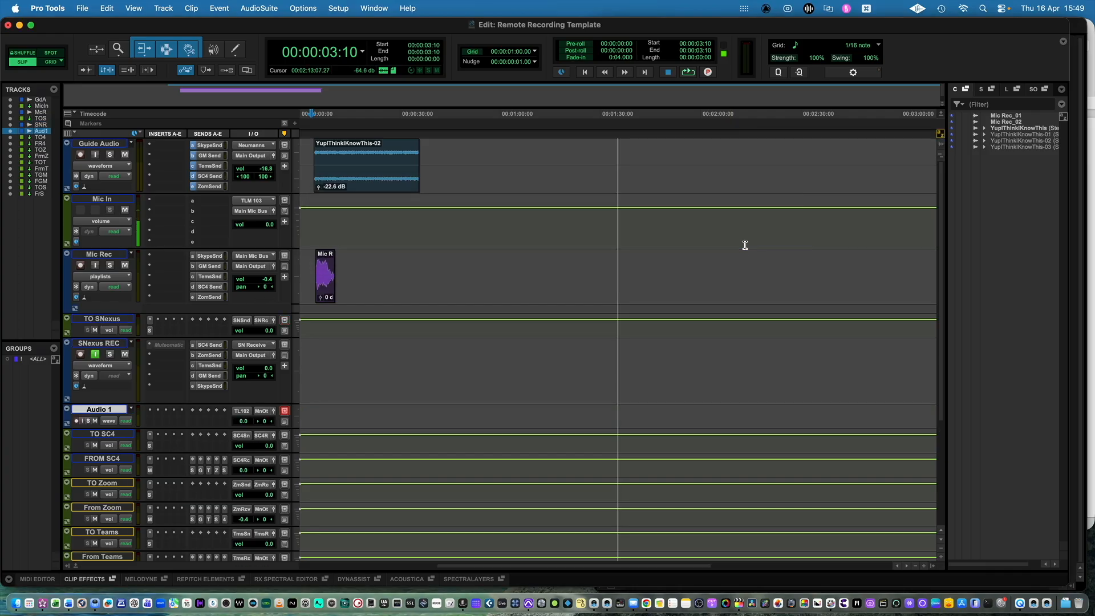
pyautogui.doubleClick(120, 411)
pyautogui.write('Playback')
pyautogui.press('Return')
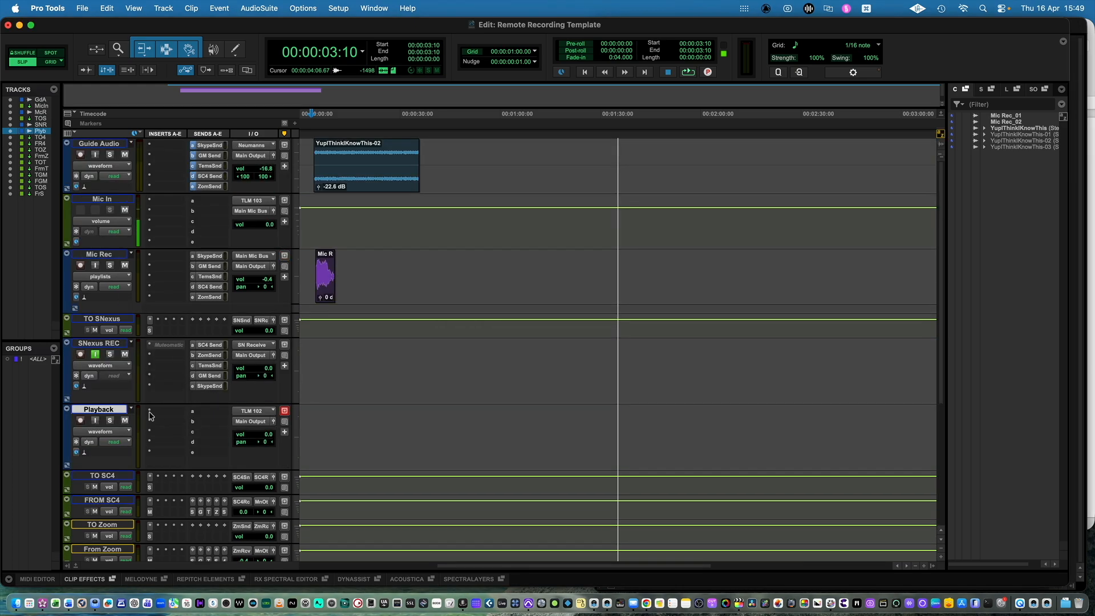
# Copy SNexus REC's SC4, Zoom, Teams, GM and Skype sends to Playback, plus the SN Send from FROM SC4.
pyautogui.press('super+equal')
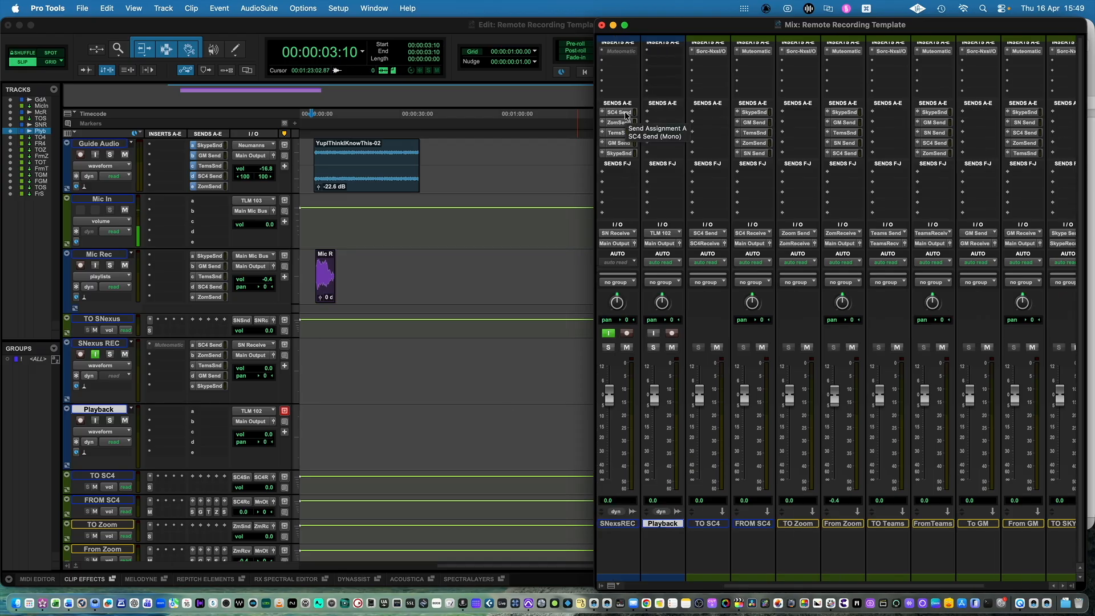
pyautogui.moveTo(660, 113); pyautogui.dragTo(660, 145)
pyautogui.moveTo(622, 154); pyautogui.dragTo(662, 154)
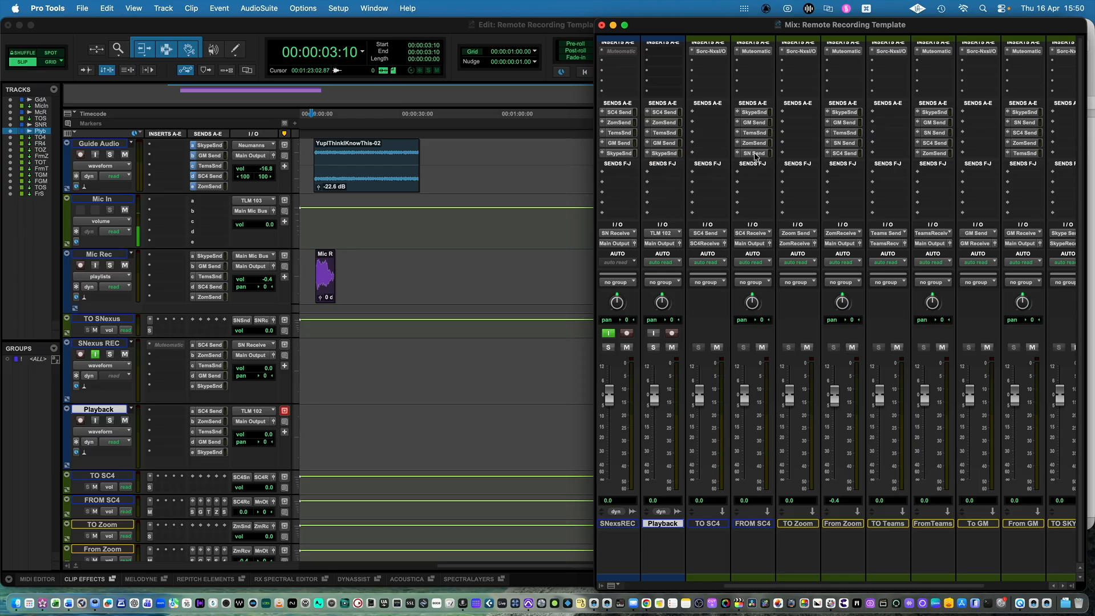
pyautogui.moveTo(756, 157); pyautogui.dragTo(671, 178)
pyautogui.click(316, 416)
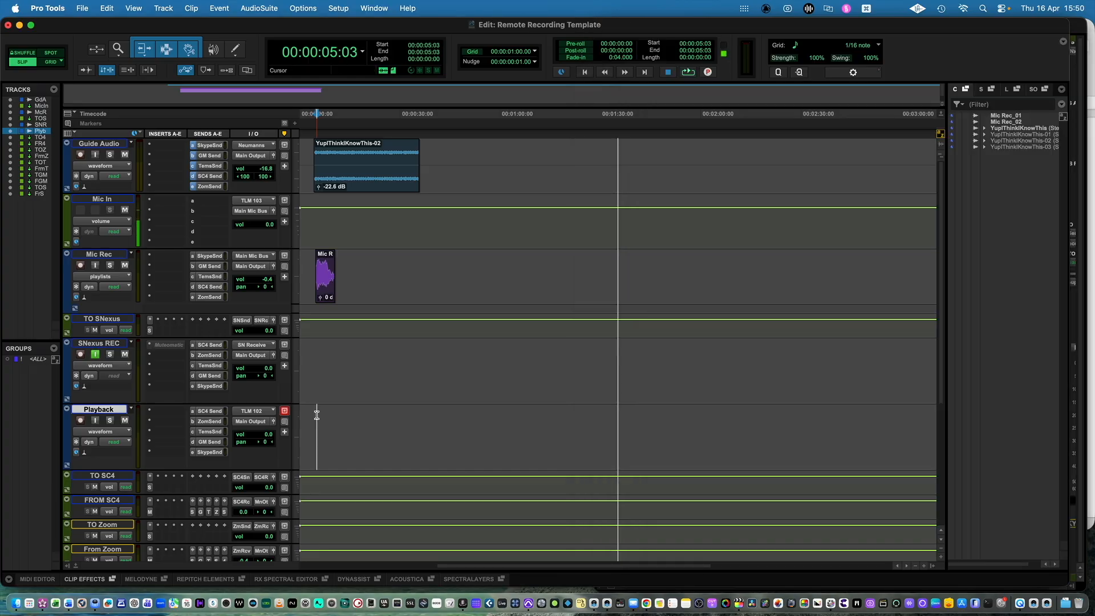